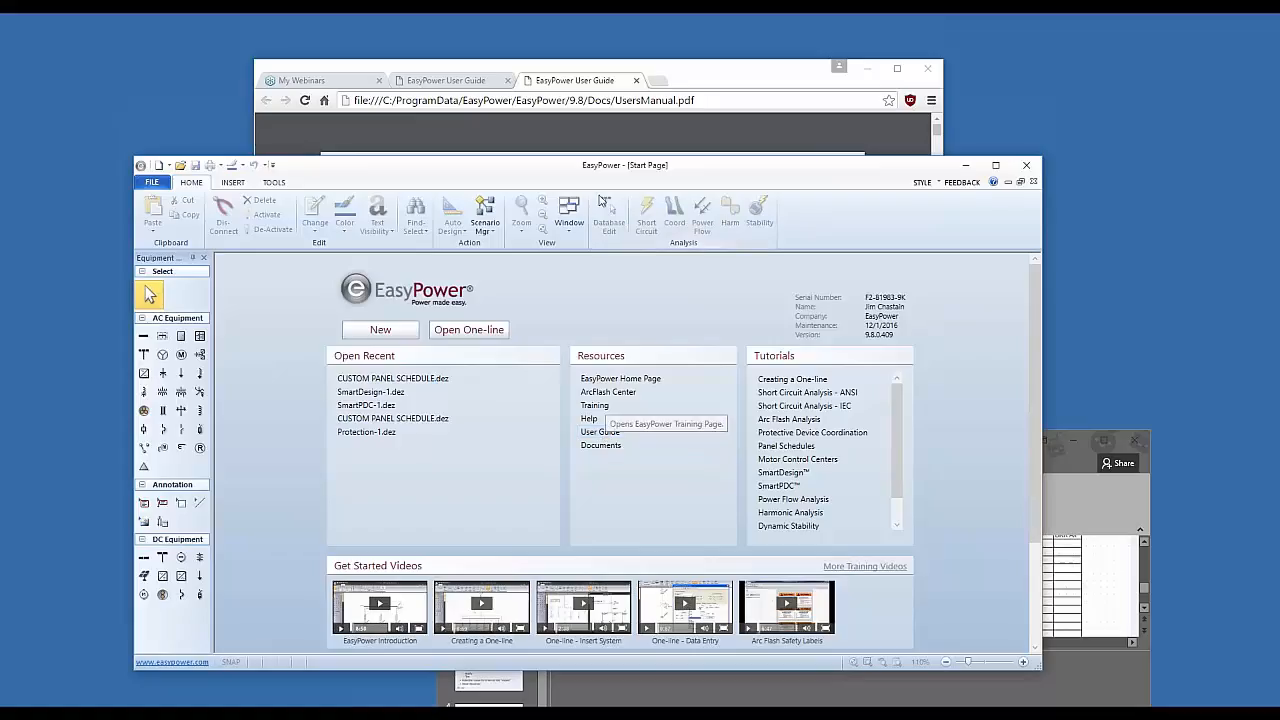
Step: Switch to the EasyPower User Guide in the browser and read its sections on schedule templates, Schedule Layout and Schedule Data
{"action": "left_click", "coordinate": [673, 77]}
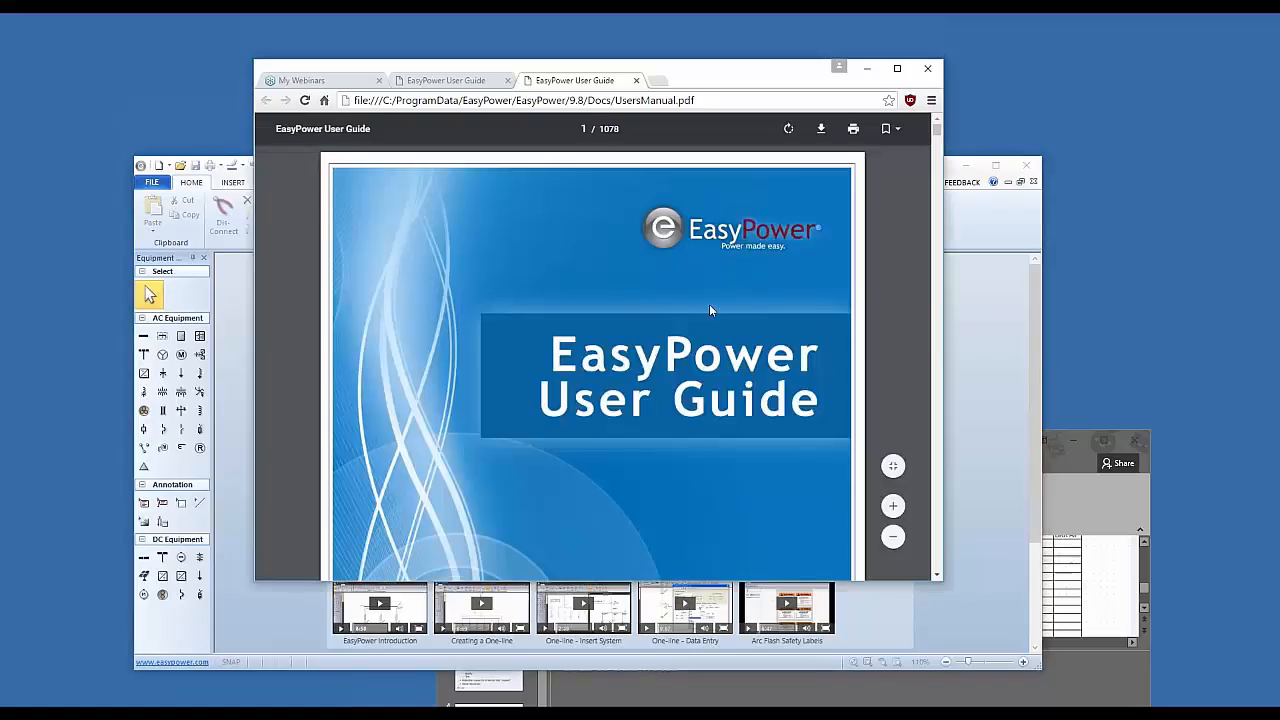
{"action": "left_click", "coordinate": [475, 82]}
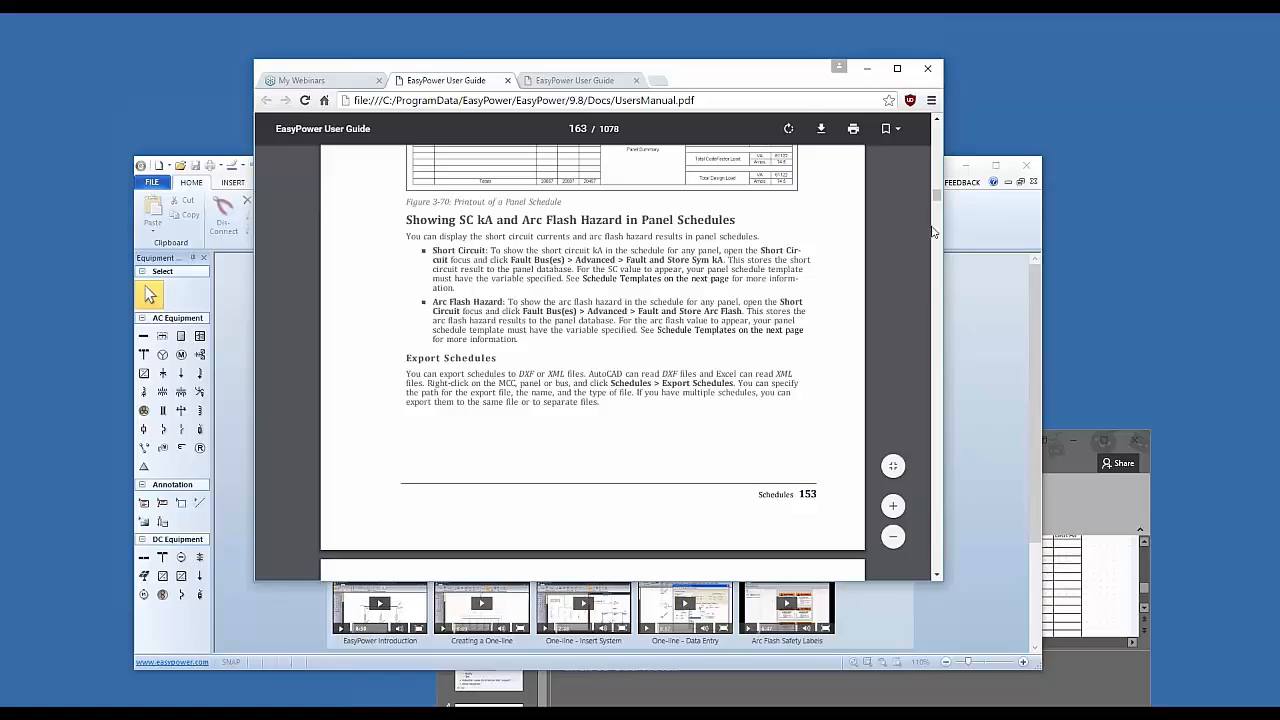
{"action": "scroll", "coordinate": [938, 250], "scroll_direction": "down", "scroll_amount": 10}
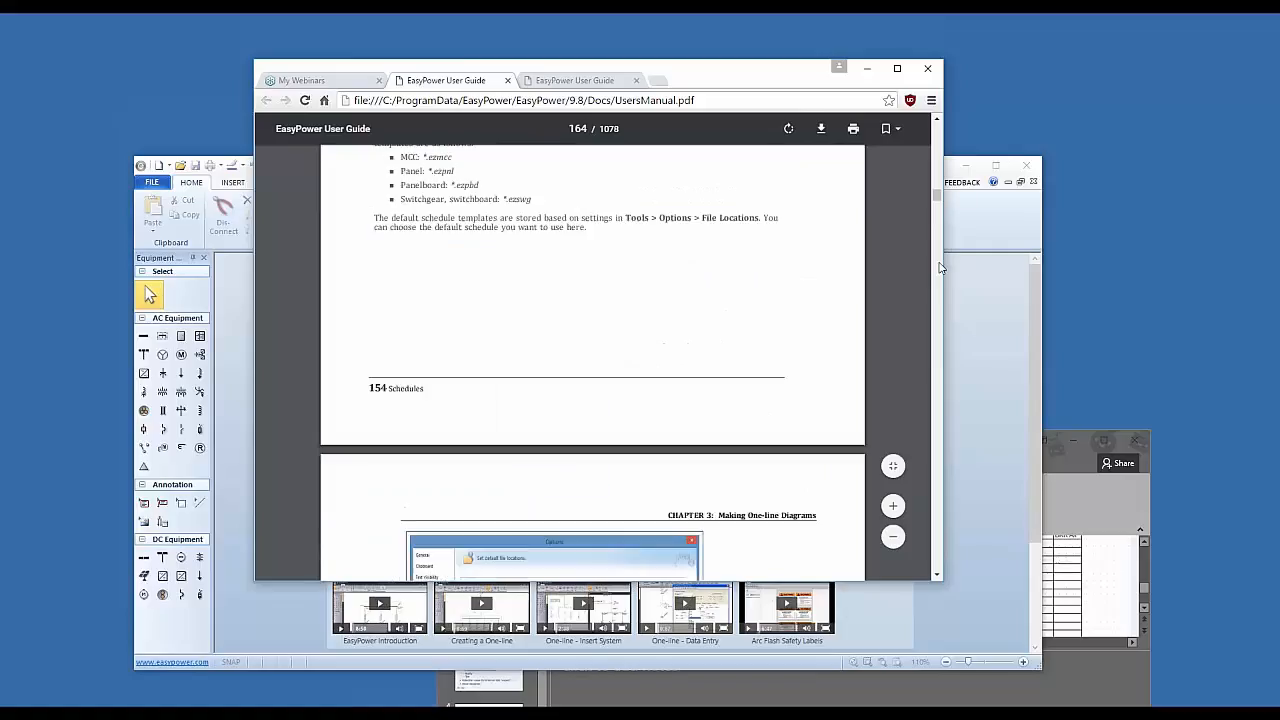
{"action": "scroll", "coordinate": [939, 272], "scroll_direction": "down", "scroll_amount": 6}
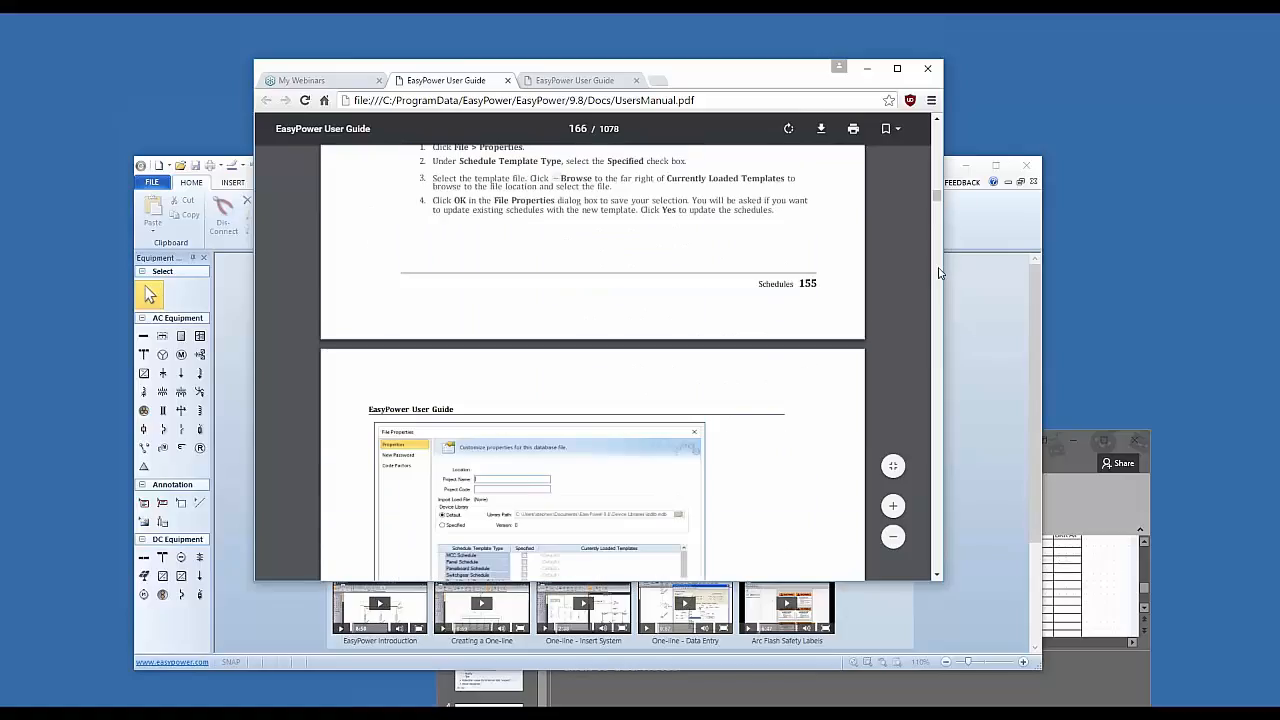
{"action": "scroll", "coordinate": [939, 272], "scroll_direction": "down", "scroll_amount": 3}
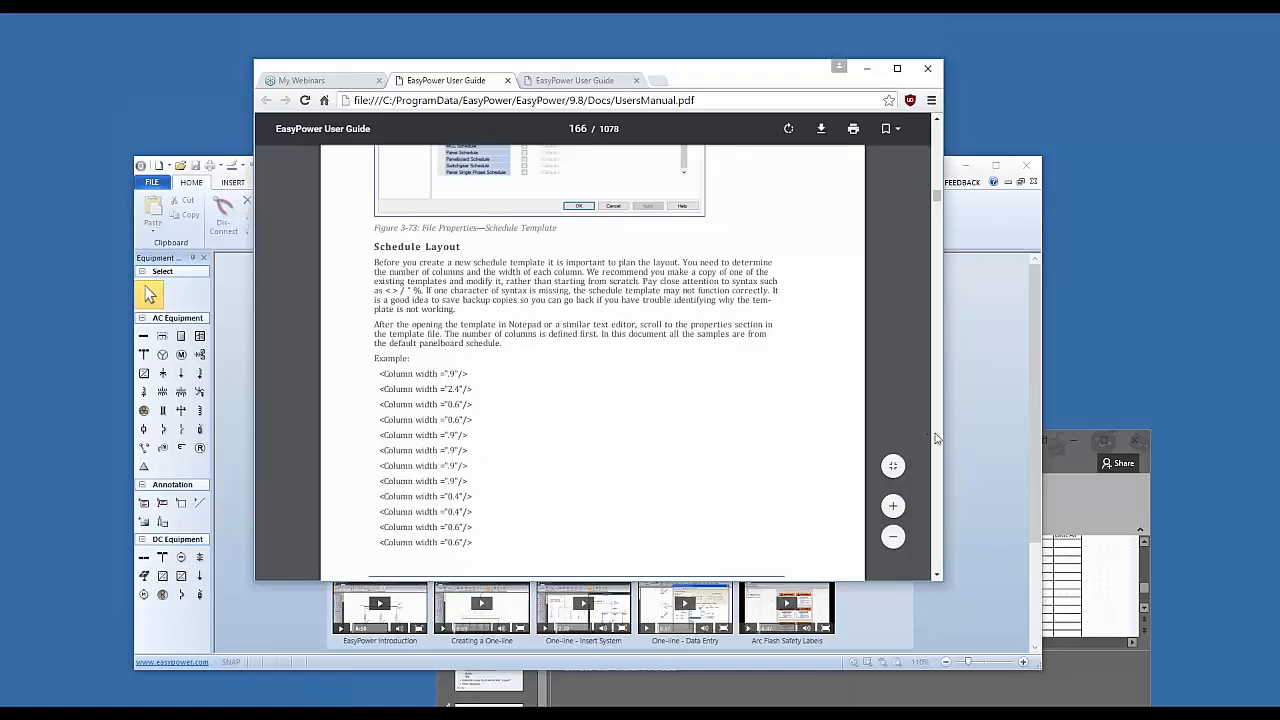
{"action": "scroll", "coordinate": [932, 438], "scroll_direction": "down", "scroll_amount": 4}
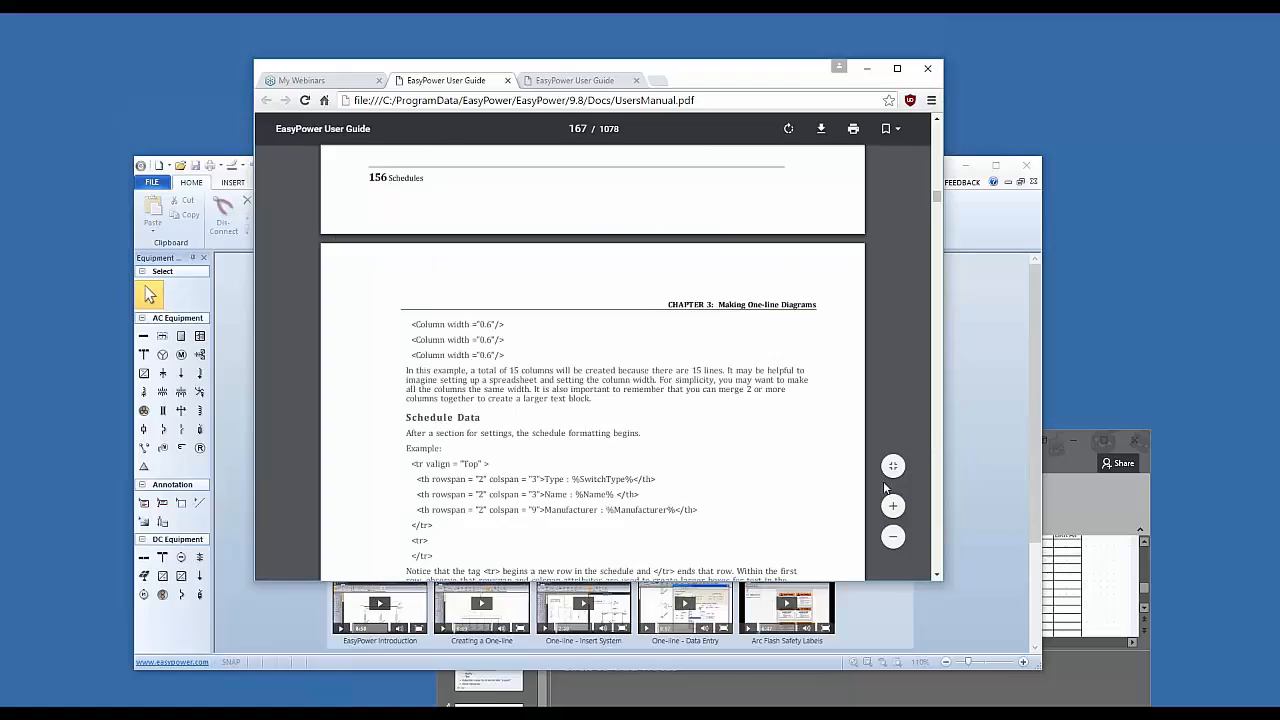
{"action": "scroll", "coordinate": [938, 483], "scroll_direction": "down", "scroll_amount": 4}
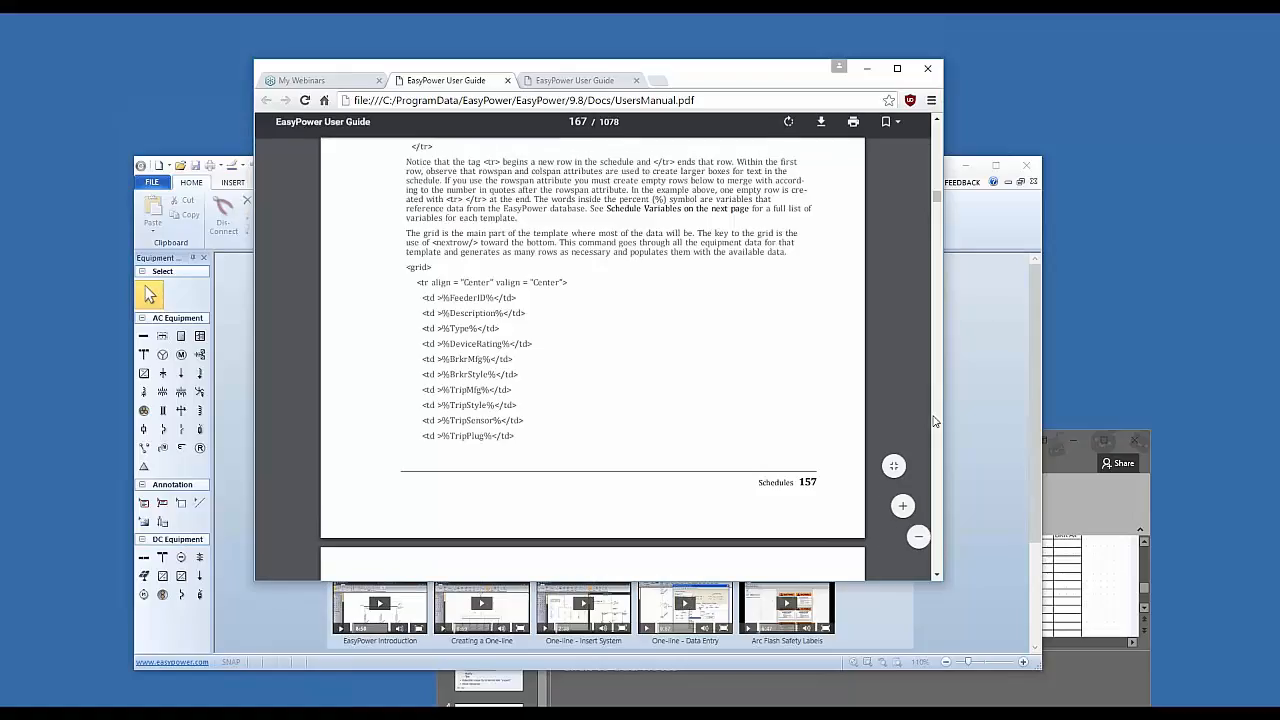
Step: Review the Schedule Variables section and the switchgear variable tables, including Short Circuit, Arc Flash, Grid and code factors
{"action": "scroll", "coordinate": [934, 421], "scroll_direction": "down", "scroll_amount": 10}
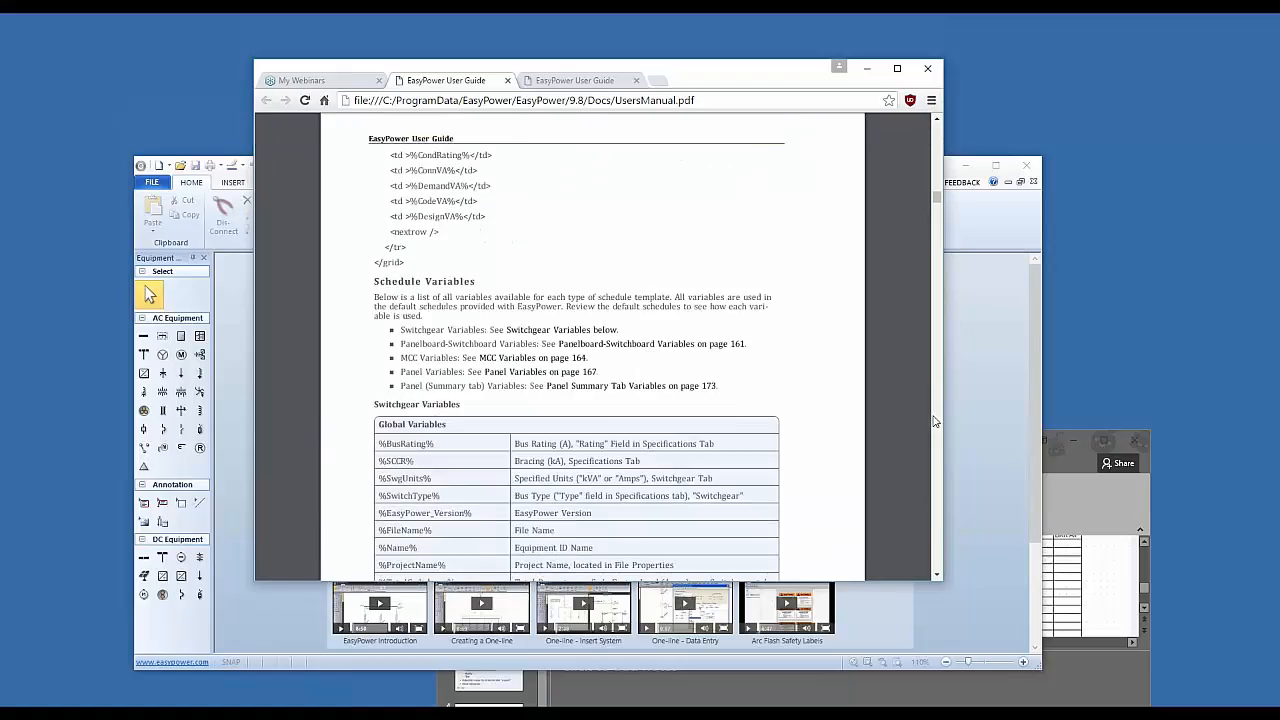
{"action": "scroll", "coordinate": [934, 421], "scroll_direction": "down", "scroll_amount": 5}
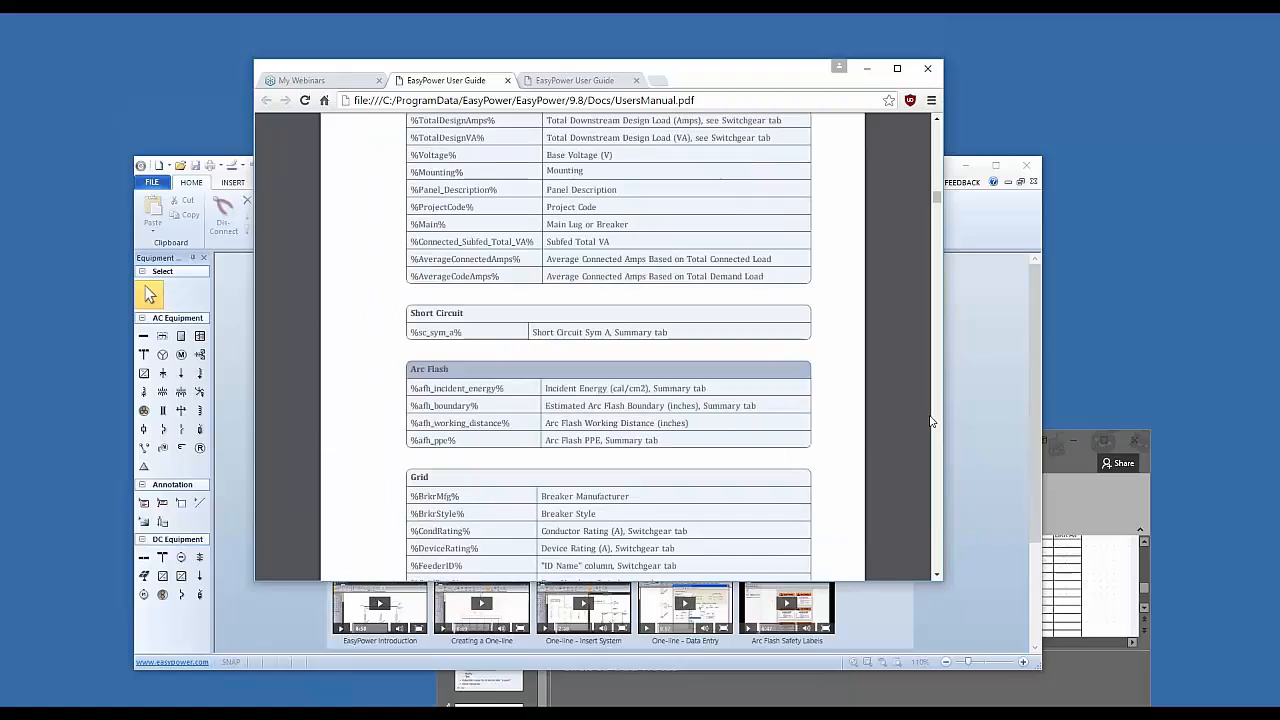
{"action": "scroll", "coordinate": [431, 241], "scroll_direction": "down", "scroll_amount": 2}
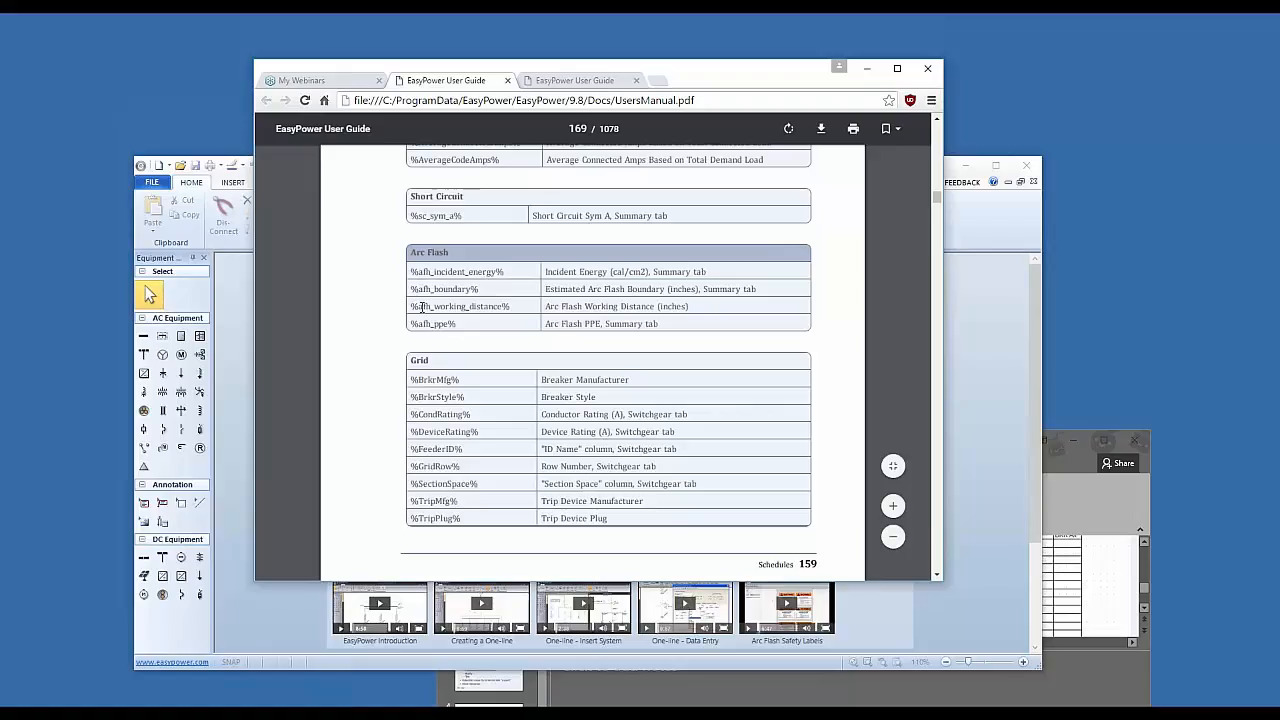
{"action": "scroll", "coordinate": [484, 308], "scroll_direction": "down", "scroll_amount": 4}
{"action": "scroll", "coordinate": [466, 311], "scroll_direction": "up", "scroll_amount": 4}
{"action": "scroll", "coordinate": [933, 469], "scroll_direction": "down", "scroll_amount": 8}
{"action": "scroll", "coordinate": [933, 469], "scroll_direction": "down", "scroll_amount": 5}
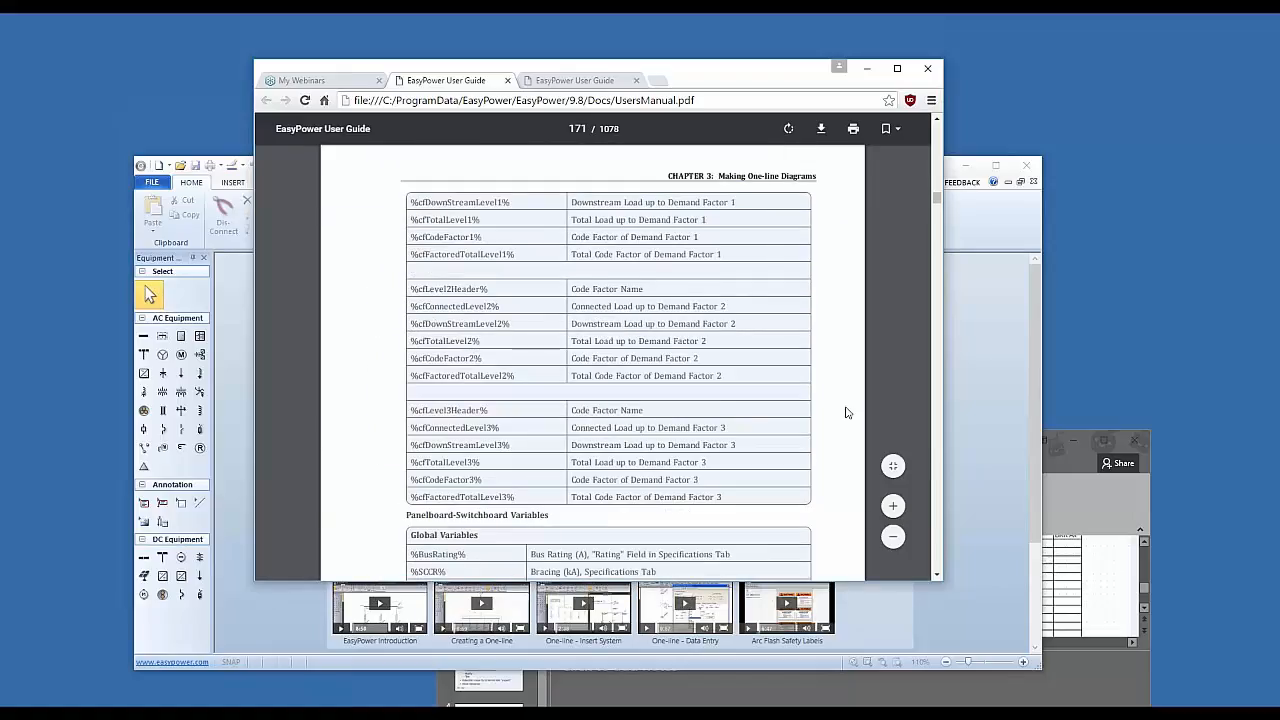
Step: Review the panelboard-switchboard variable tables in the user guide, from the global variables through the code factors
{"action": "scroll", "coordinate": [845, 412], "scroll_direction": "down", "scroll_amount": 5}
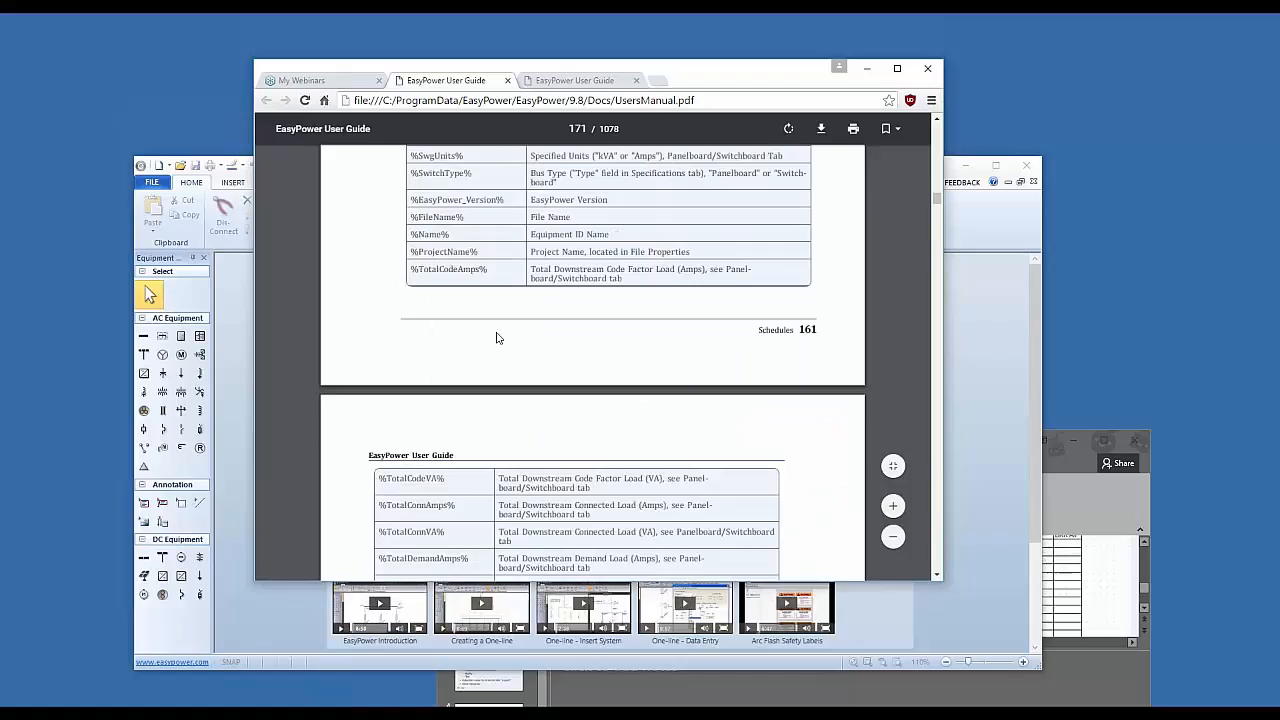
{"action": "scroll", "coordinate": [495, 338], "scroll_direction": "down", "scroll_amount": 5}
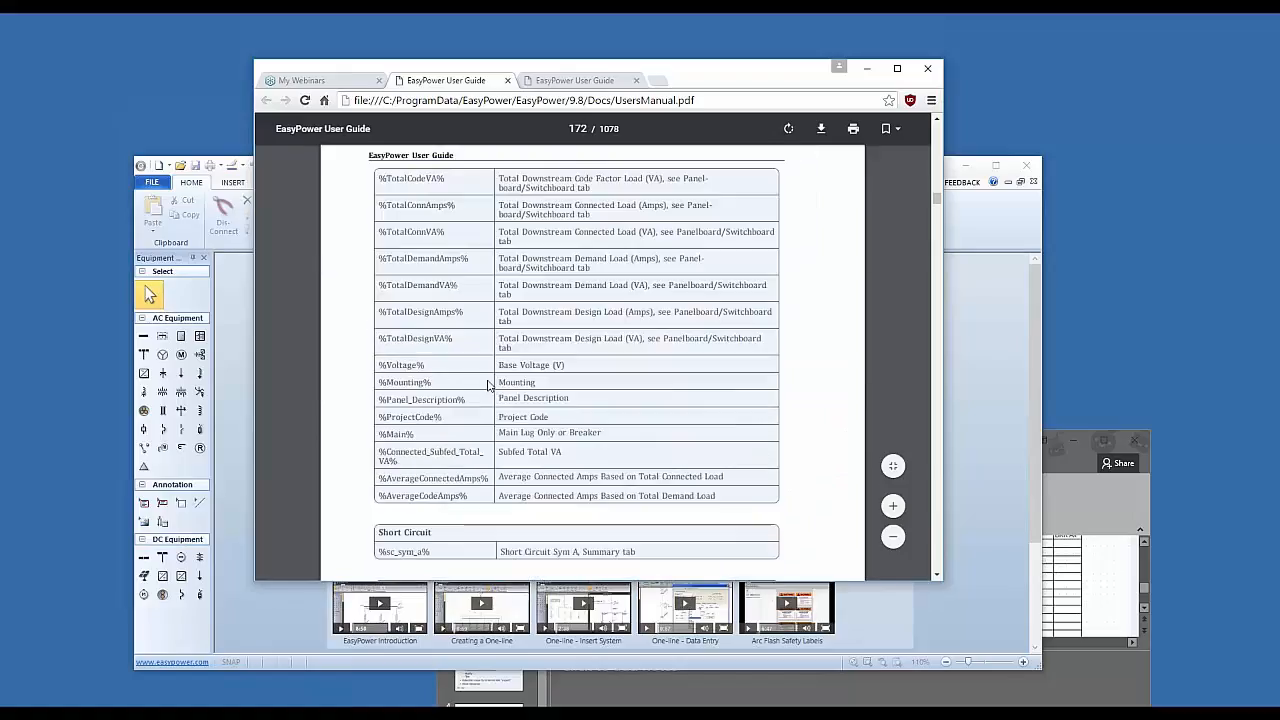
{"action": "scroll", "coordinate": [489, 385], "scroll_direction": "down", "scroll_amount": 3}
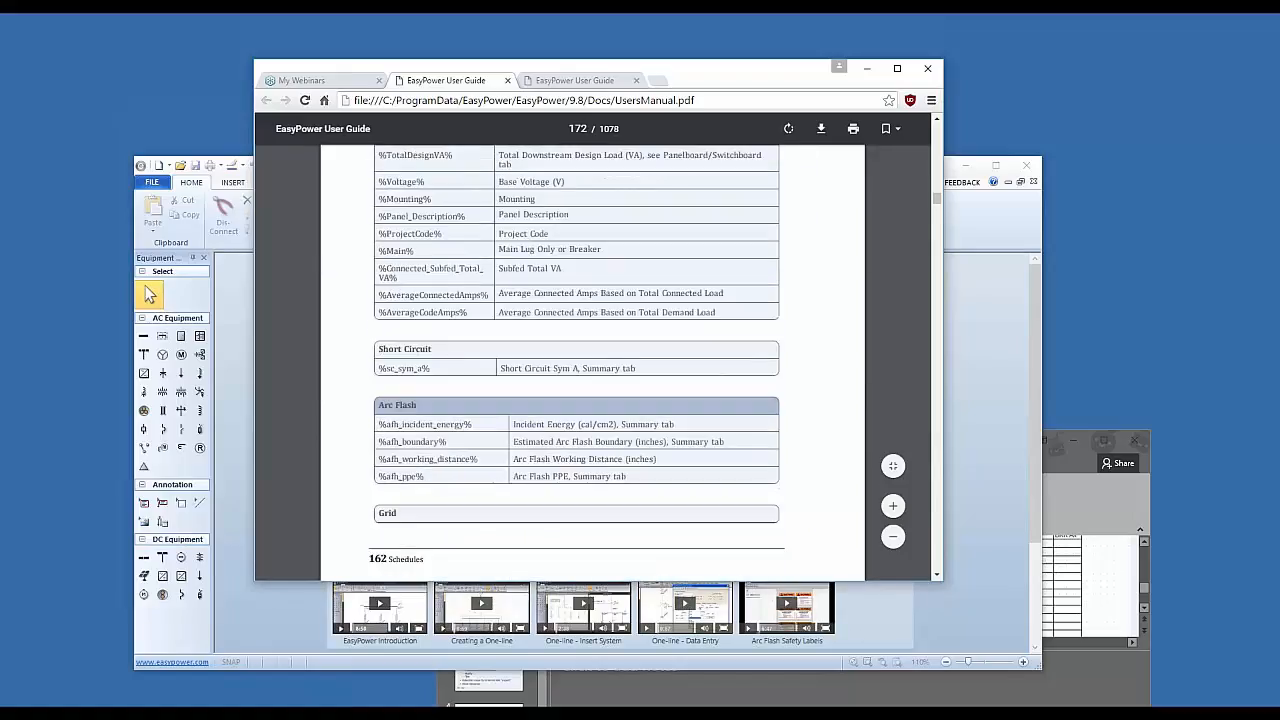
{"action": "scroll", "coordinate": [590, 350], "scroll_direction": "down", "scroll_amount": 3}
{"action": "scroll", "coordinate": [500, 358], "scroll_direction": "down", "scroll_amount": 9}
{"action": "scroll", "coordinate": [500, 358], "scroll_direction": "down", "scroll_amount": 3}
{"action": "scroll", "coordinate": [500, 358], "scroll_direction": "down", "scroll_amount": 5}
{"action": "scroll", "coordinate": [590, 358], "scroll_direction": "down", "scroll_amount": 3}
{"action": "scroll", "coordinate": [590, 358], "scroll_direction": "down", "scroll_amount": 4}
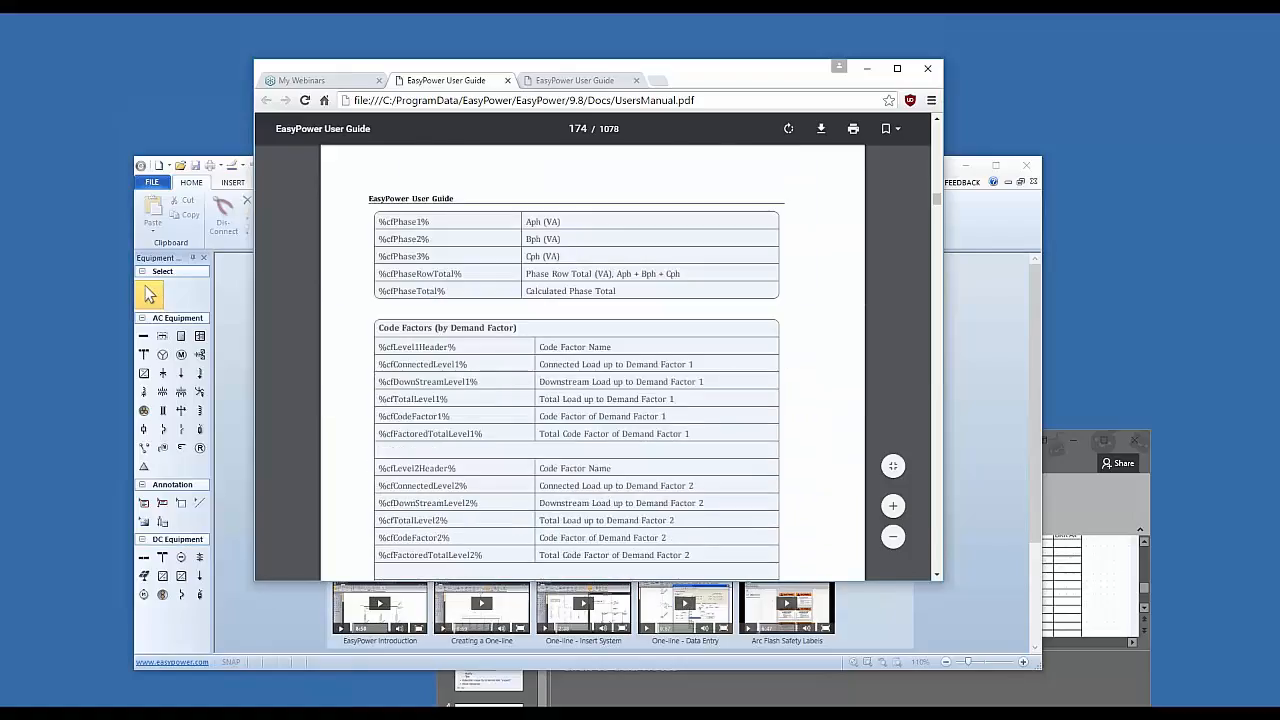
Step: Examine the MCC variable tables and the panel variables tied to the Panel Summary tab in the user guide
{"action": "scroll", "coordinate": [590, 358], "scroll_direction": "down", "scroll_amount": 10}
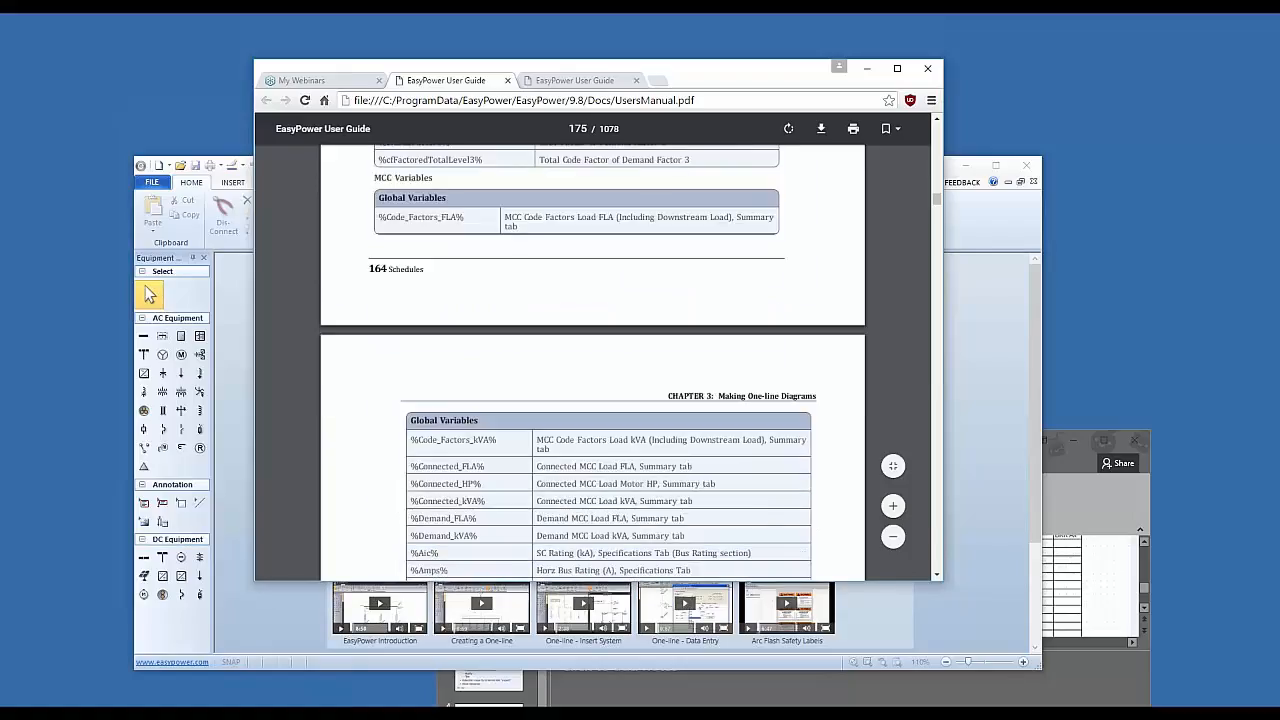
{"action": "scroll", "coordinate": [505, 360], "scroll_direction": "down", "scroll_amount": 10}
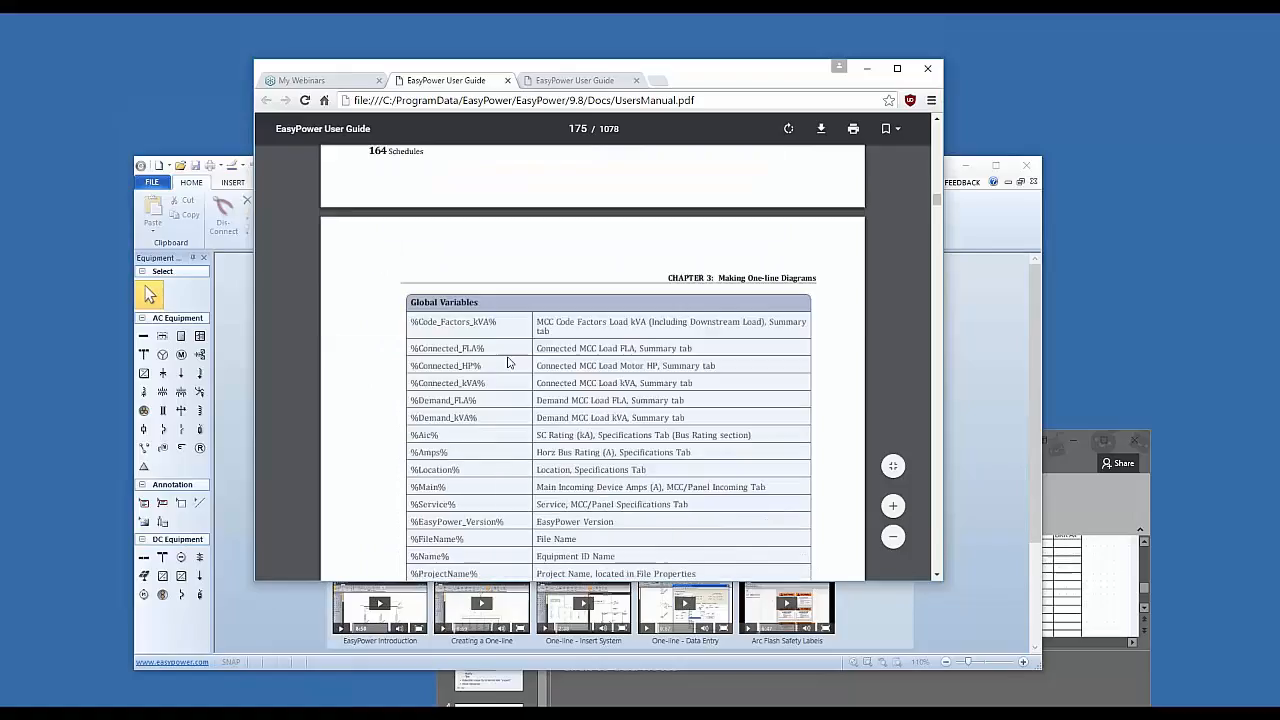
{"action": "scroll", "coordinate": [507, 362], "scroll_direction": "down", "scroll_amount": 20}
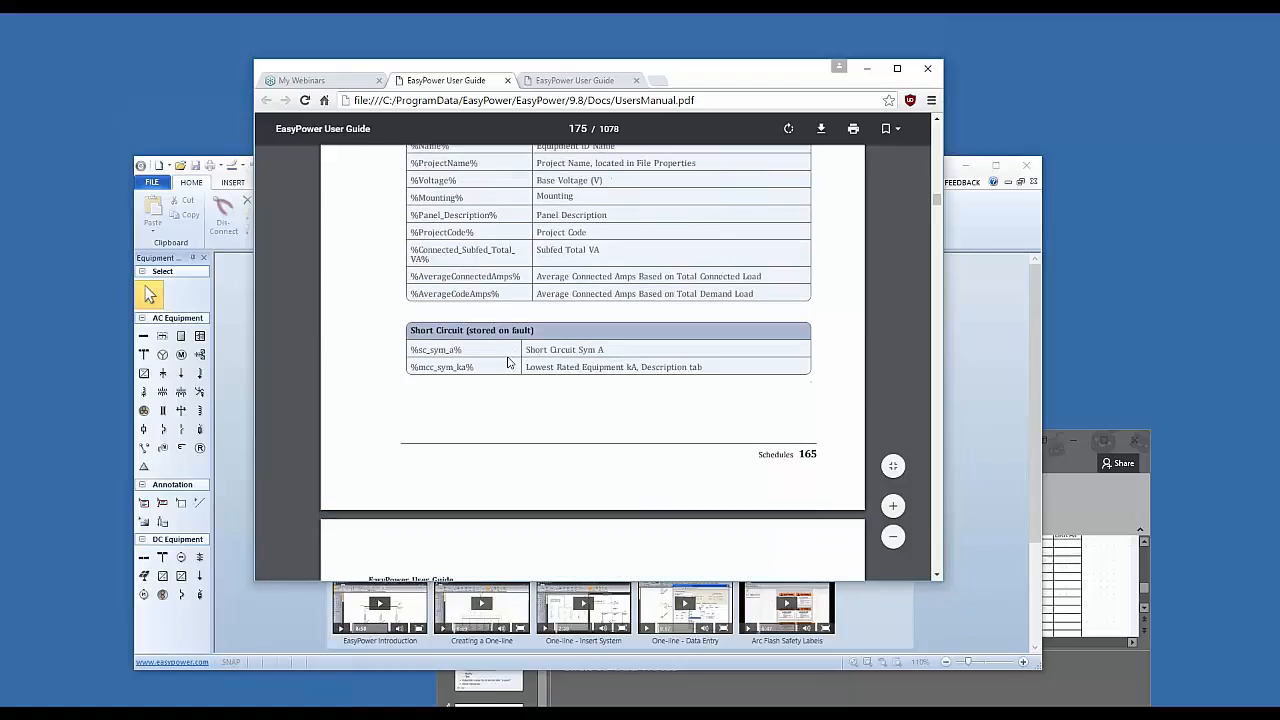
{"action": "scroll", "coordinate": [507, 362], "scroll_direction": "down", "scroll_amount": 4}
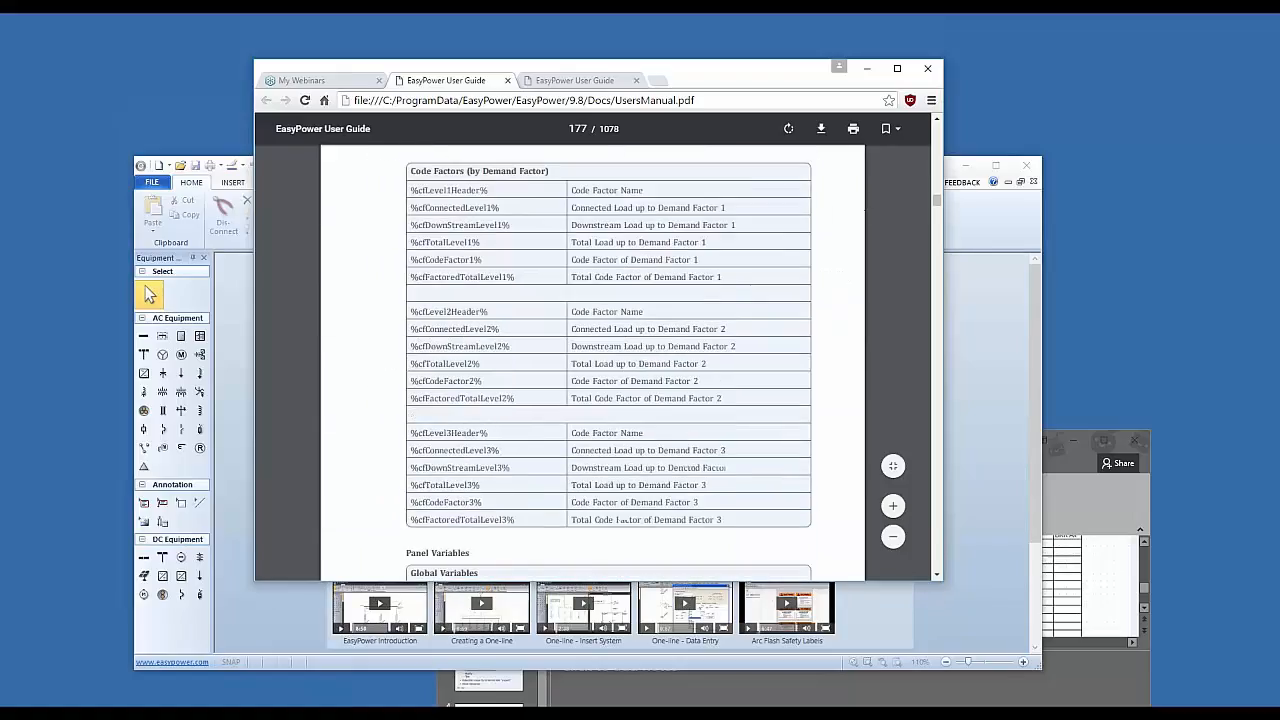
{"action": "scroll", "coordinate": [497, 395], "scroll_direction": "down", "scroll_amount": 3}
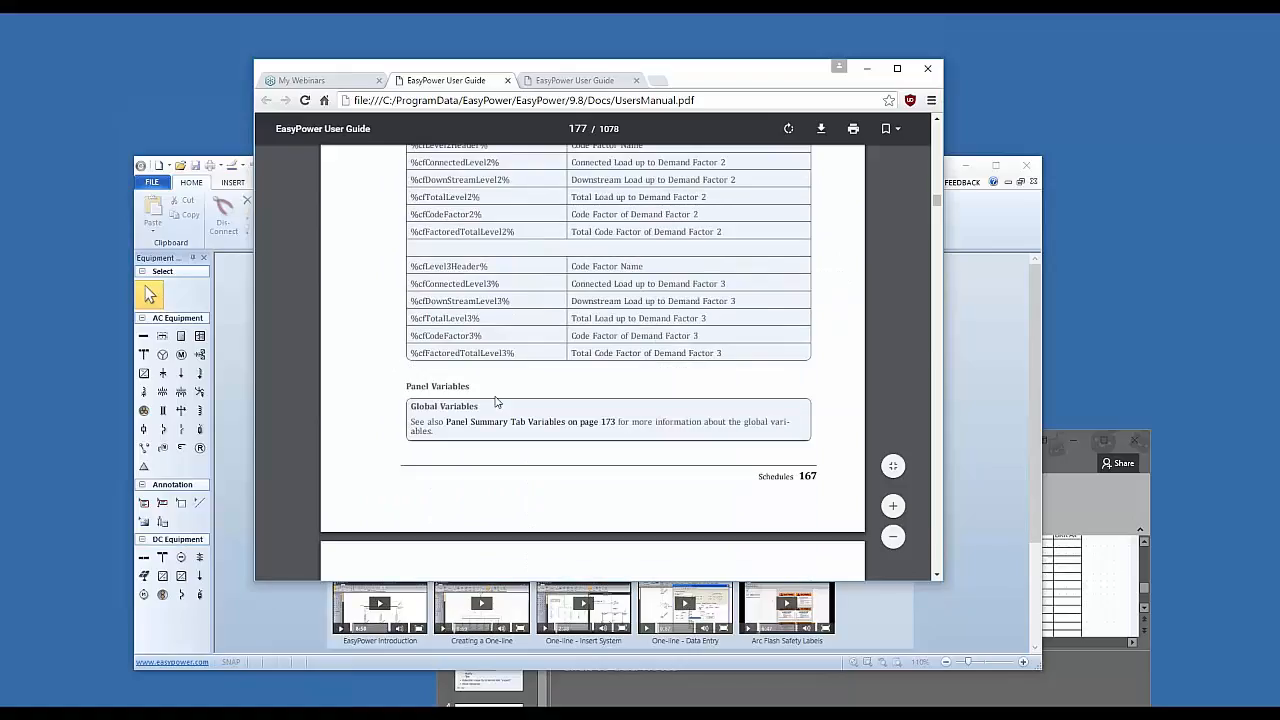
{"action": "scroll", "coordinate": [497, 393], "scroll_direction": "down", "scroll_amount": 7}
{"action": "scroll", "coordinate": [497, 393], "scroll_direction": "down", "scroll_amount": 4}
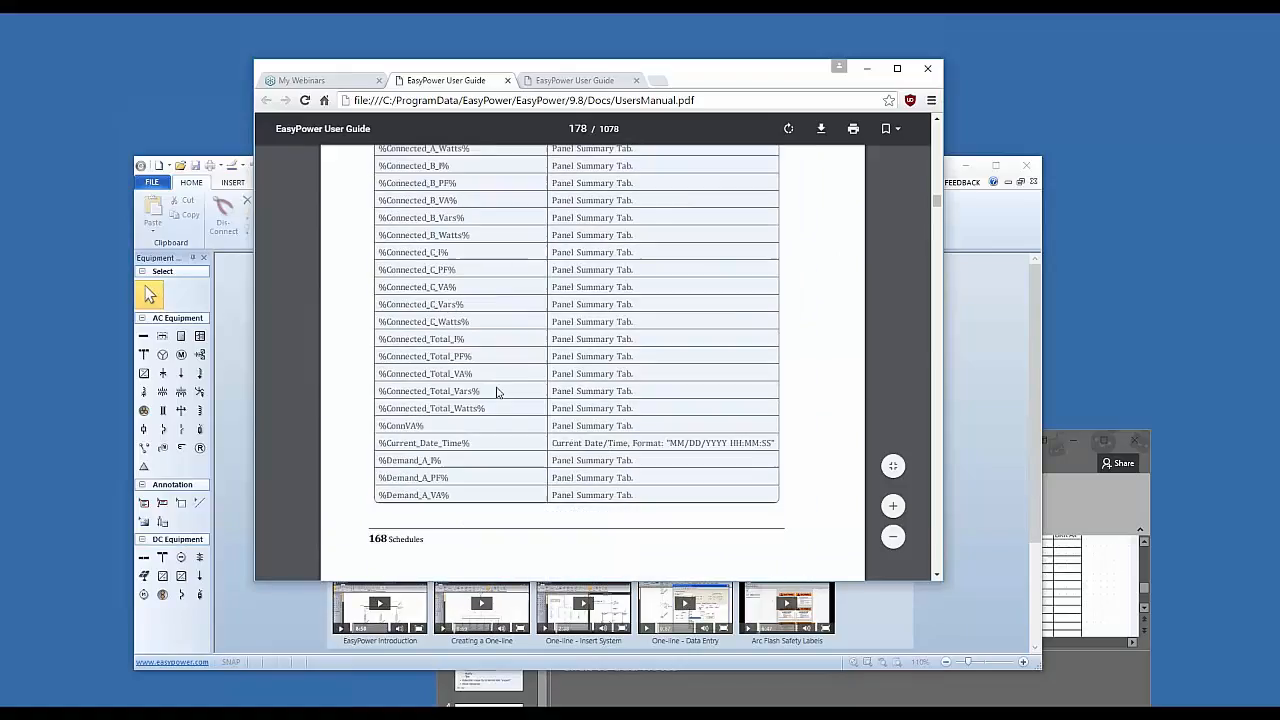
{"action": "scroll", "coordinate": [421, 434], "scroll_direction": "up", "scroll_amount": 4}
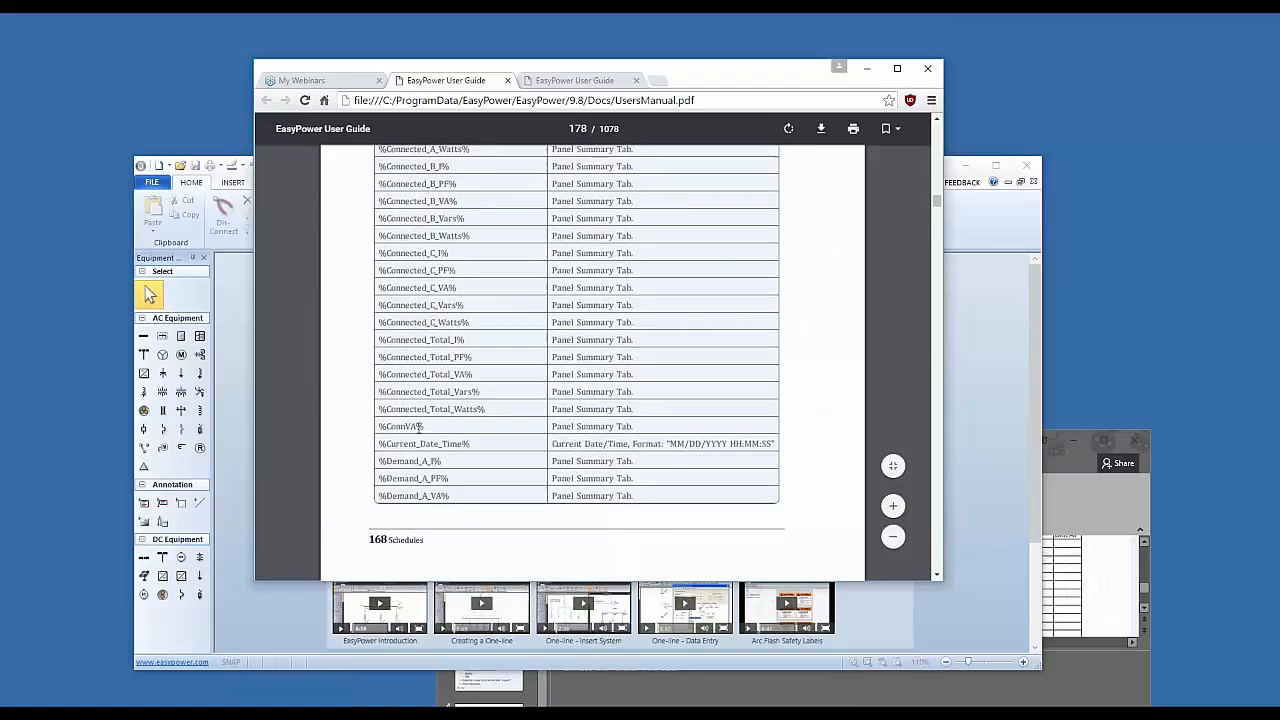
{"action": "scroll", "coordinate": [418, 330], "scroll_direction": "up", "scroll_amount": 2}
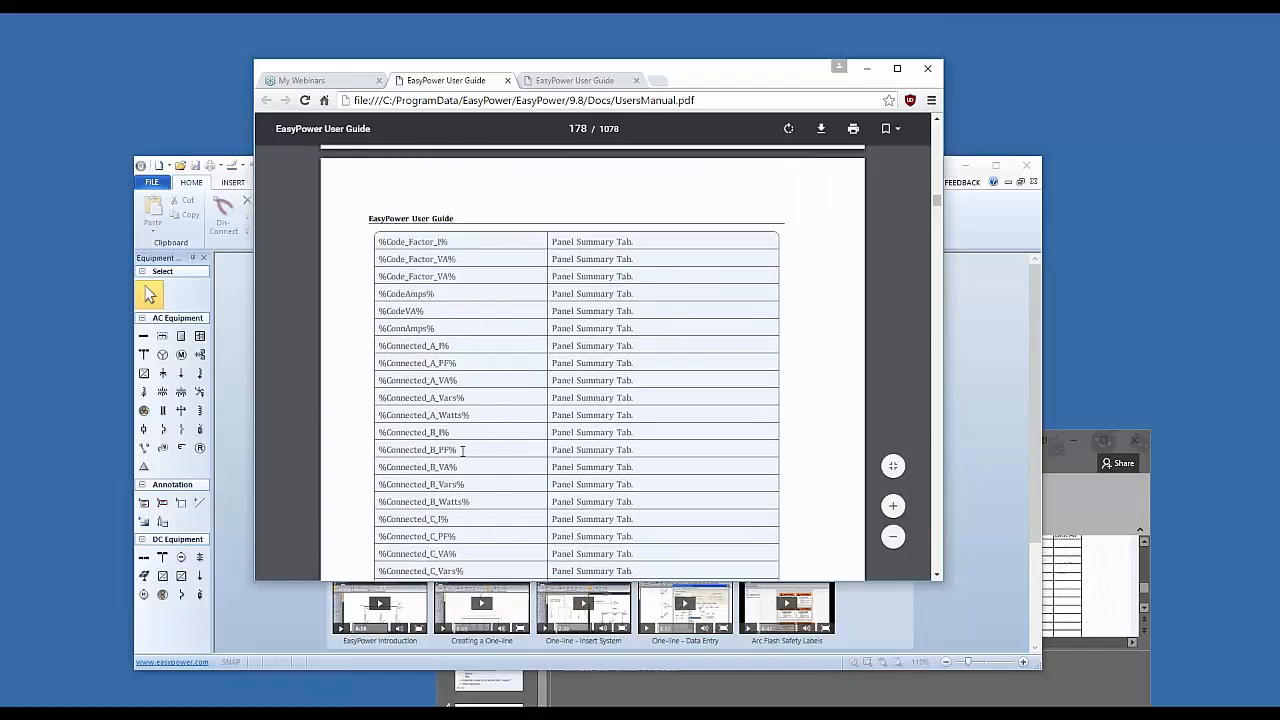
{"action": "scroll", "coordinate": [460, 448], "scroll_direction": "down", "scroll_amount": 4}
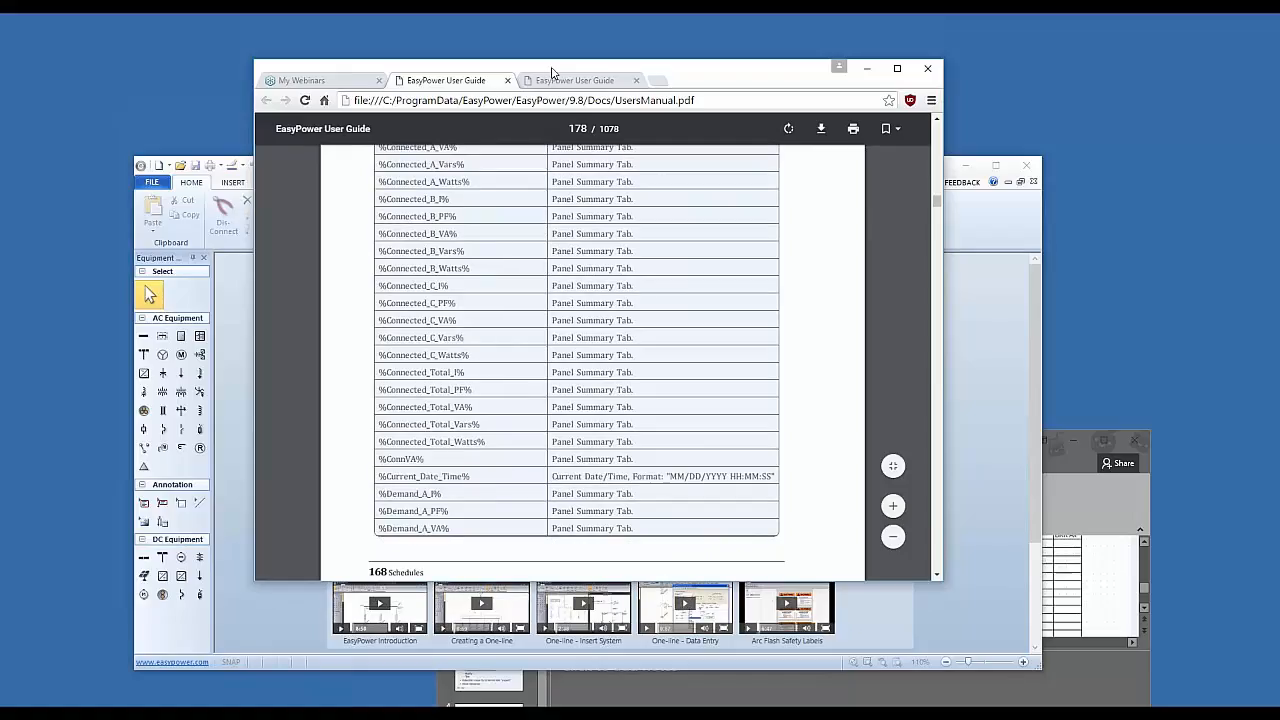
Step: Switch to EasyPower, open CUSTOM PANEL SCHEDULE.dez from the REFRESHERS folder, and maximize both the program and one-line windows
{"action": "mouse_move", "coordinate": [549, 70]}
{"action": "left_mouse_down"}
{"action": "mouse_move", "coordinate": [638, 281]}
{"action": "mouse_move", "coordinate": [1087, 629]}
{"action": "left_mouse_up"}
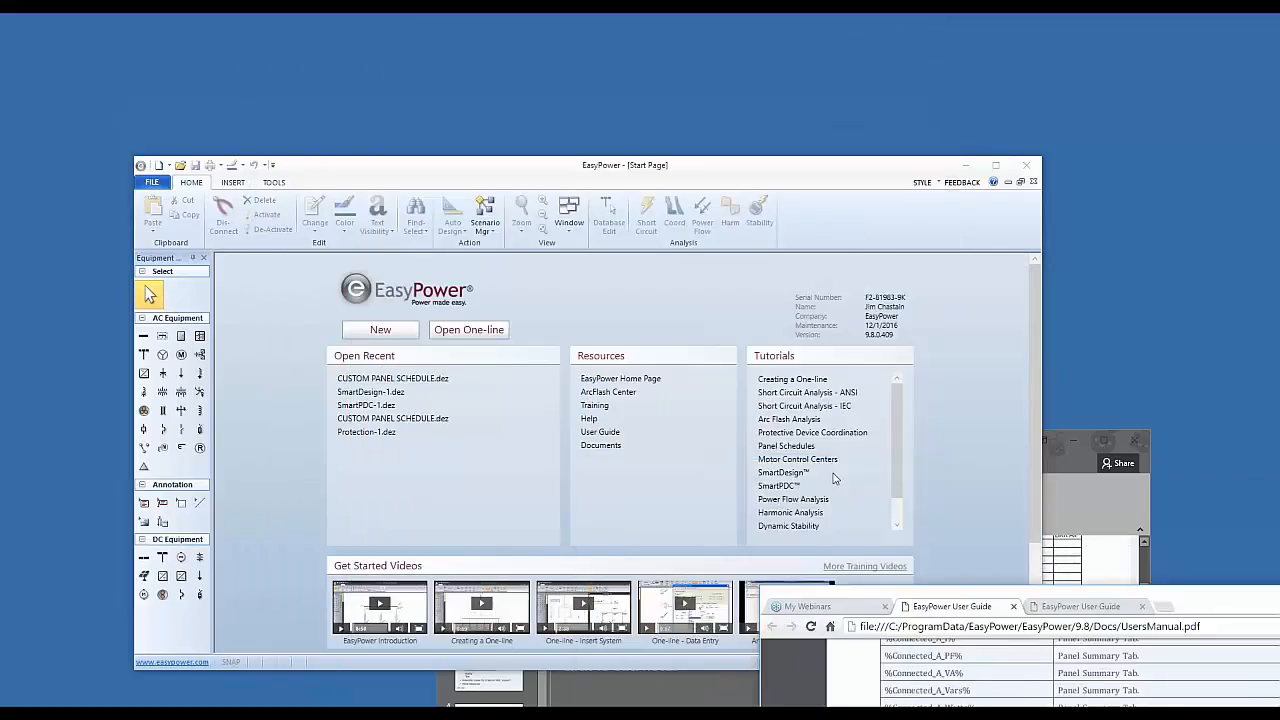
{"action": "left_click", "coordinate": [586, 280]}
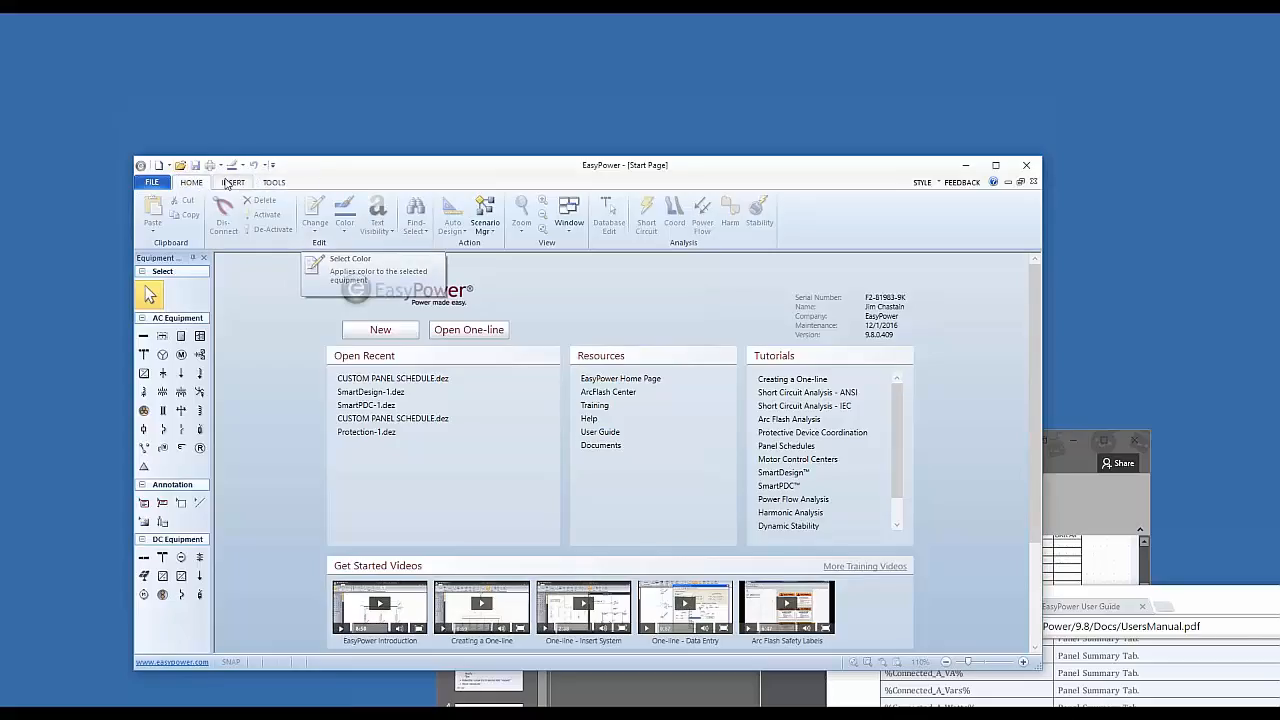
{"action": "left_click", "coordinate": [180, 166]}
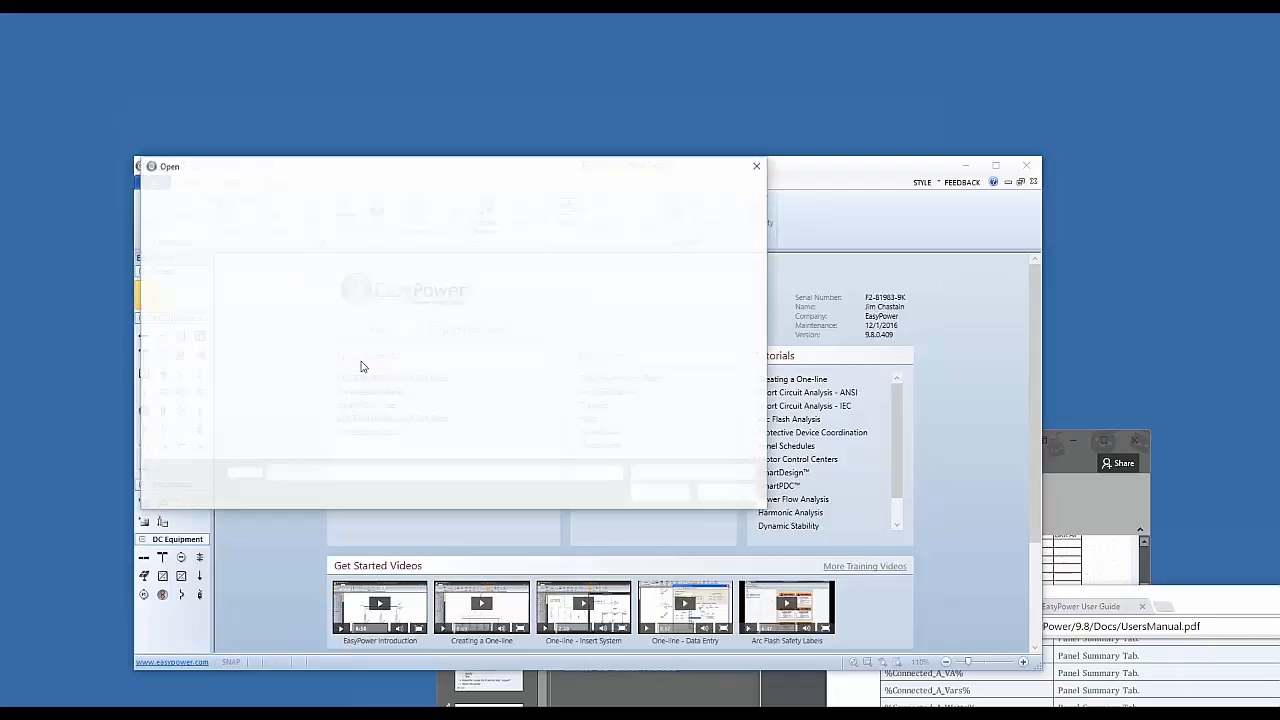
{"action": "double_click", "coordinate": [305, 252]}
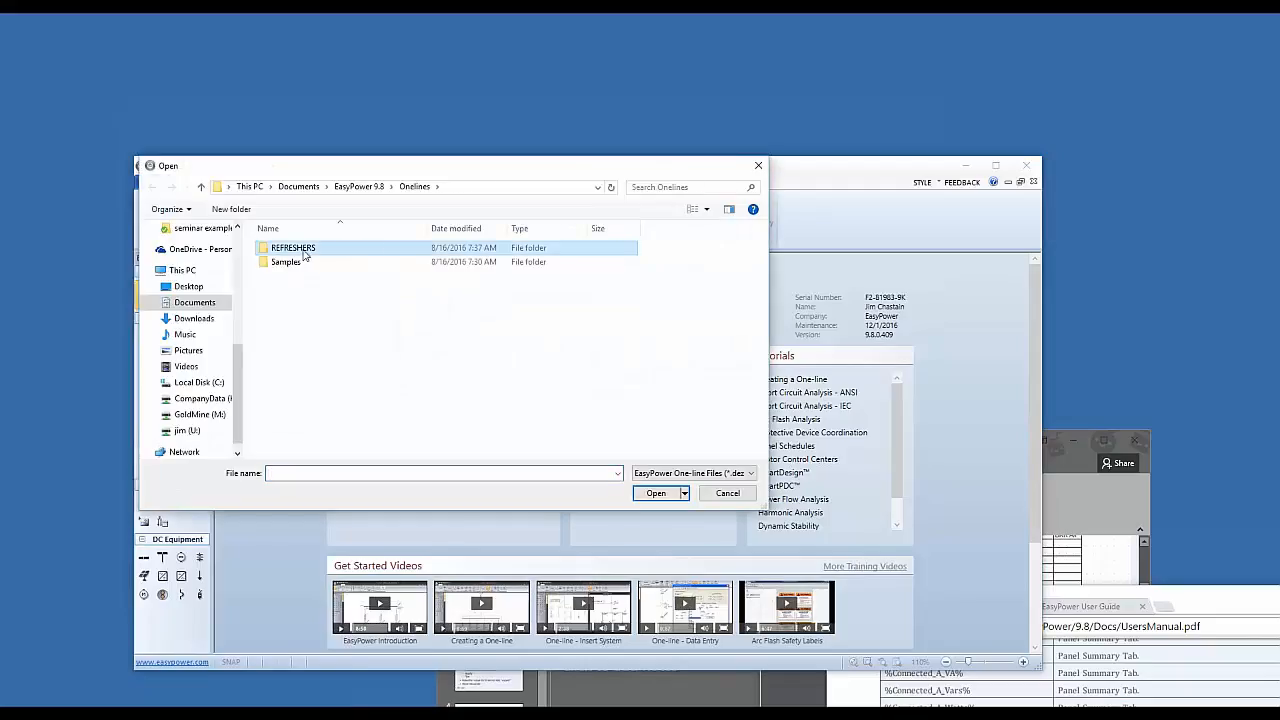
{"action": "left_click", "coordinate": [306, 250]}
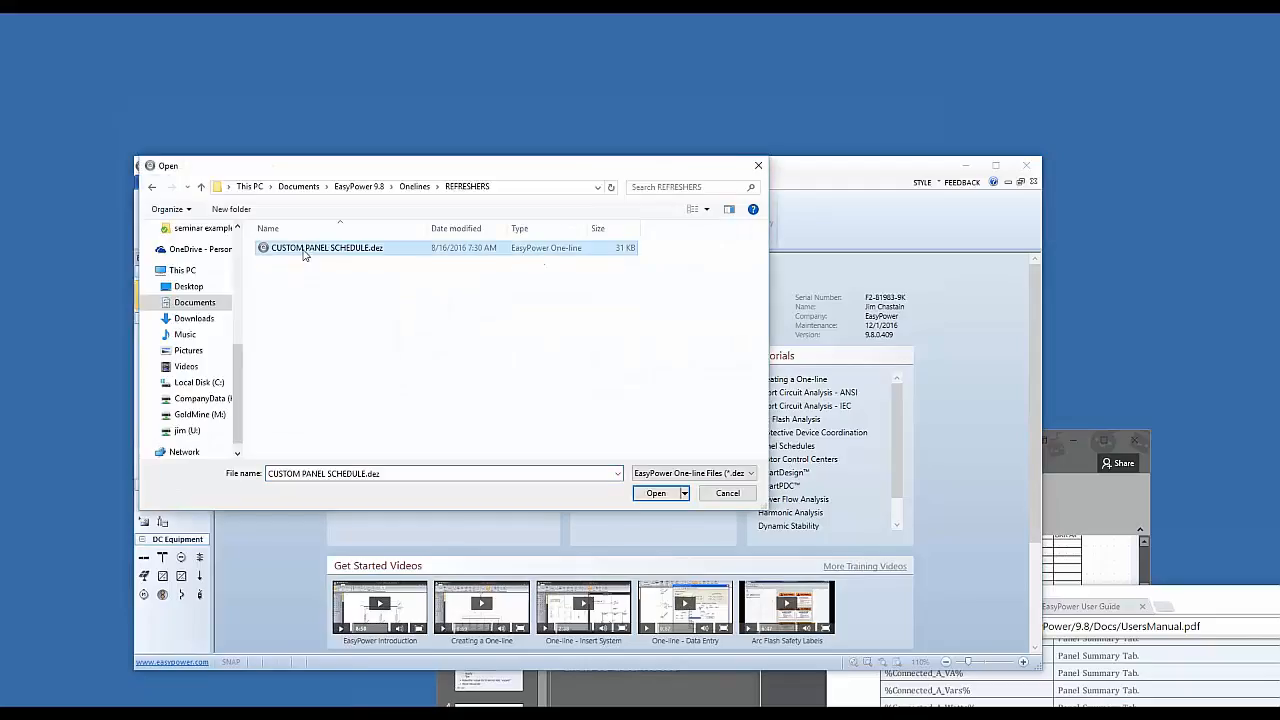
{"action": "left_click", "coordinate": [650, 492]}
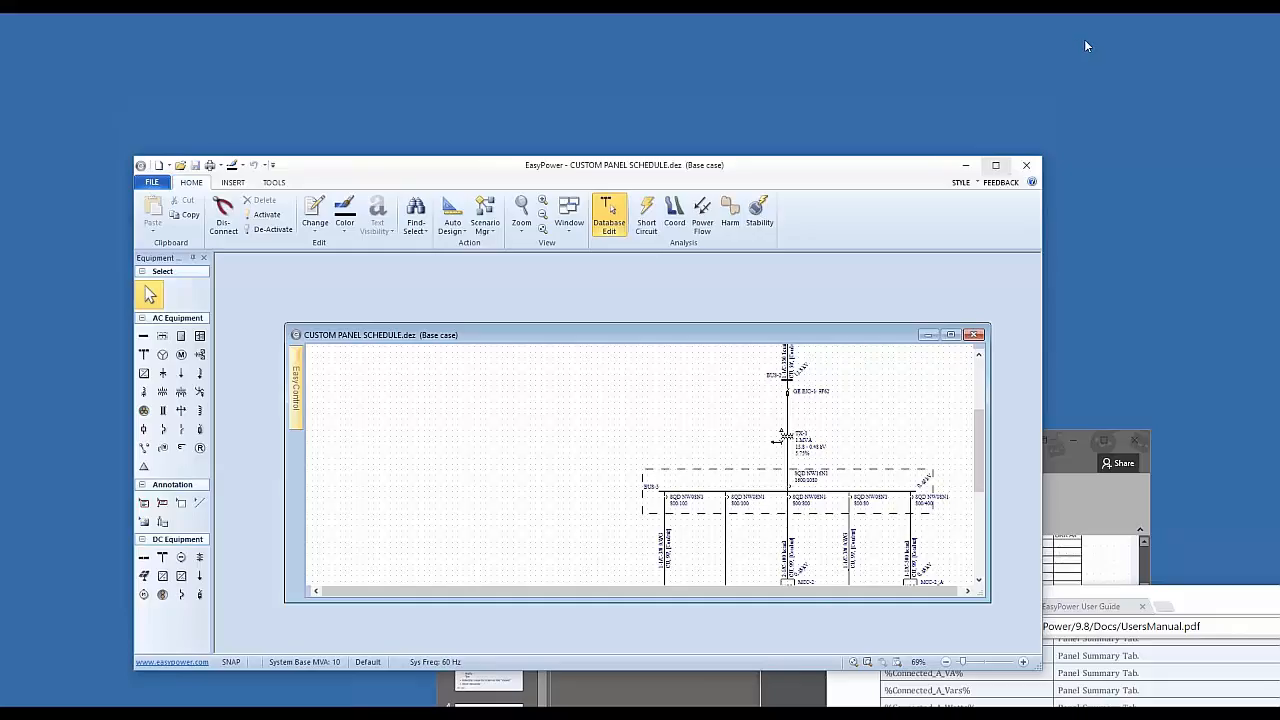
{"action": "left_click", "coordinate": [995, 166]}
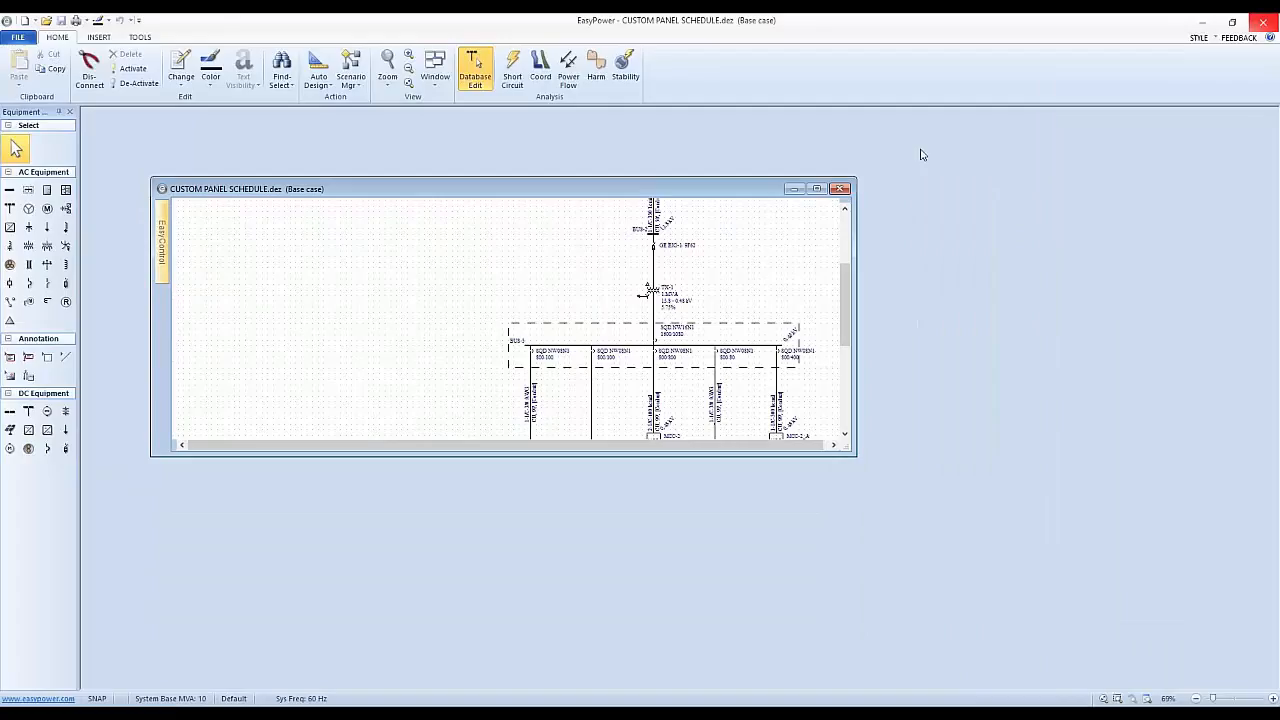
{"action": "left_click", "coordinate": [816, 188]}
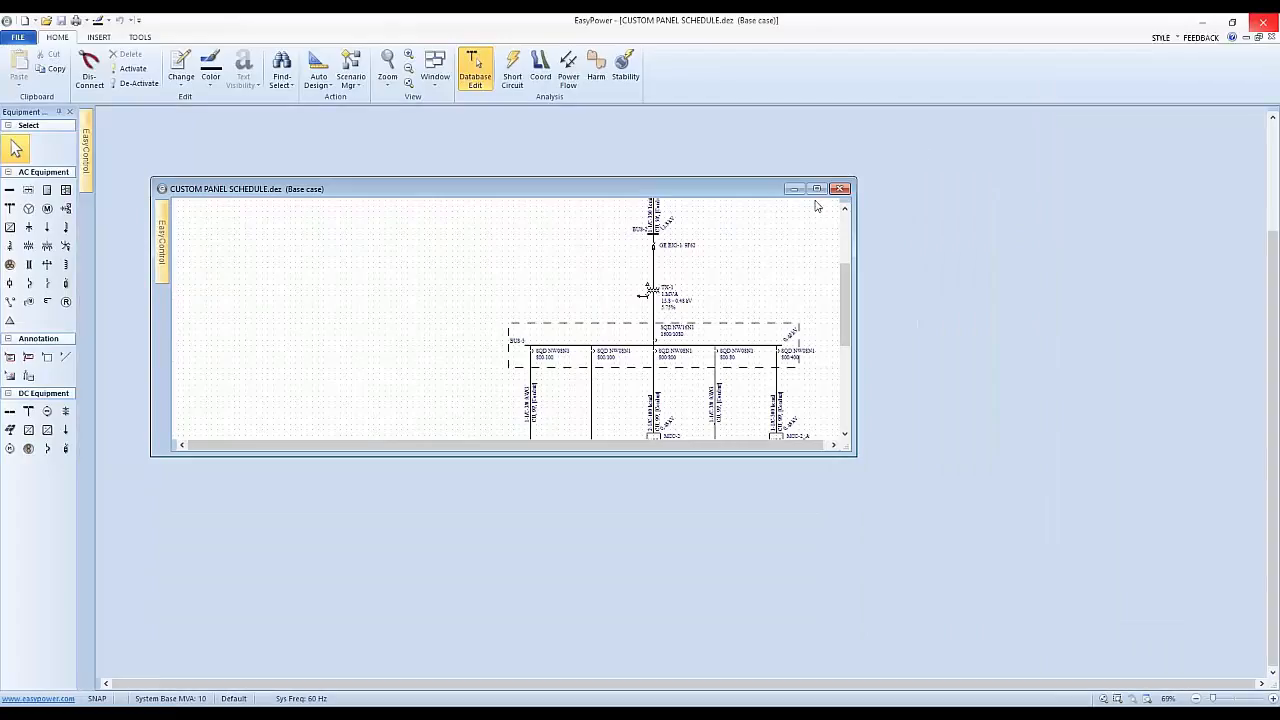
Step: Insert the schedule for panel PNL-3 on the one-line, placing it beside the panel below PNL-4
{"action": "scroll", "coordinate": [715, 527], "scroll_direction": "up", "scroll_amount": 1}
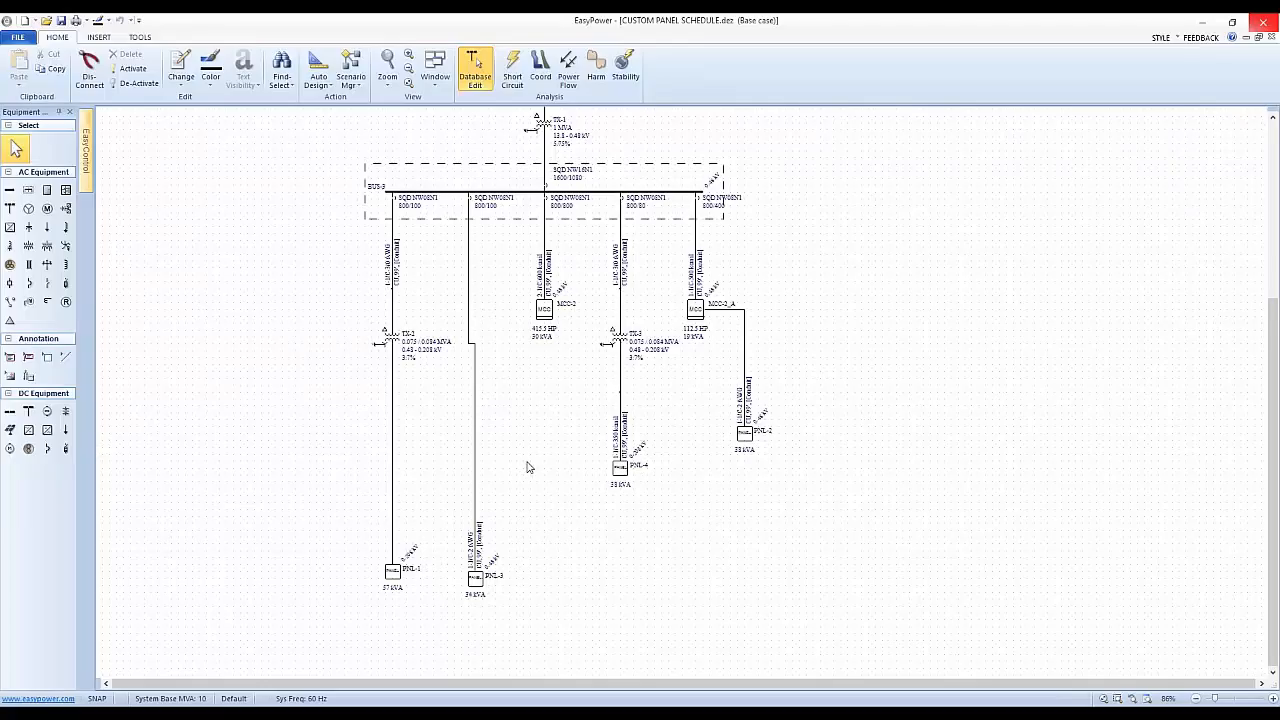
{"action": "left_click_drag", "start_coordinate": [529, 467], "coordinate": [523, 303]}
{"action": "scroll", "coordinate": [518, 311], "scroll_direction": "up", "scroll_amount": 2}
{"action": "left_click", "coordinate": [464, 431]}
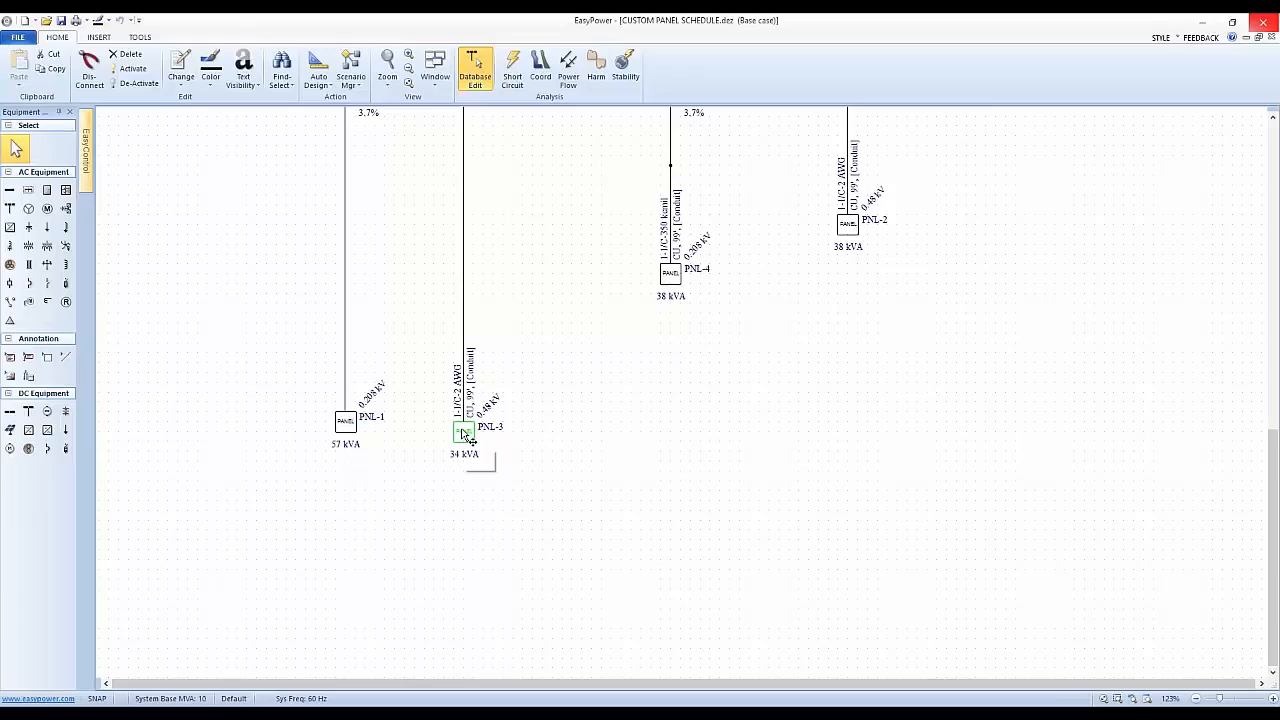
{"action": "right_click", "coordinate": [607, 353]}
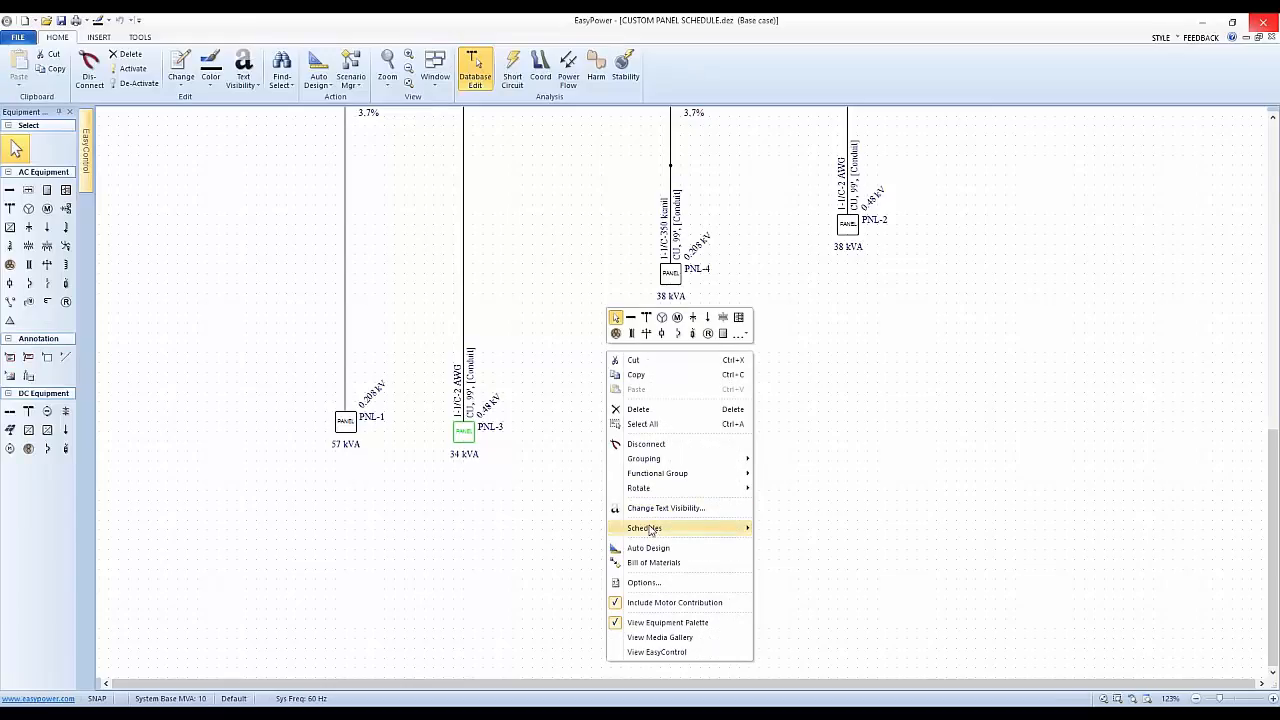
{"action": "mouse_move", "coordinate": [650, 530]}
{"action": "left_click", "coordinate": [790, 528]}
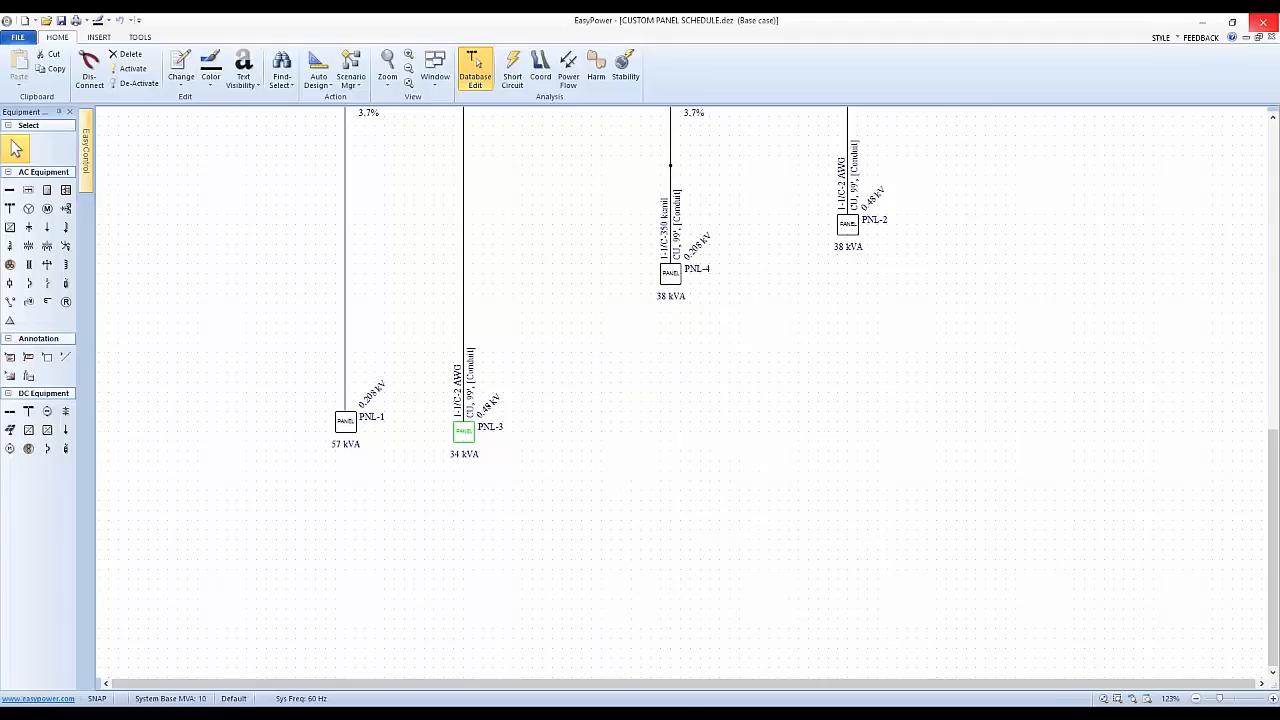
{"action": "left_click_drag", "start_coordinate": [567, 587], "coordinate": [971, 302]}
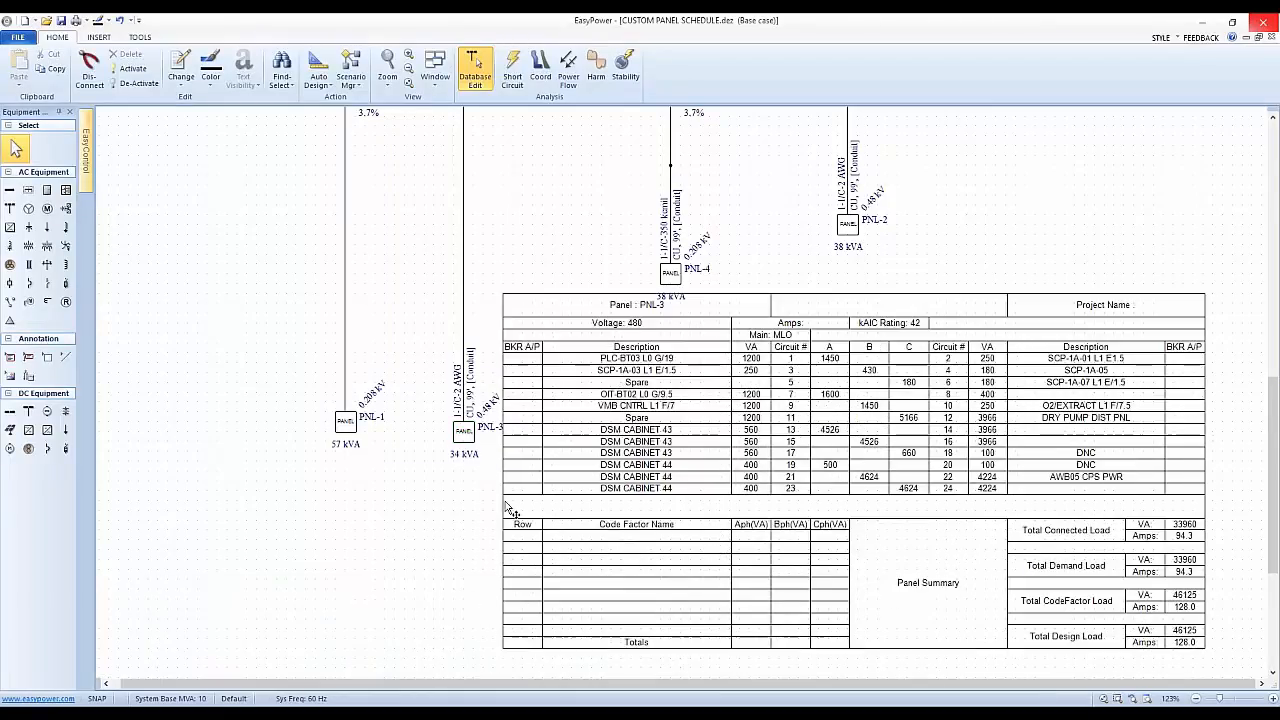
Step: Move panel PNL-1 lower on the one-line and insert its schedule directly beneath the PNL-3 schedule
{"action": "left_click_drag", "start_coordinate": [478, 510], "coordinate": [456, 340]}
{"action": "left_click_drag", "start_coordinate": [325, 280], "coordinate": [332, 418]}
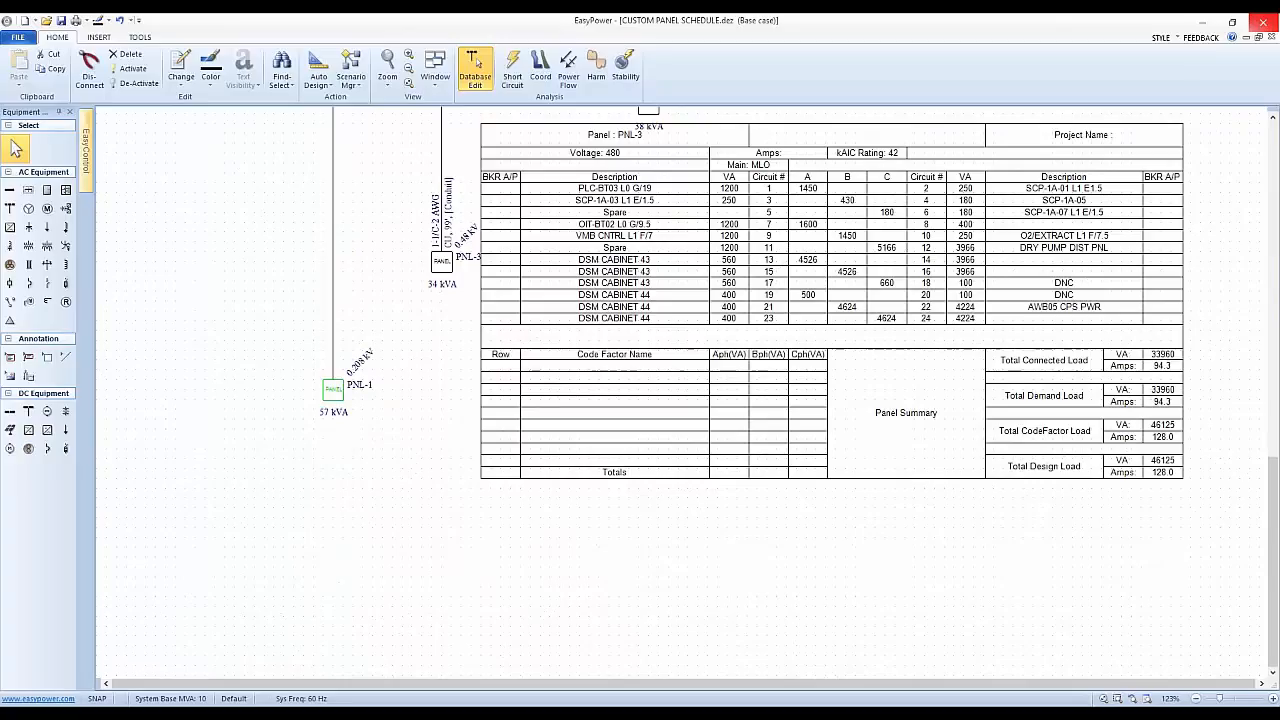
{"action": "right_click", "coordinate": [481, 606]}
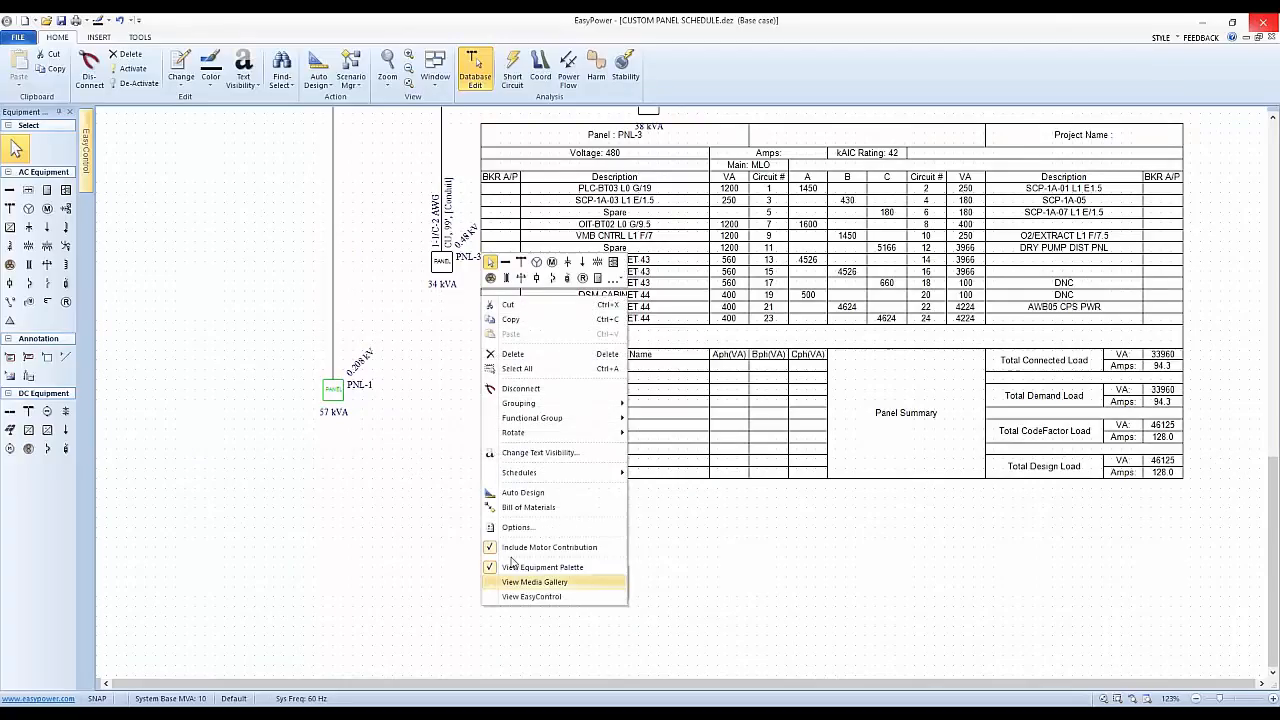
{"action": "mouse_move", "coordinate": [527, 476]}
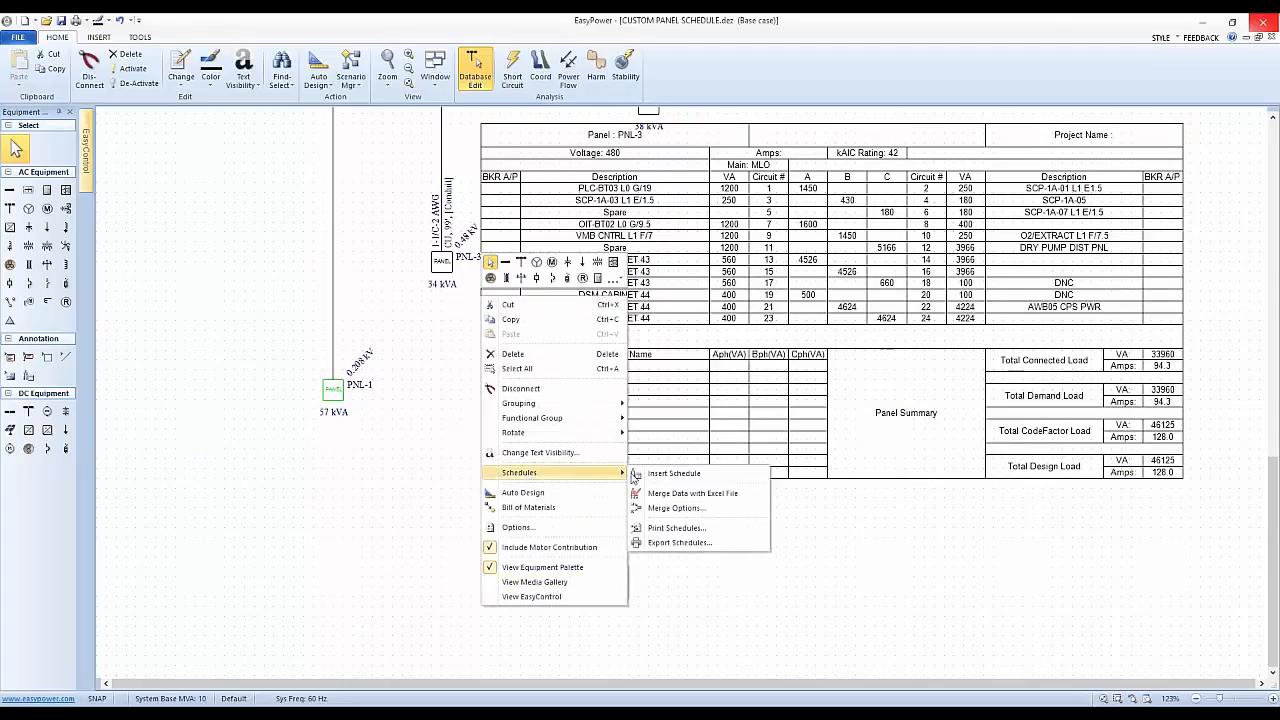
{"action": "left_click", "coordinate": [662, 472]}
{"action": "left_click_drag", "start_coordinate": [390, 547], "coordinate": [605, 574]}
{"action": "mouse_move", "coordinate": [920, 523]}
{"action": "left_mouse_down"}
{"action": "mouse_move", "coordinate": [889, 516]}
{"action": "mouse_move", "coordinate": [975, 507]}
{"action": "mouse_move", "coordinate": [908, 523]}
{"action": "left_mouse_up"}
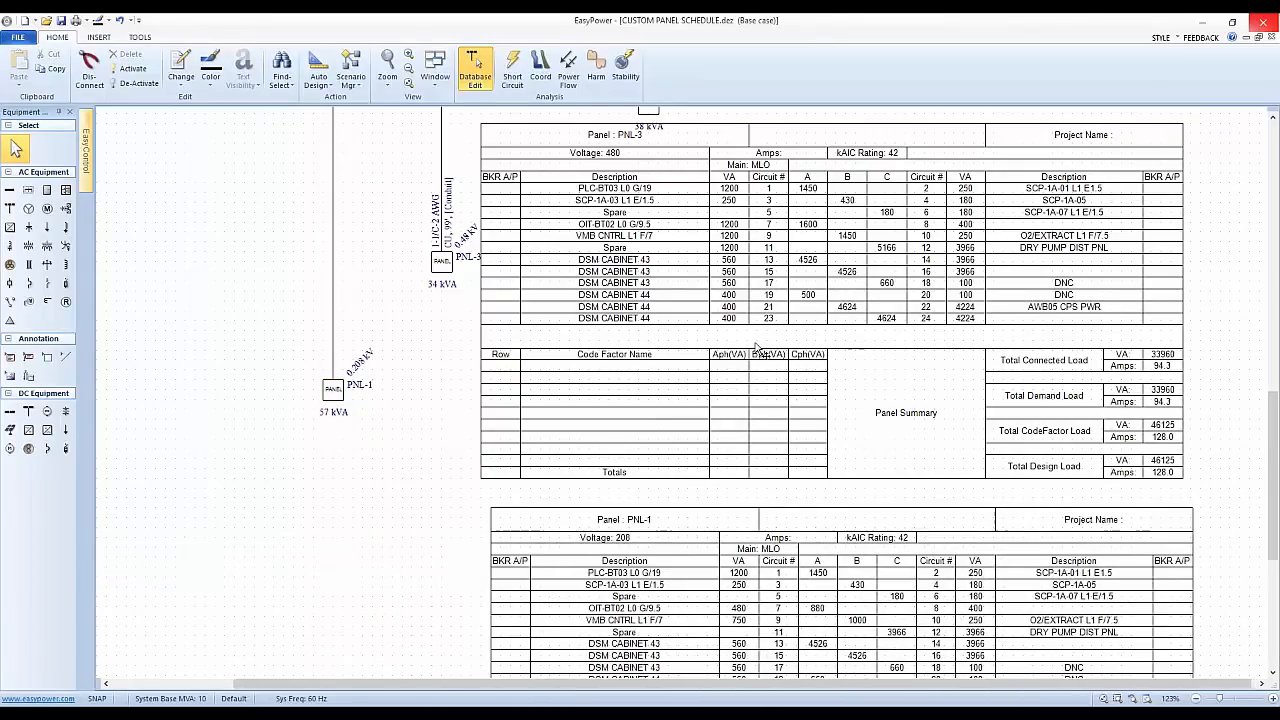
{"action": "scroll", "coordinate": [465, 333], "scroll_direction": "up", "scroll_amount": 5}
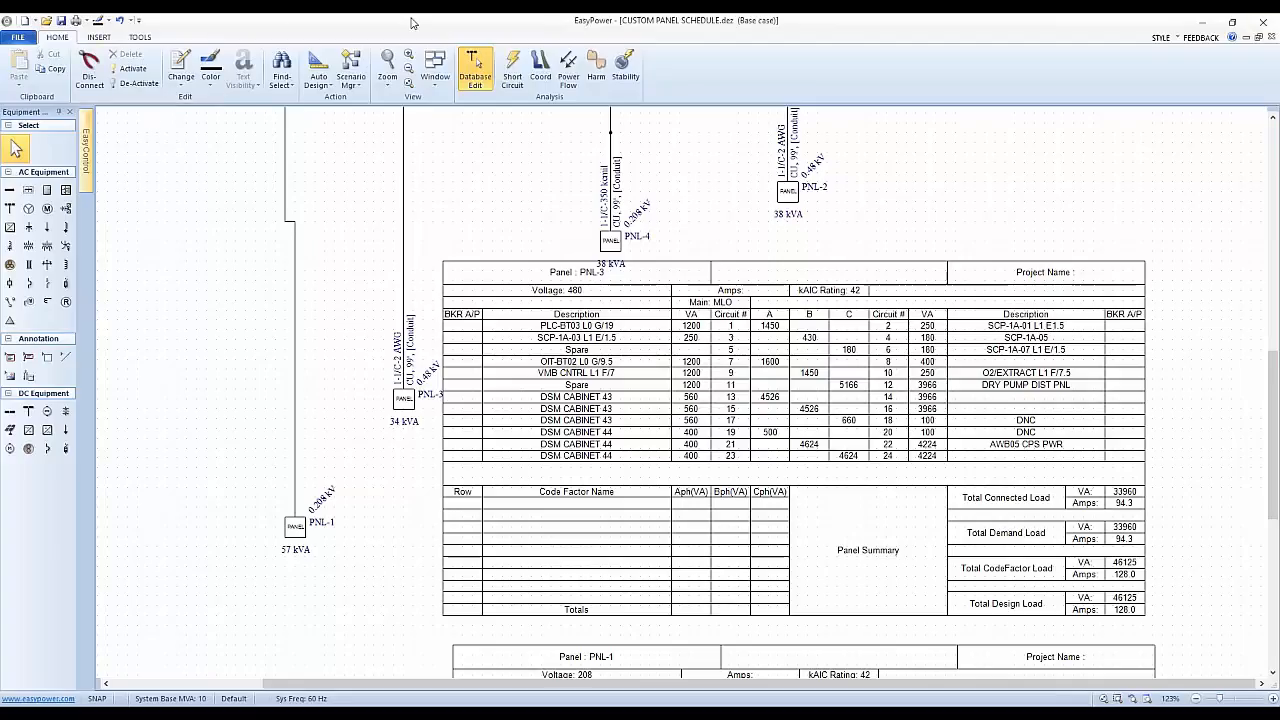
Step: Reduce EasyPower to a smaller window, launch Notepad++ and place its window in front of the one-line
{"action": "left_click_drag", "start_coordinate": [408, 29], "coordinate": [620, 82]}
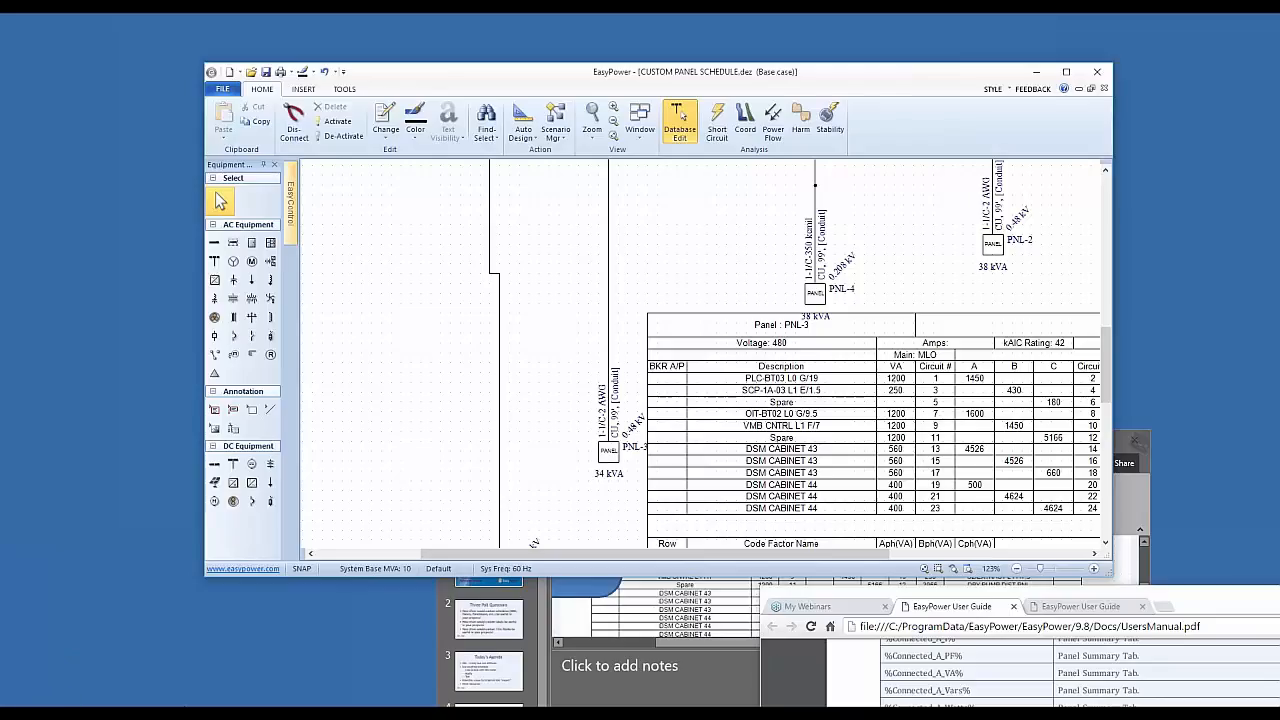
{"action": "left_click", "coordinate": [16, 714]}
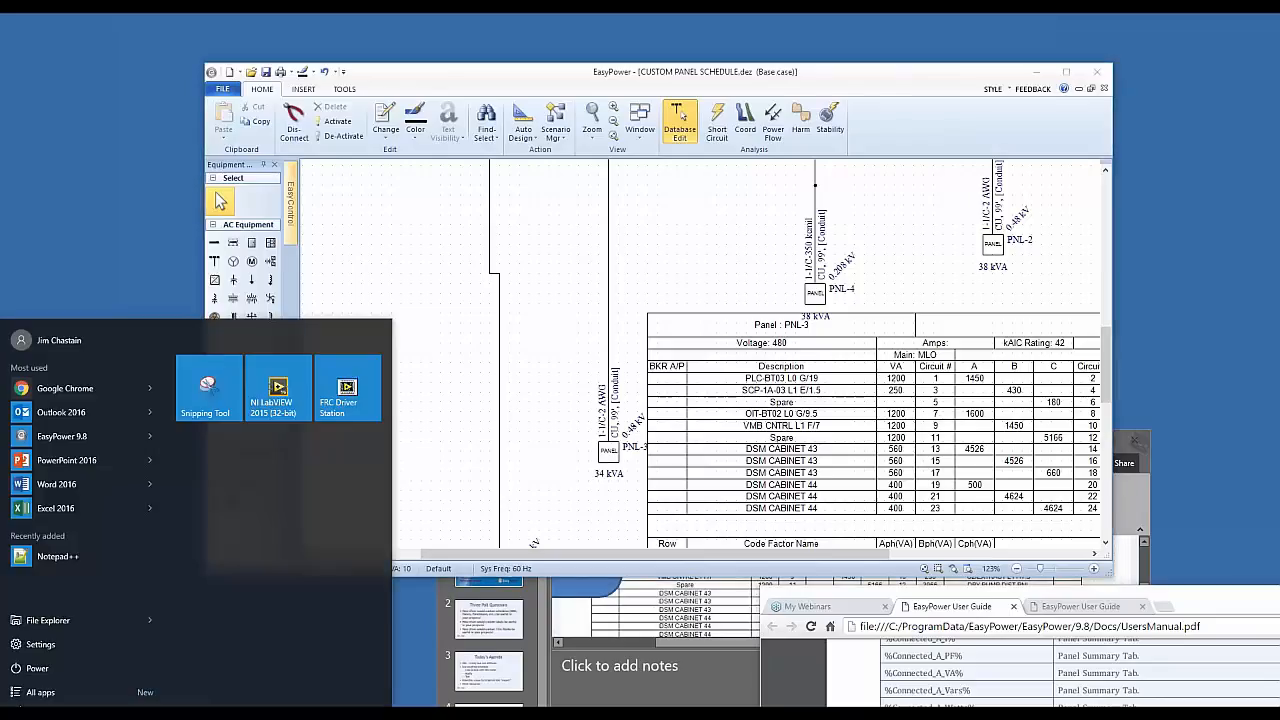
{"action": "left_click", "coordinate": [28, 558]}
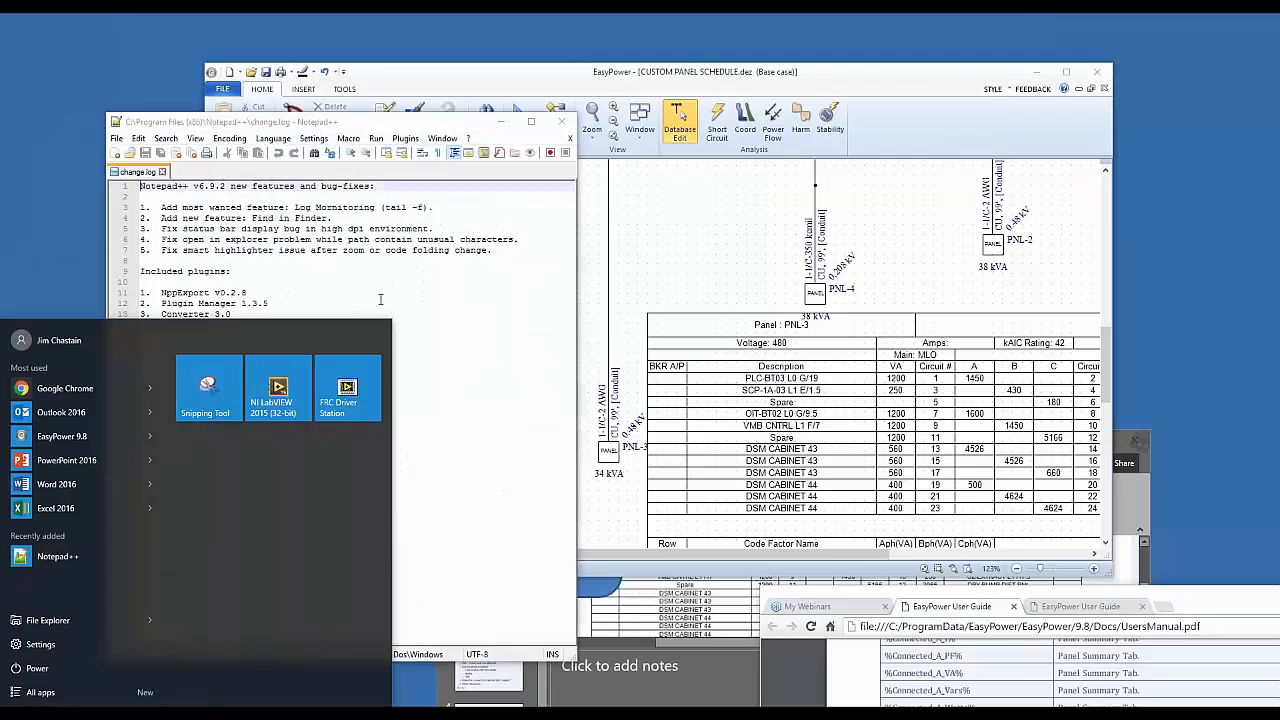
{"action": "left_click", "coordinate": [380, 299]}
{"action": "left_click_drag", "start_coordinate": [258, 129], "coordinate": [482, 138]}
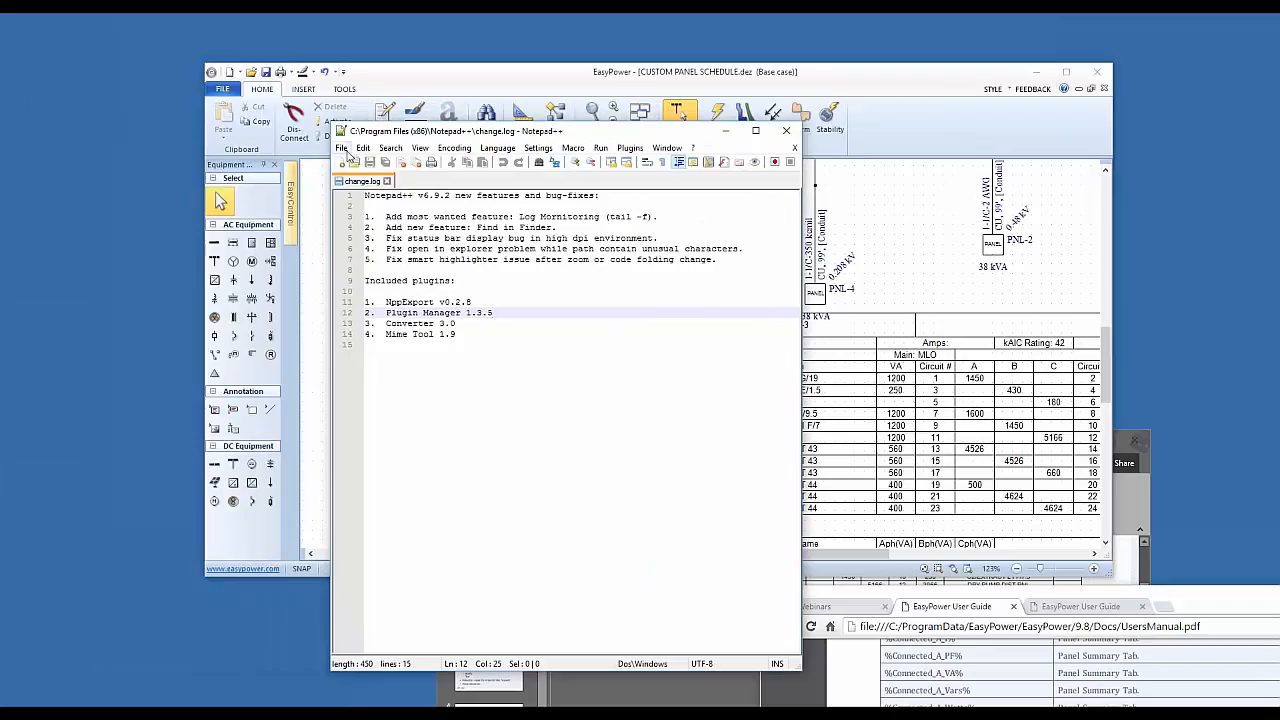
Step: Open PanelSchedule.ezpnl from Documents > EasyPower 9.8 > Templates in Notepad++ and shift the editor aside to expose the PNL-3 schedule
{"action": "left_click", "coordinate": [342, 148]}
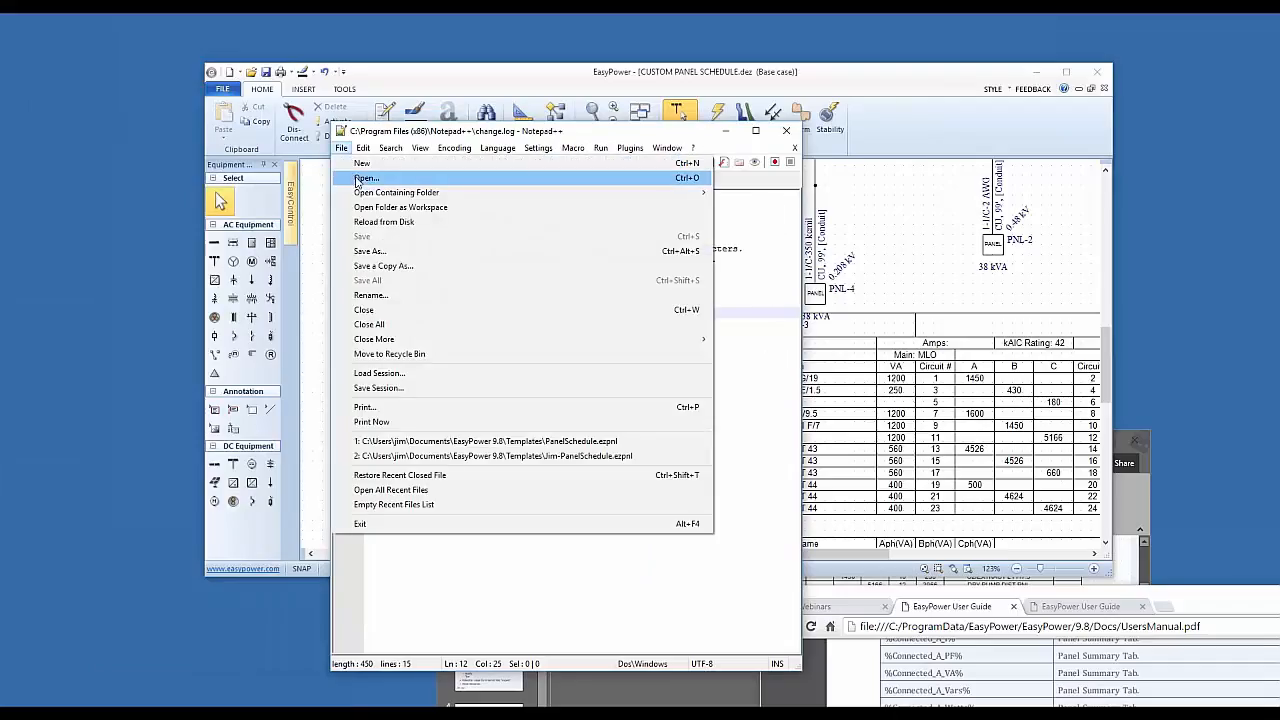
{"action": "left_click", "coordinate": [358, 179]}
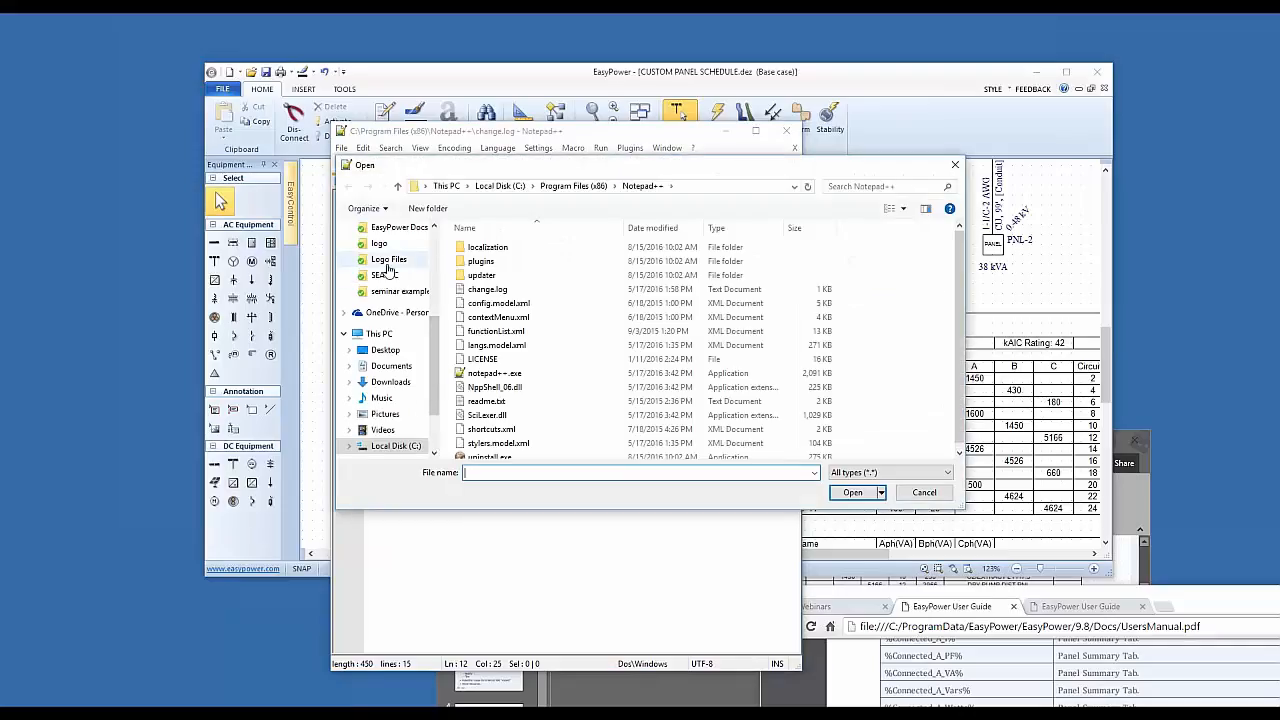
{"action": "left_click", "coordinate": [392, 367]}
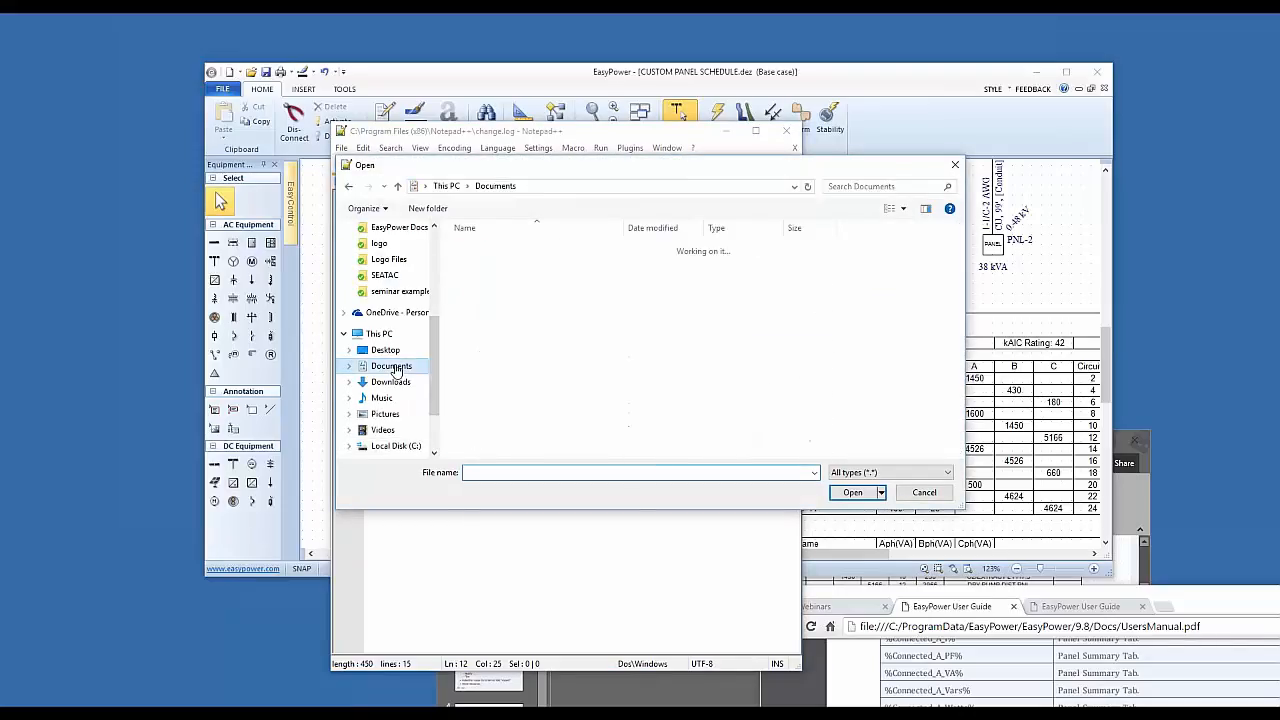
{"action": "left_click", "coordinate": [481, 305]}
{"action": "double_click", "coordinate": [481, 305]}
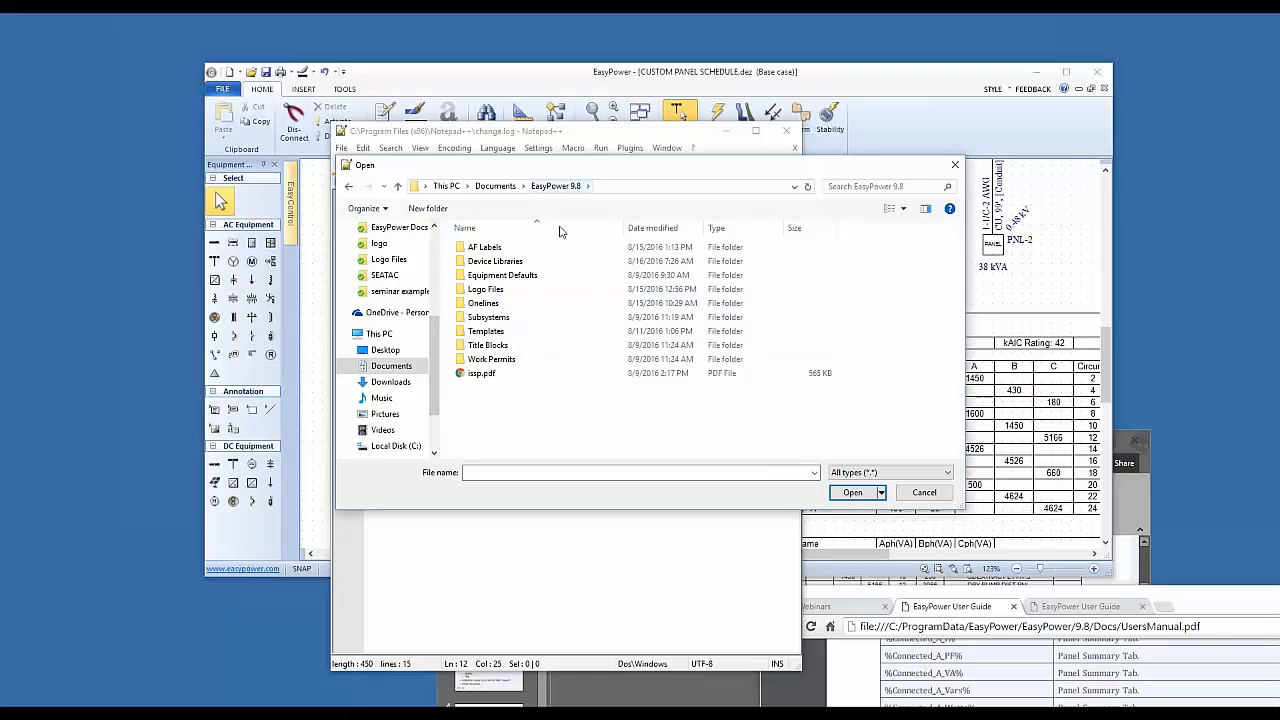
{"action": "double_click", "coordinate": [465, 333]}
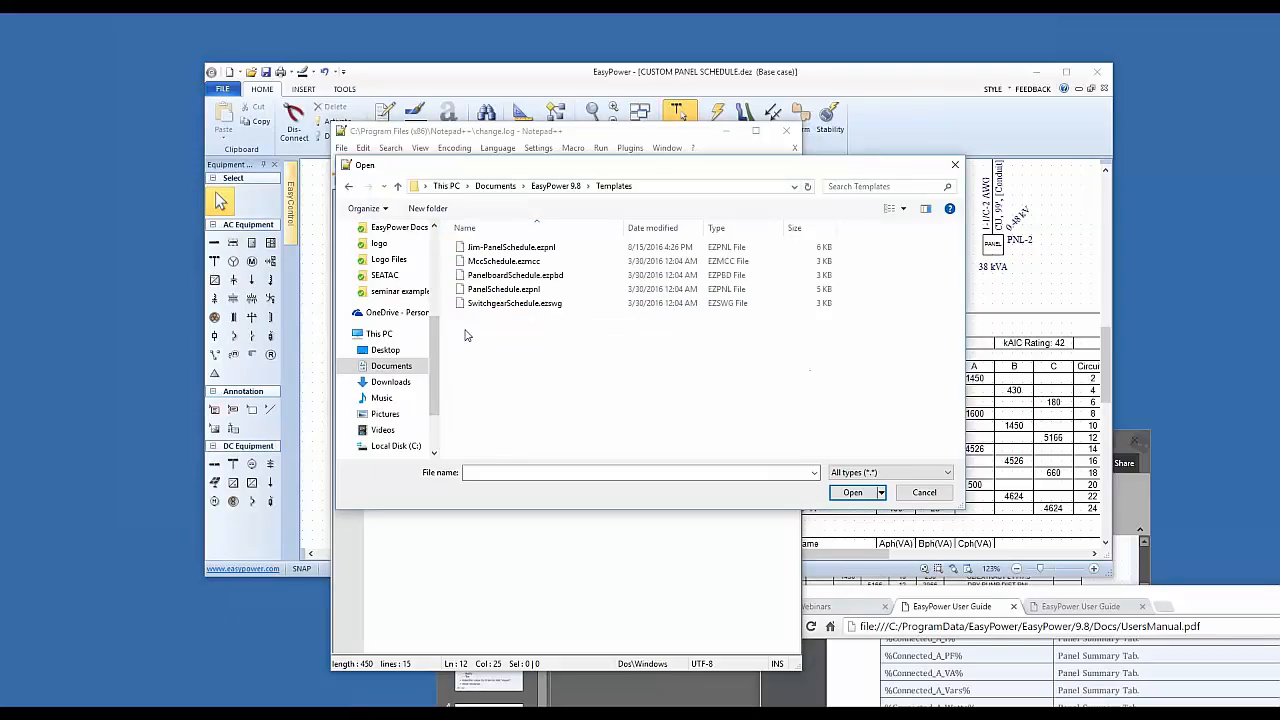
{"action": "left_click", "coordinate": [470, 289]}
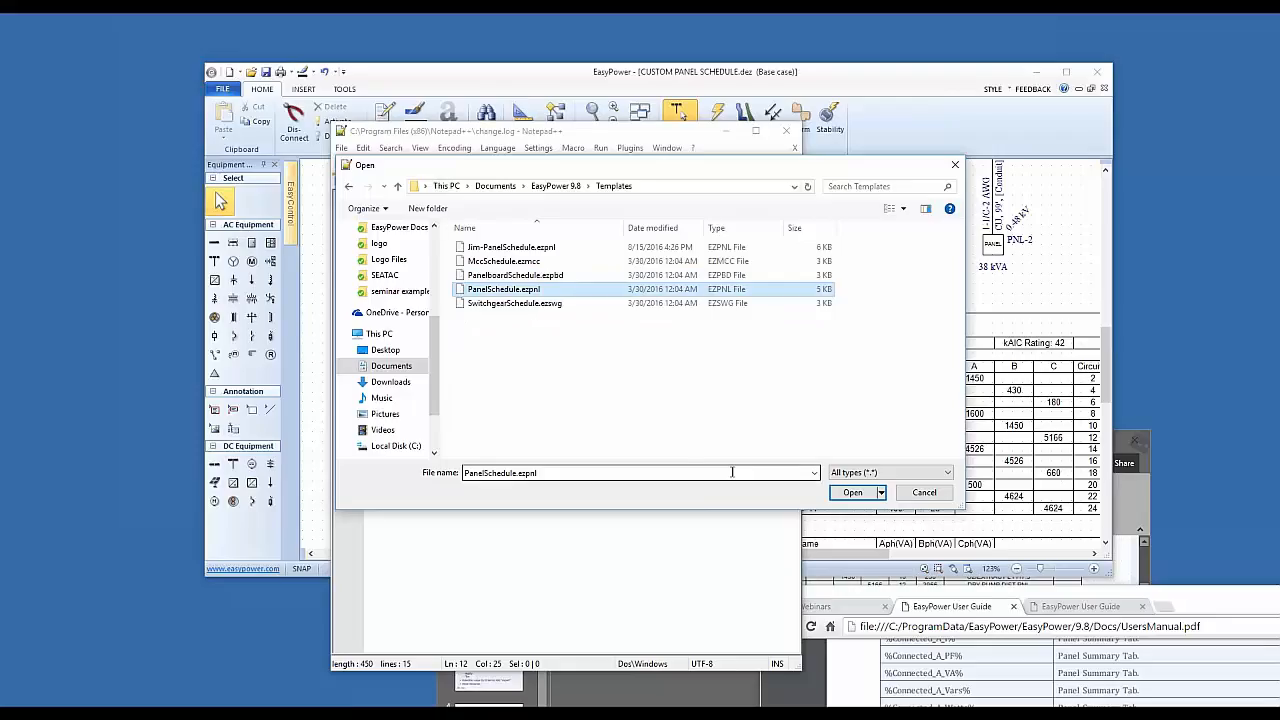
{"action": "left_click", "coordinate": [852, 492]}
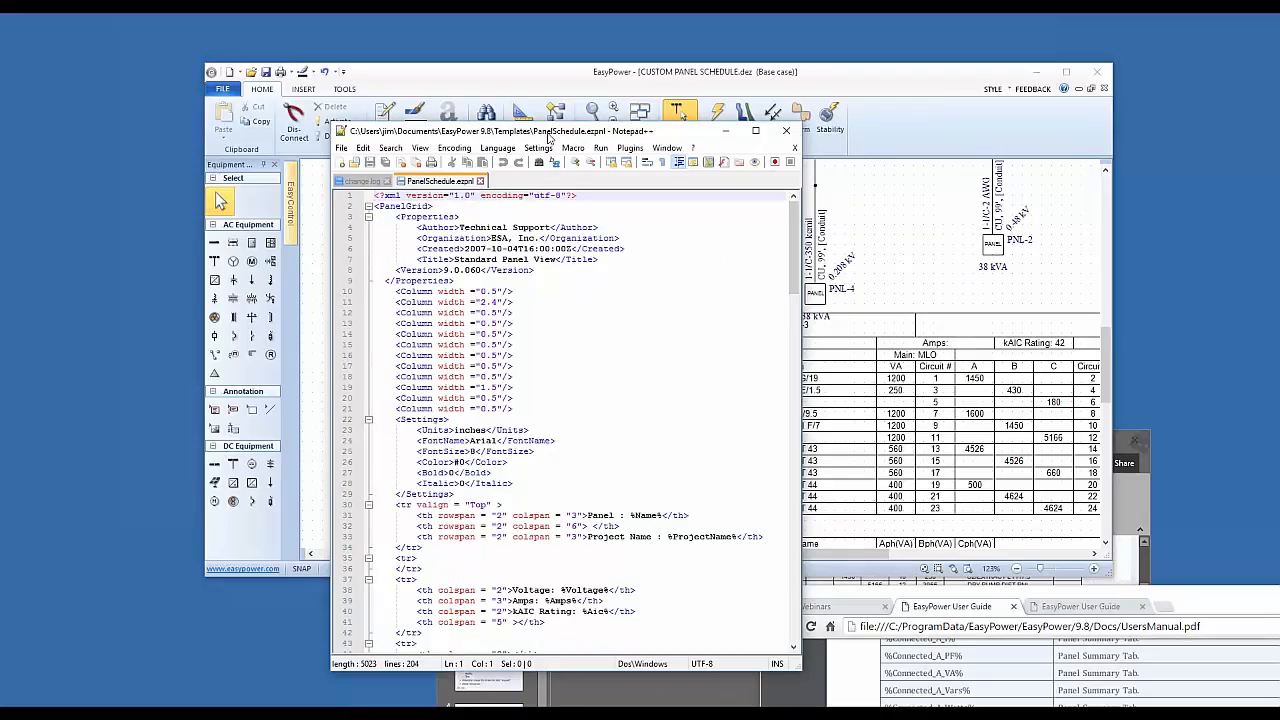
{"action": "left_click_drag", "start_coordinate": [545, 135], "coordinate": [365, 146]}
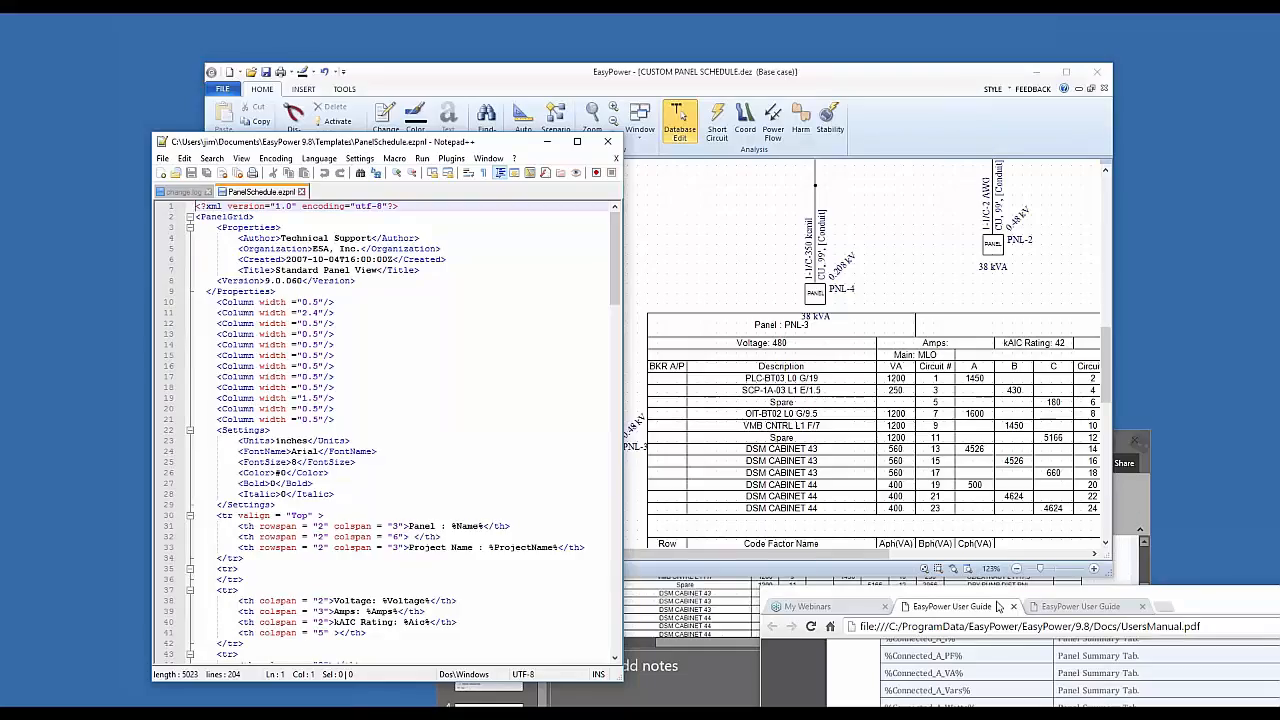
Step: Arrange the PowerPoint slide showing the full PNL-3 schedule beside the standard template and review the template's column widths, settings and header rows
{"action": "left_click", "coordinate": [672, 698]}
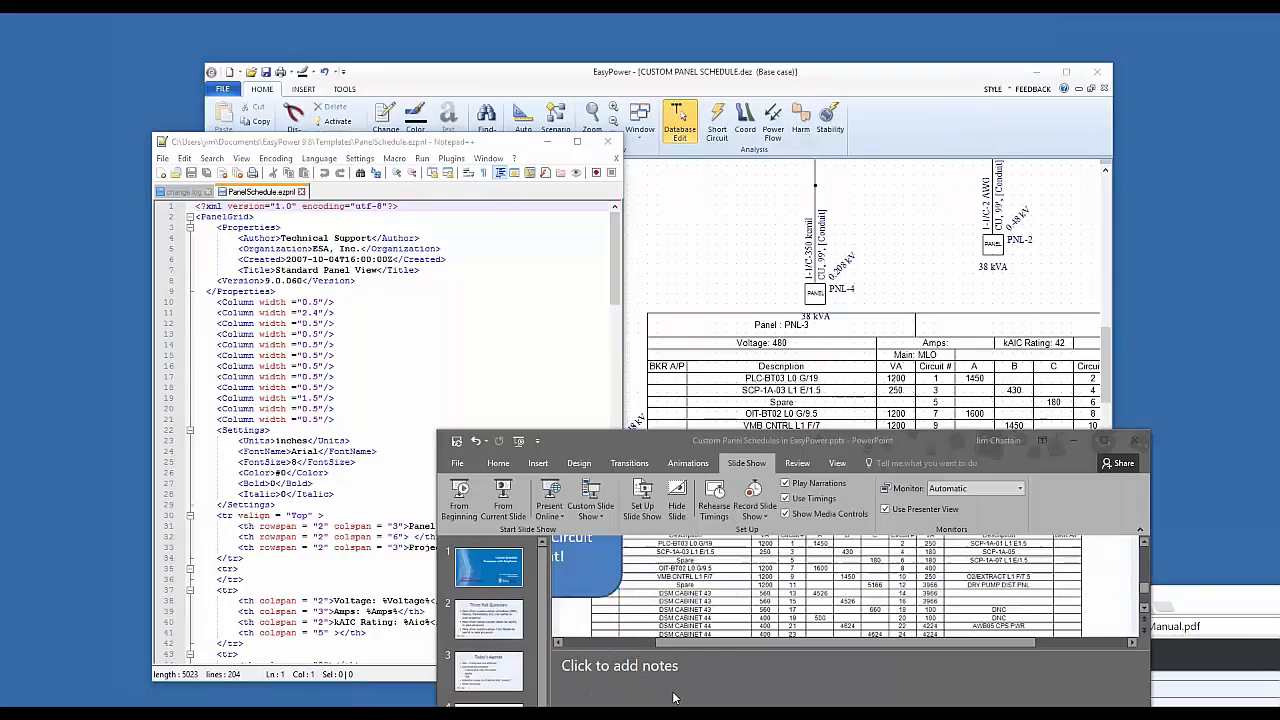
{"action": "mouse_move", "coordinate": [932, 440]}
{"action": "left_mouse_down"}
{"action": "mouse_move", "coordinate": [961, 363]}
{"action": "mouse_move", "coordinate": [972, 220]}
{"action": "left_mouse_up"}
{"action": "scroll", "coordinate": [958, 378], "scroll_direction": "up", "scroll_amount": 1}
{"action": "scroll", "coordinate": [958, 378], "scroll_direction": "up", "scroll_amount": 1}
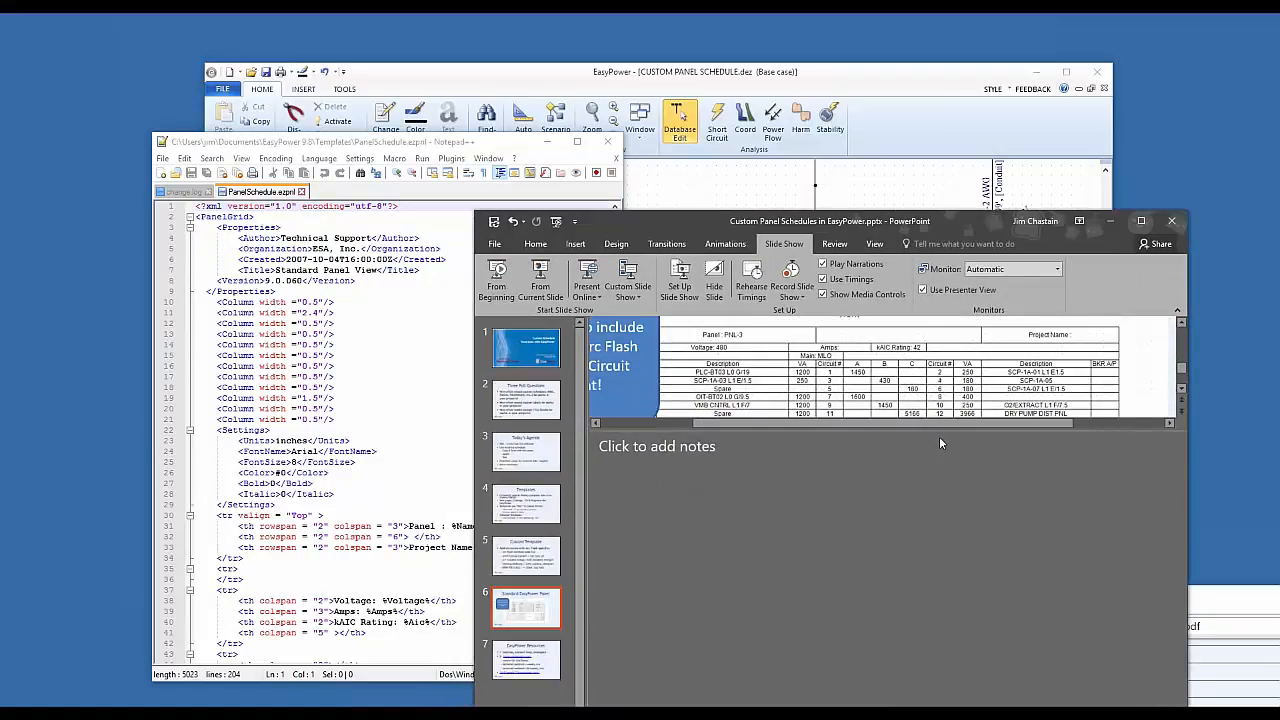
{"action": "left_click_drag", "start_coordinate": [938, 427], "coordinate": [938, 685]}
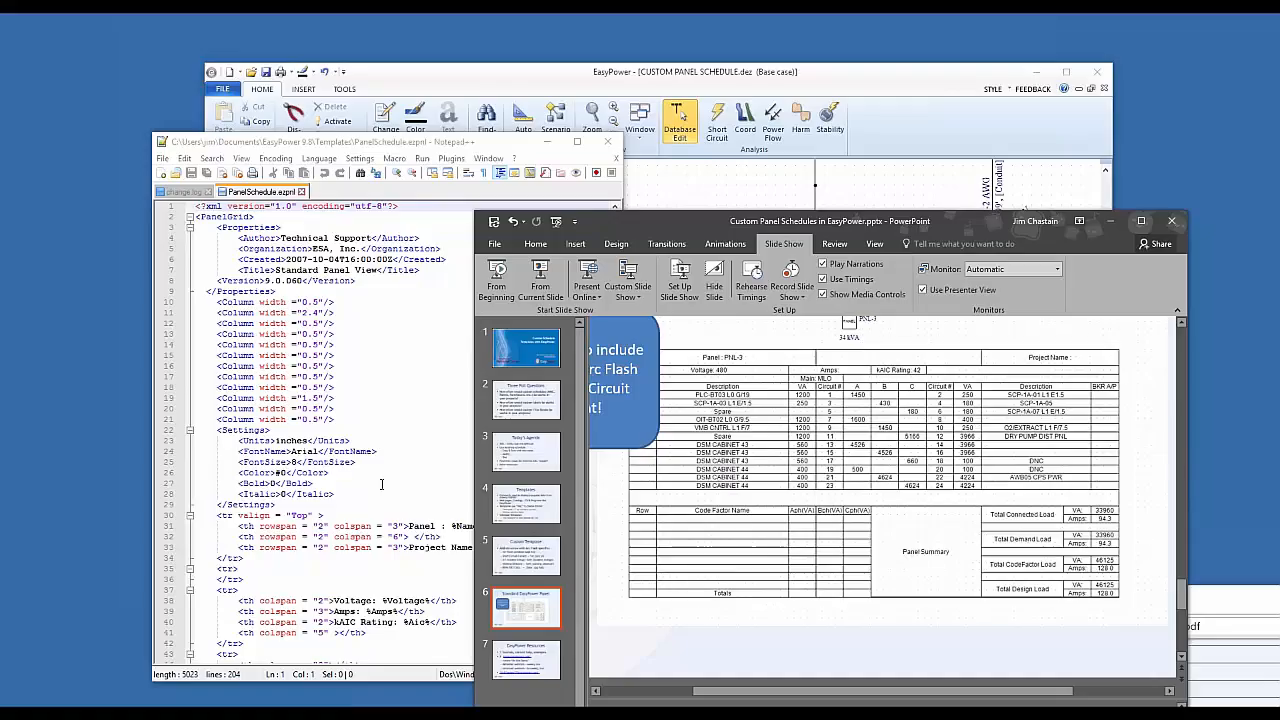
{"action": "left_click_drag", "start_coordinate": [594, 224], "coordinate": [667, 209]}
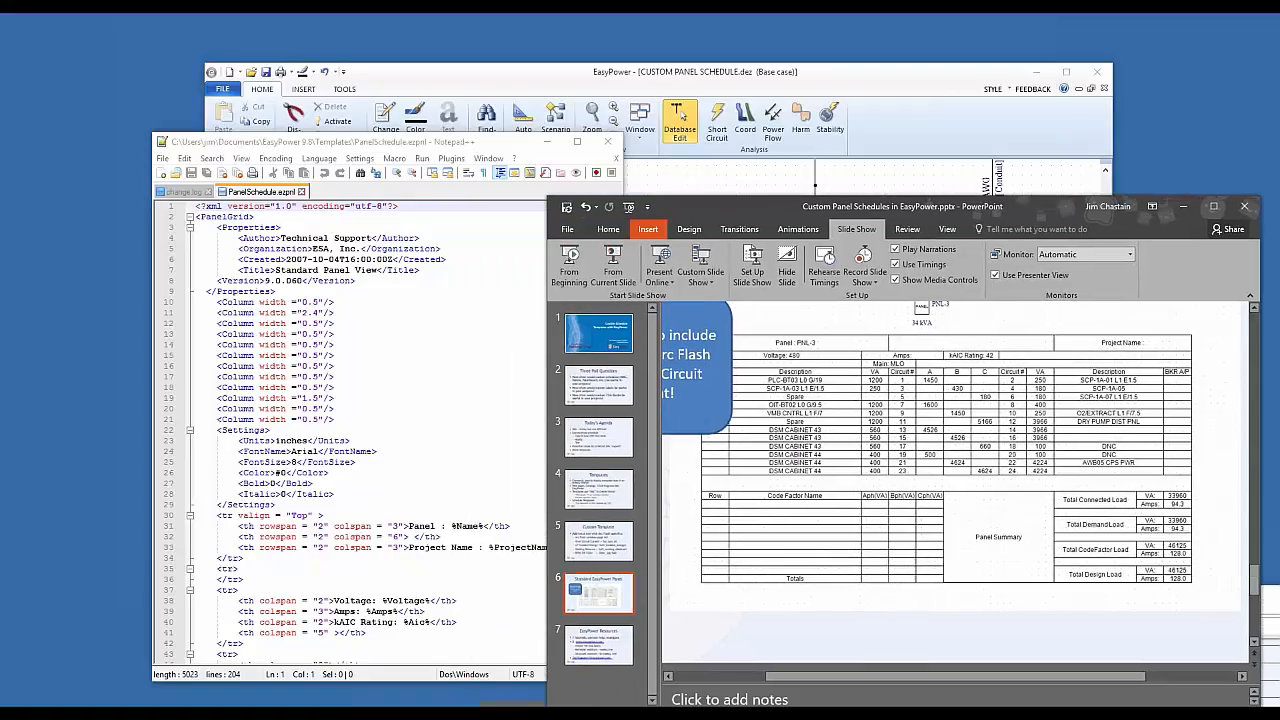
{"action": "left_click", "coordinate": [392, 481]}
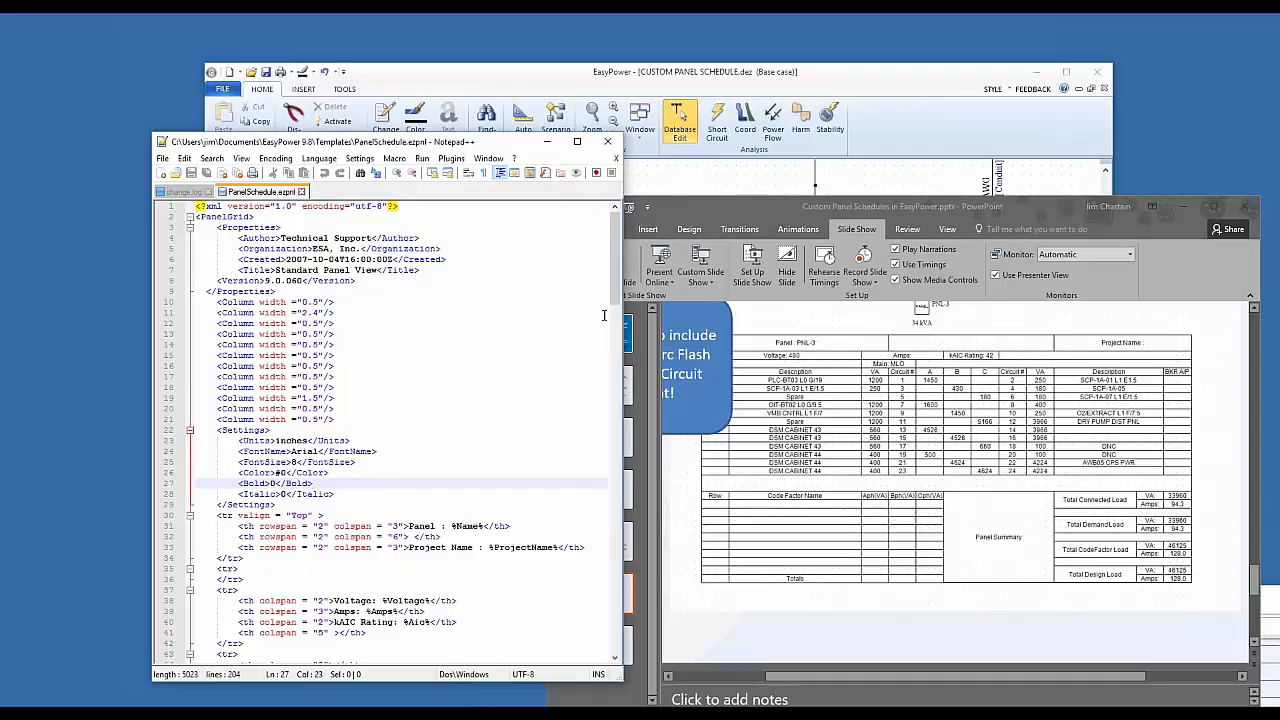
{"action": "scroll", "coordinate": [615, 292], "scroll_direction": "down", "scroll_amount": 5}
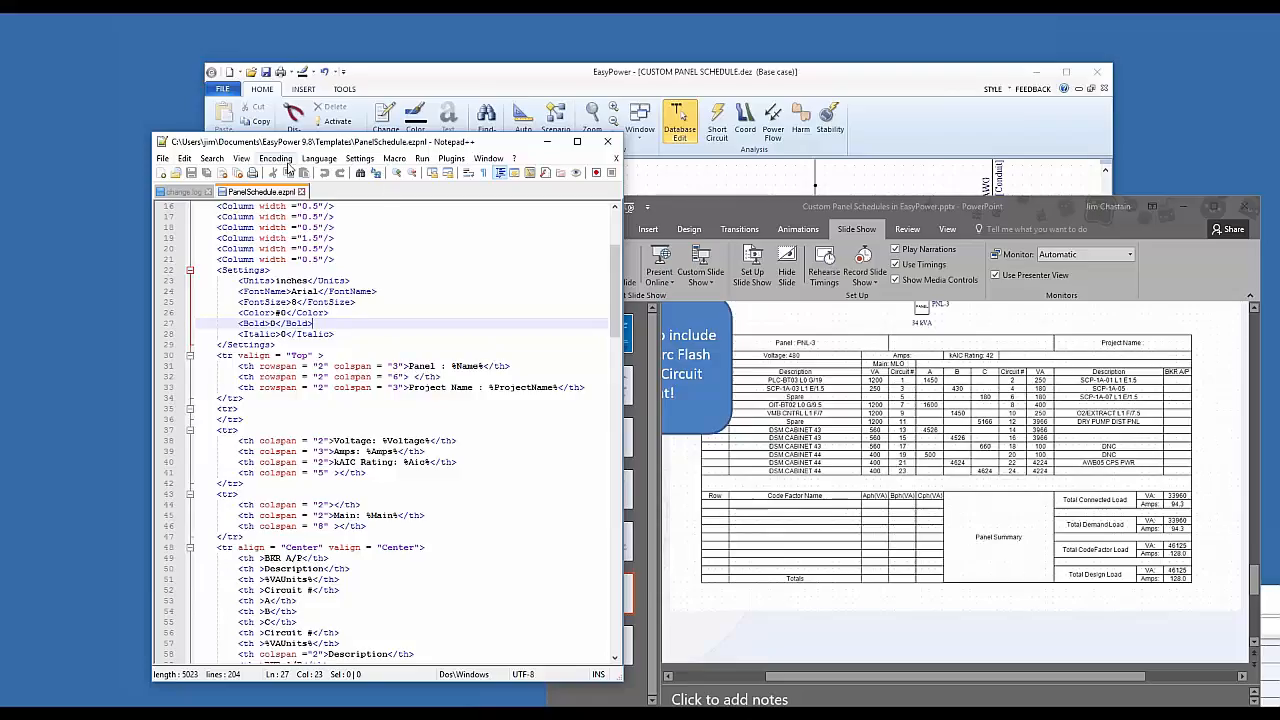
Step: Open the recently used name-prefixed PanelSchedule.ezpnl template in a new Notepad++ instance and place it beside the standard template
{"action": "left_click", "coordinate": [165, 161]}
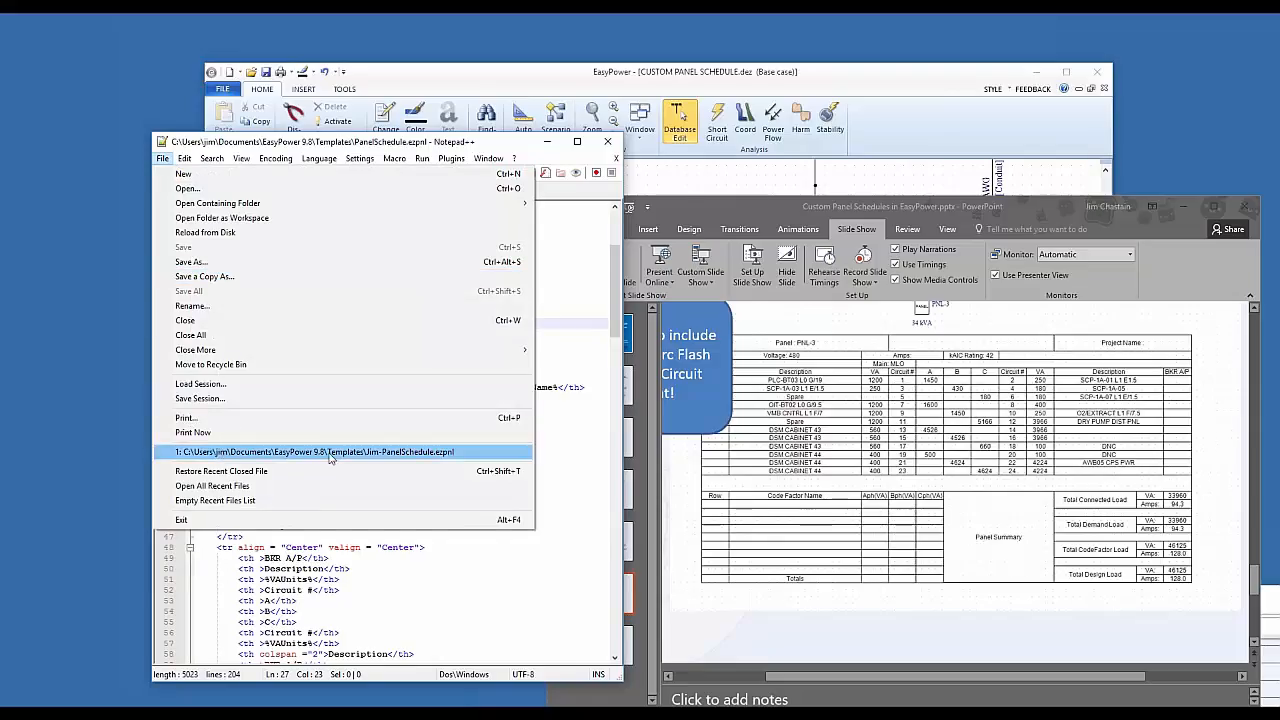
{"action": "left_click", "coordinate": [396, 455]}
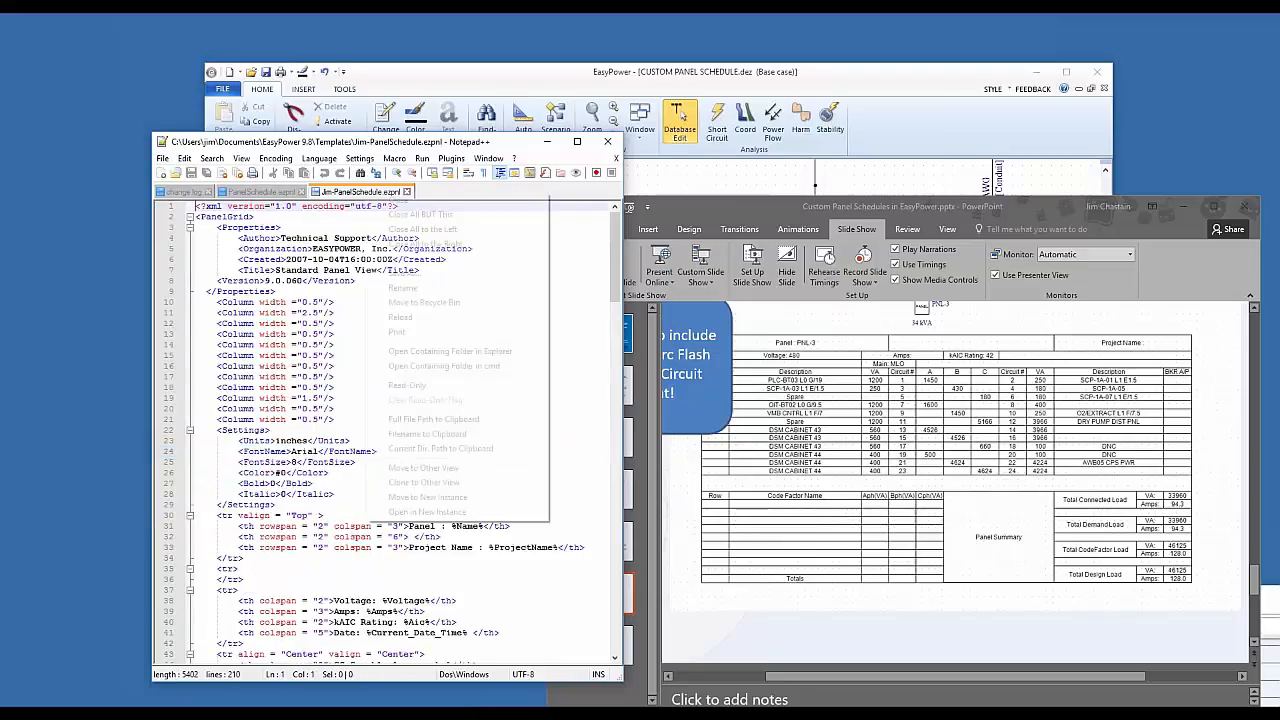
{"action": "right_click", "coordinate": [362, 191]}
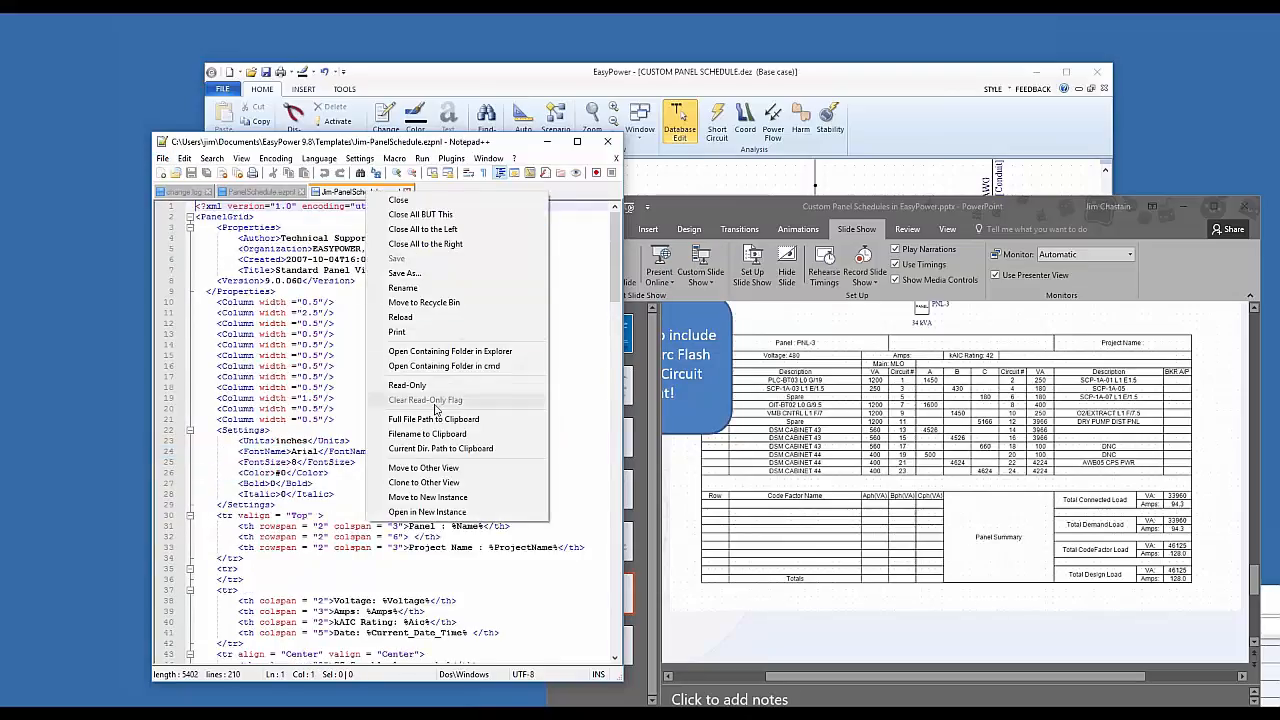
{"action": "left_click", "coordinate": [433, 498]}
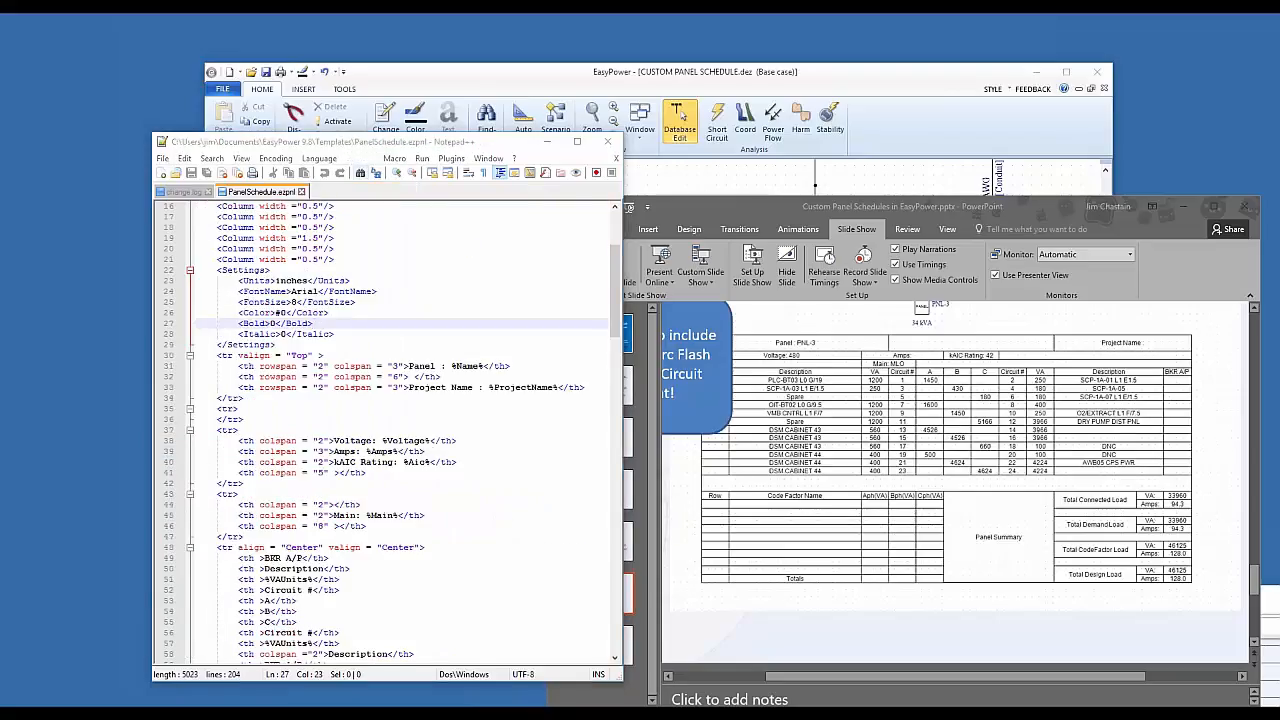
{"action": "left_click_drag", "start_coordinate": [436, 119], "coordinate": [911, 159]}
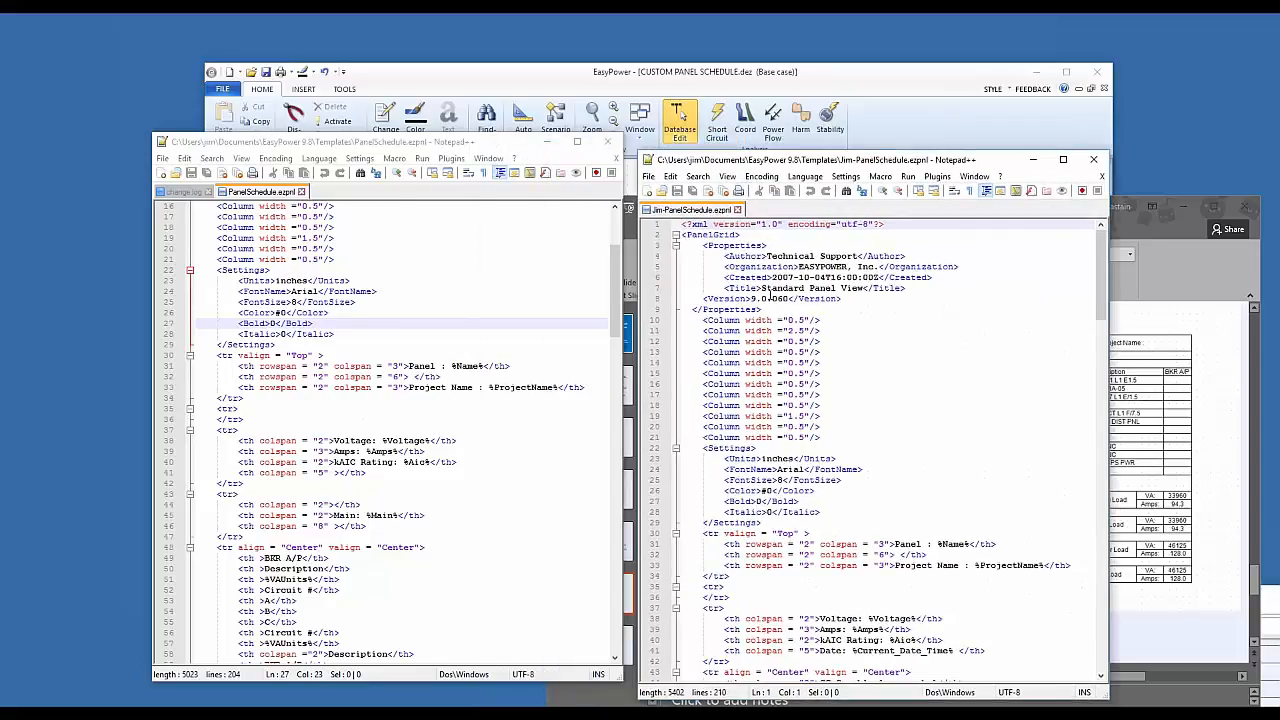
Step: Examine the customized template's date, short circuit and arc flash rows, then shift its window over the standard template
{"action": "left_click_drag", "start_coordinate": [1103, 293], "coordinate": [1104, 339]}
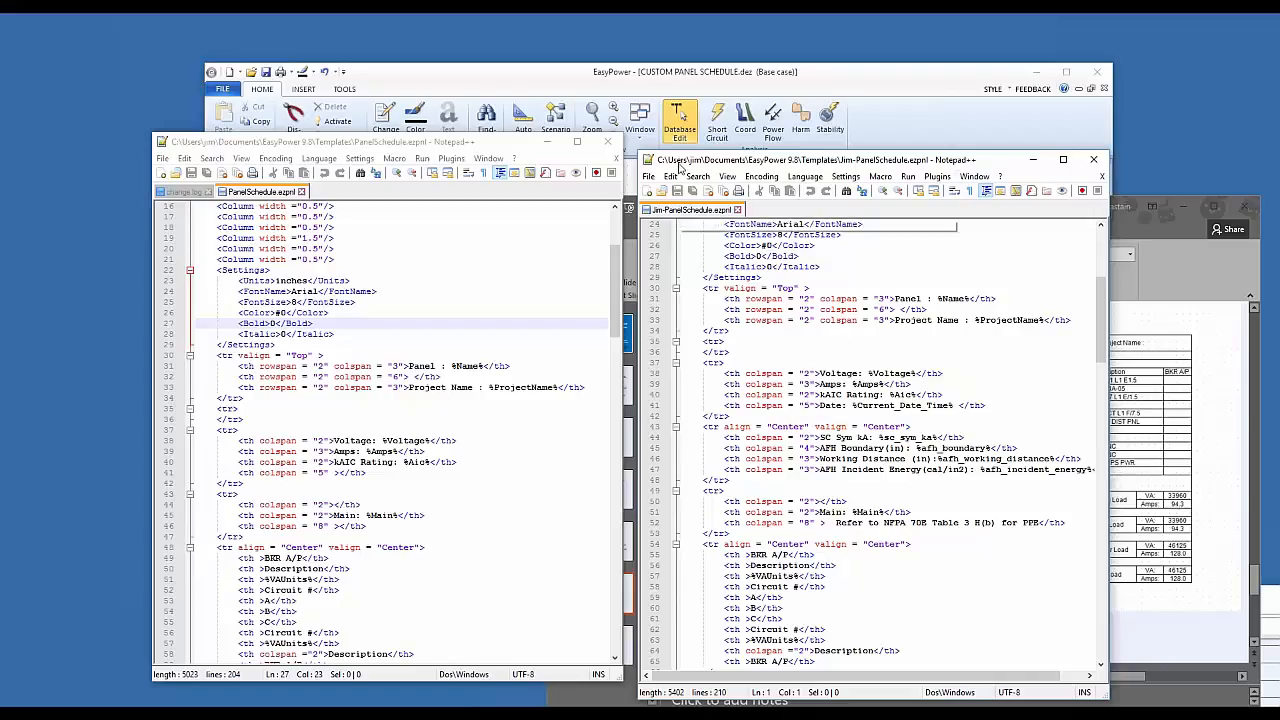
{"action": "left_click_drag", "start_coordinate": [679, 166], "coordinate": [445, 122]}
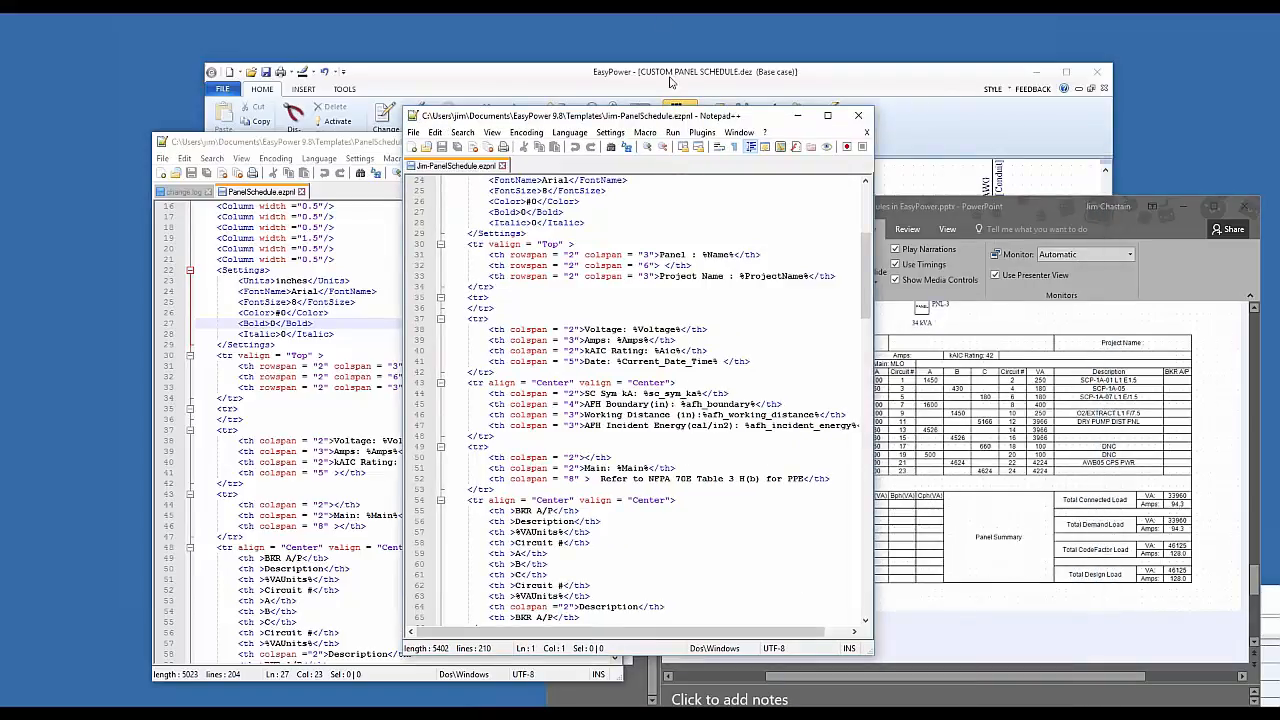
Step: Close the customized template, minimize the standard template, and maximize the EasyPower window with the panel one-line
{"action": "left_click", "coordinate": [856, 119]}
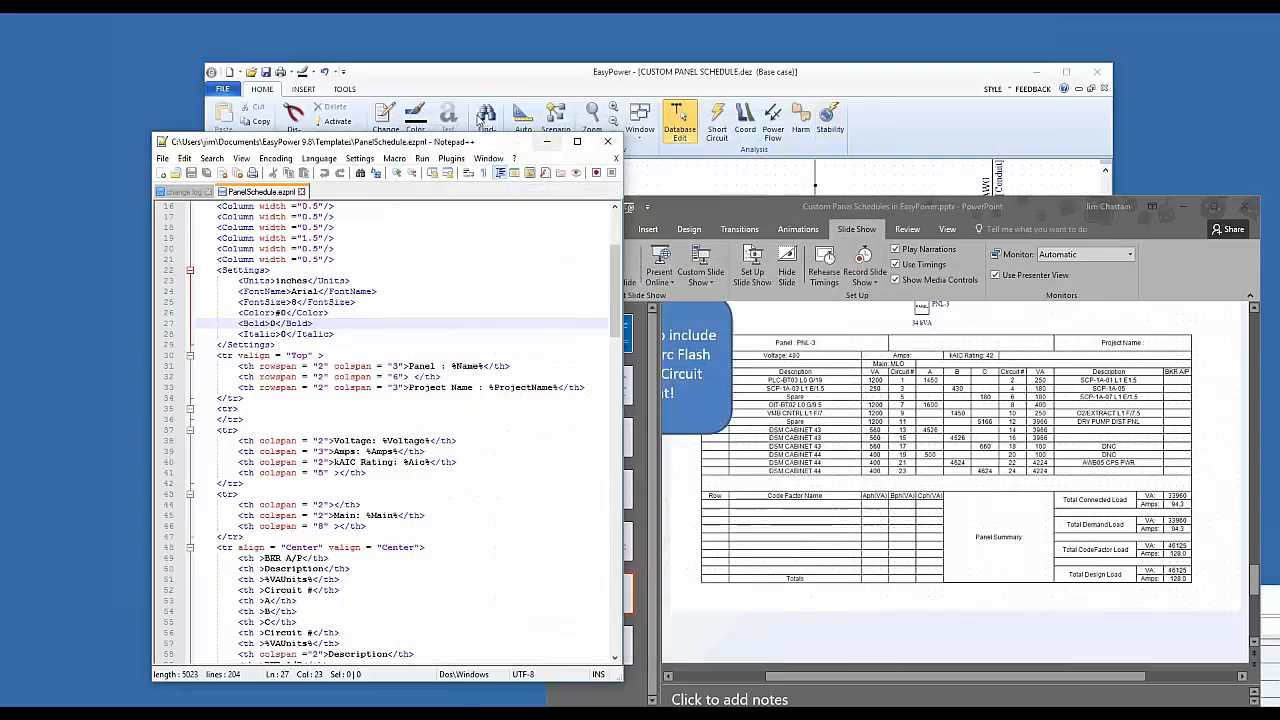
{"action": "left_click", "coordinate": [547, 142]}
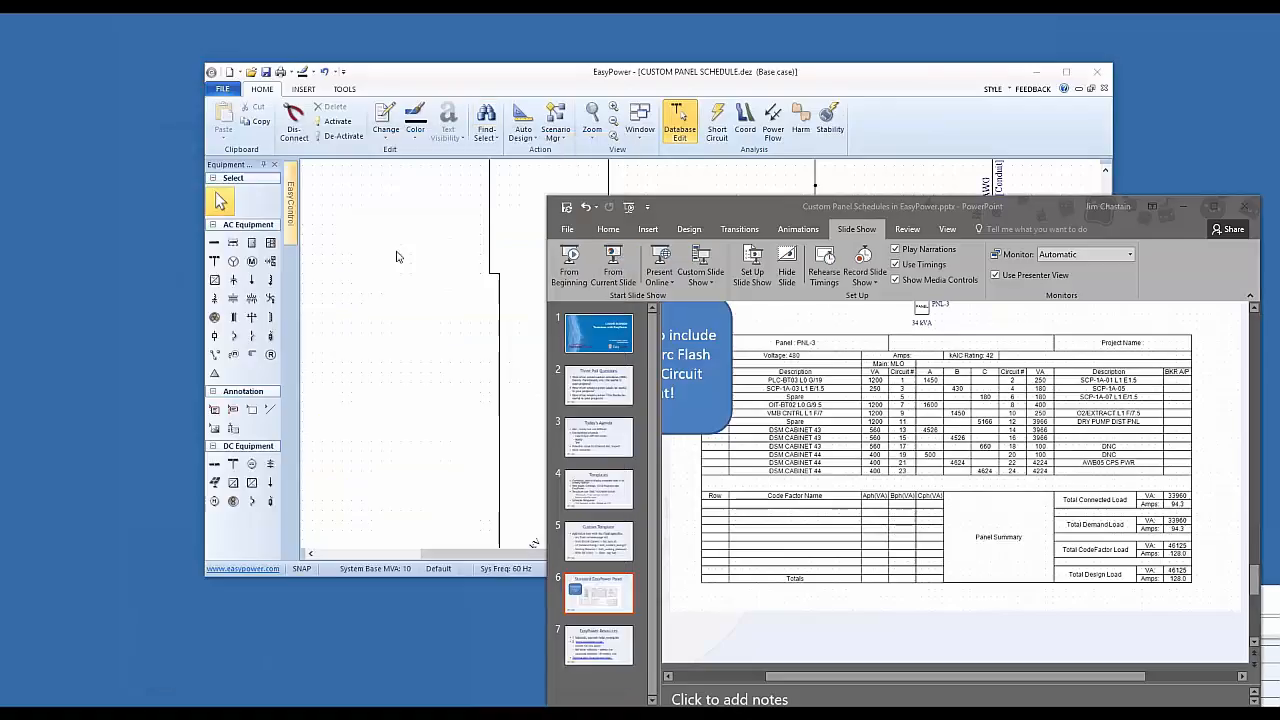
{"action": "left_click", "coordinate": [454, 183]}
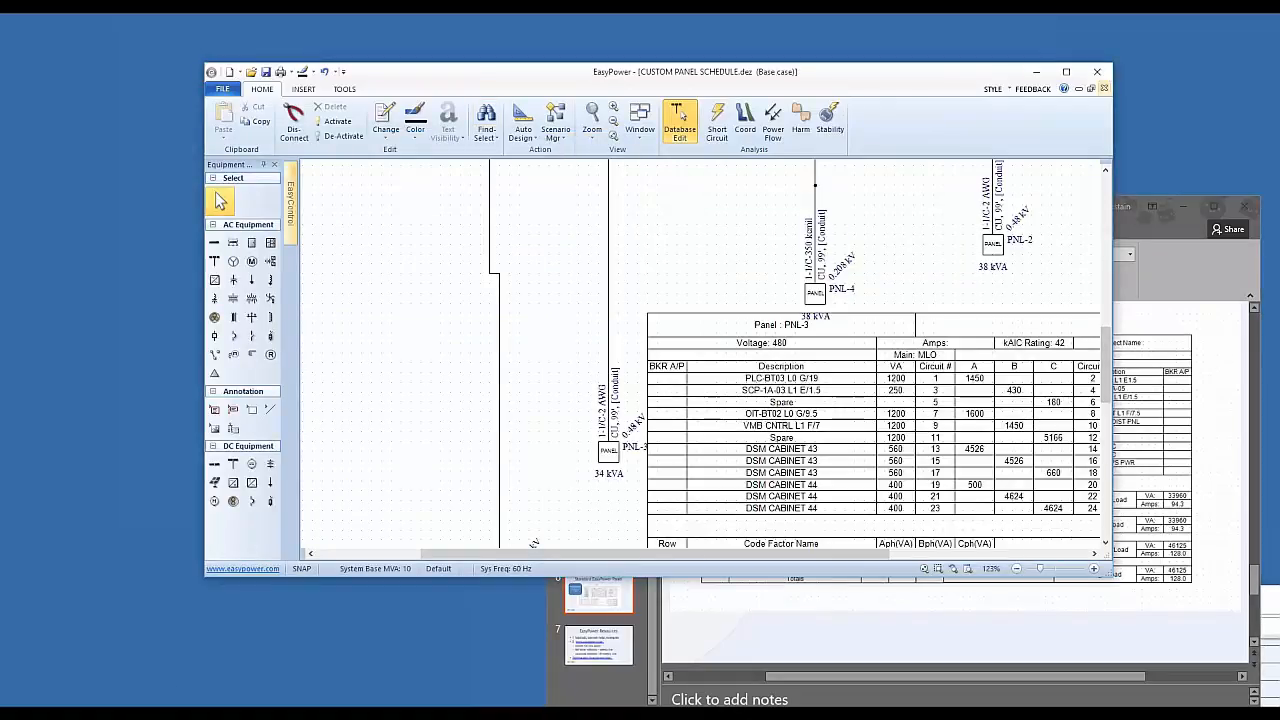
{"action": "left_click", "coordinate": [1068, 72]}
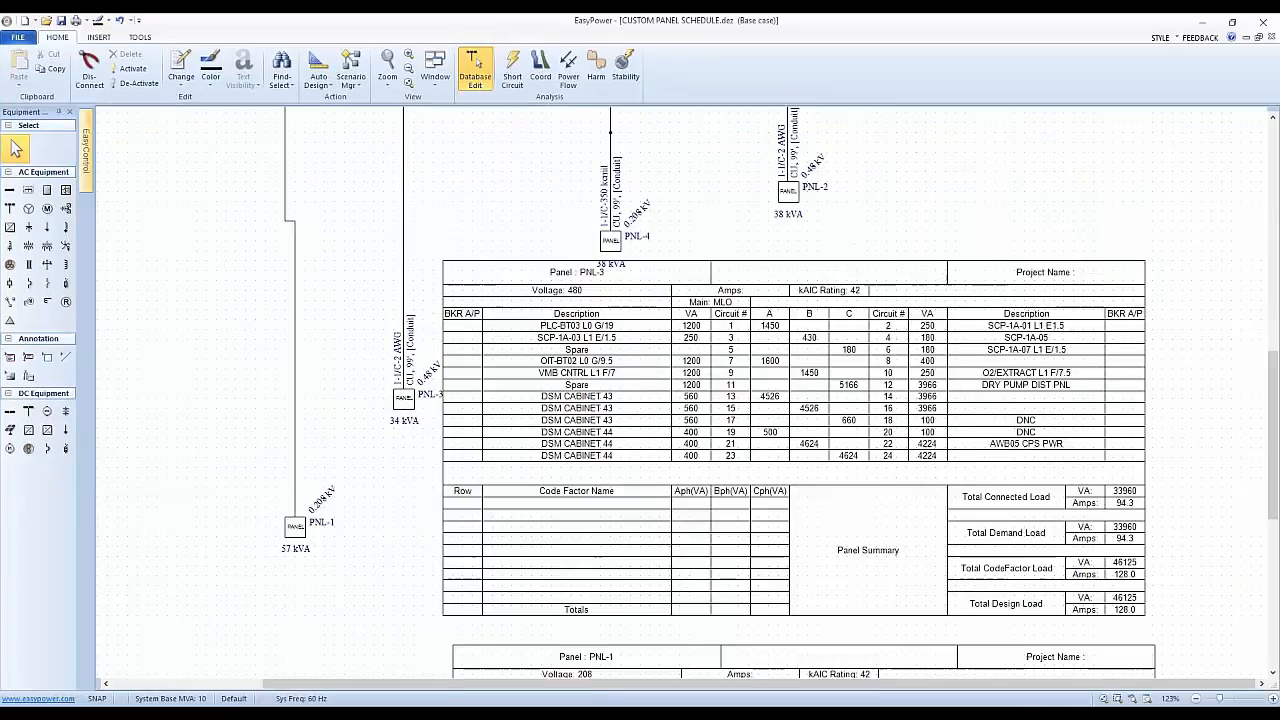
Step: Move panel PNL-4 up clear of the PNL-3 schedule and run Auto Design on panel PNL-3
{"action": "left_click", "coordinate": [607, 243]}
{"action": "left_click_drag", "start_coordinate": [607, 243], "coordinate": [607, 221]}
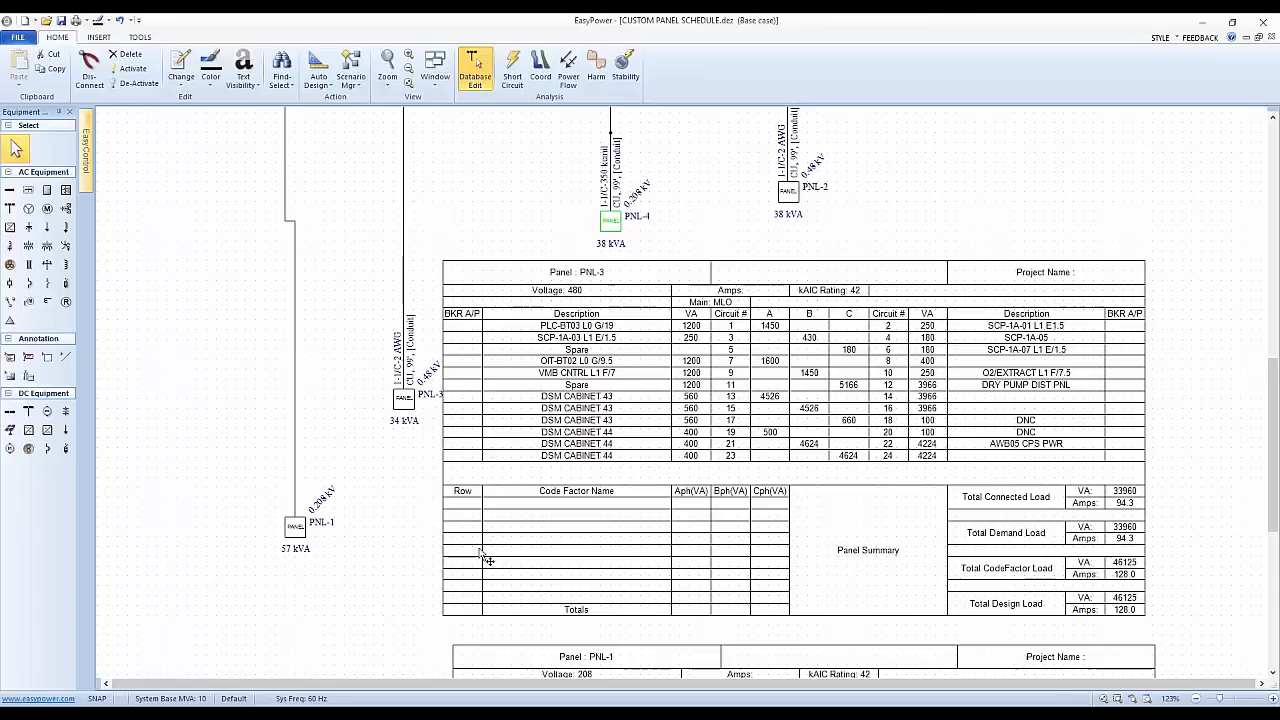
{"action": "left_click", "coordinate": [406, 398]}
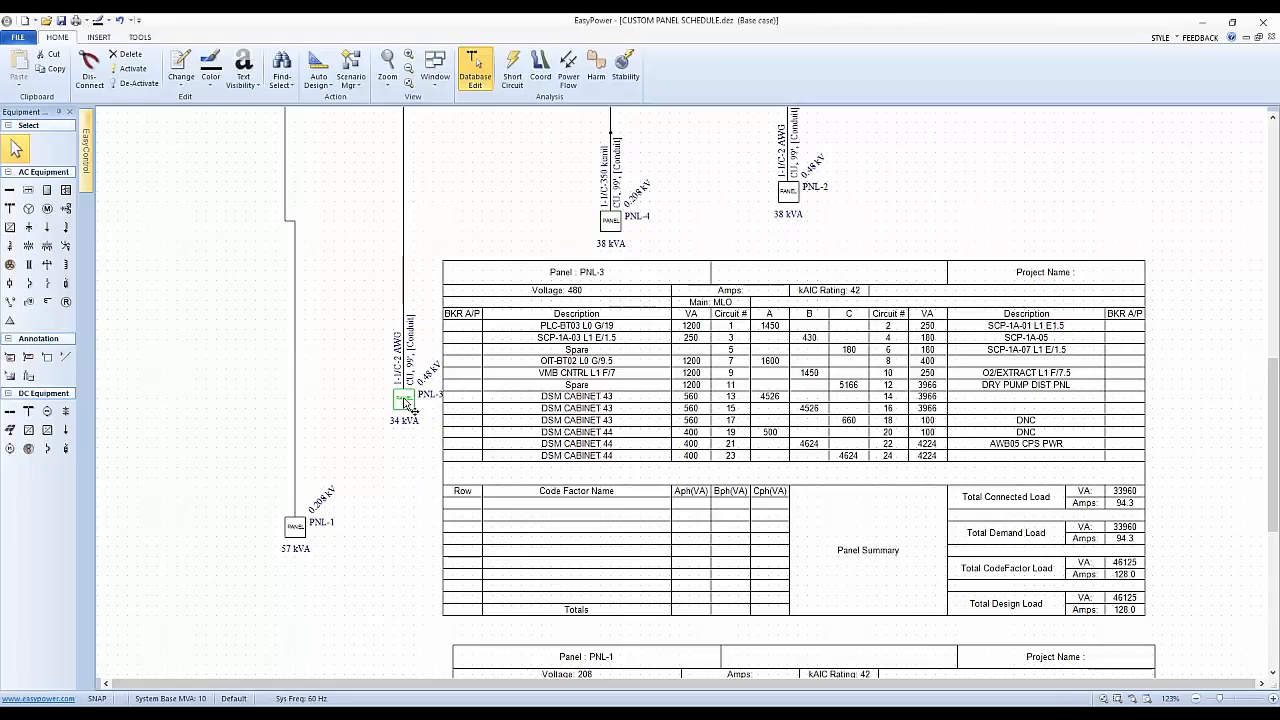
{"action": "left_click", "coordinate": [316, 68]}
{"action": "left_click", "coordinate": [316, 68]}
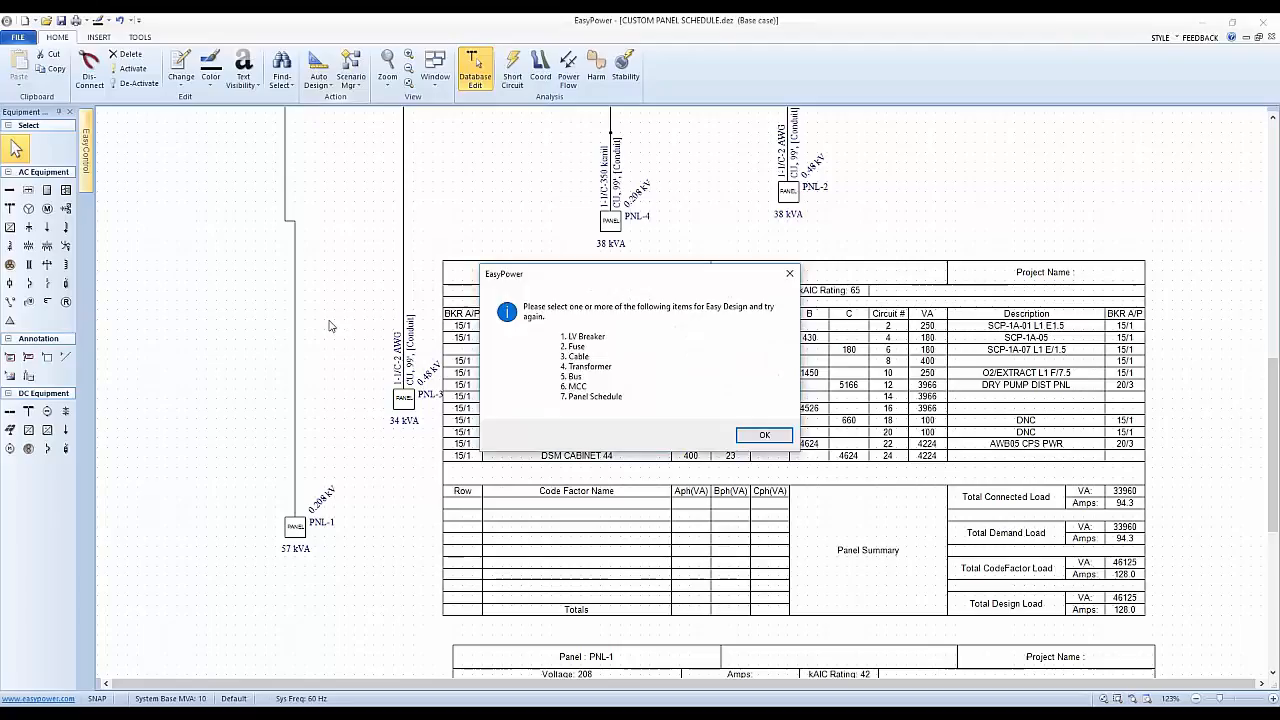
{"action": "left_click", "coordinate": [762, 434]}
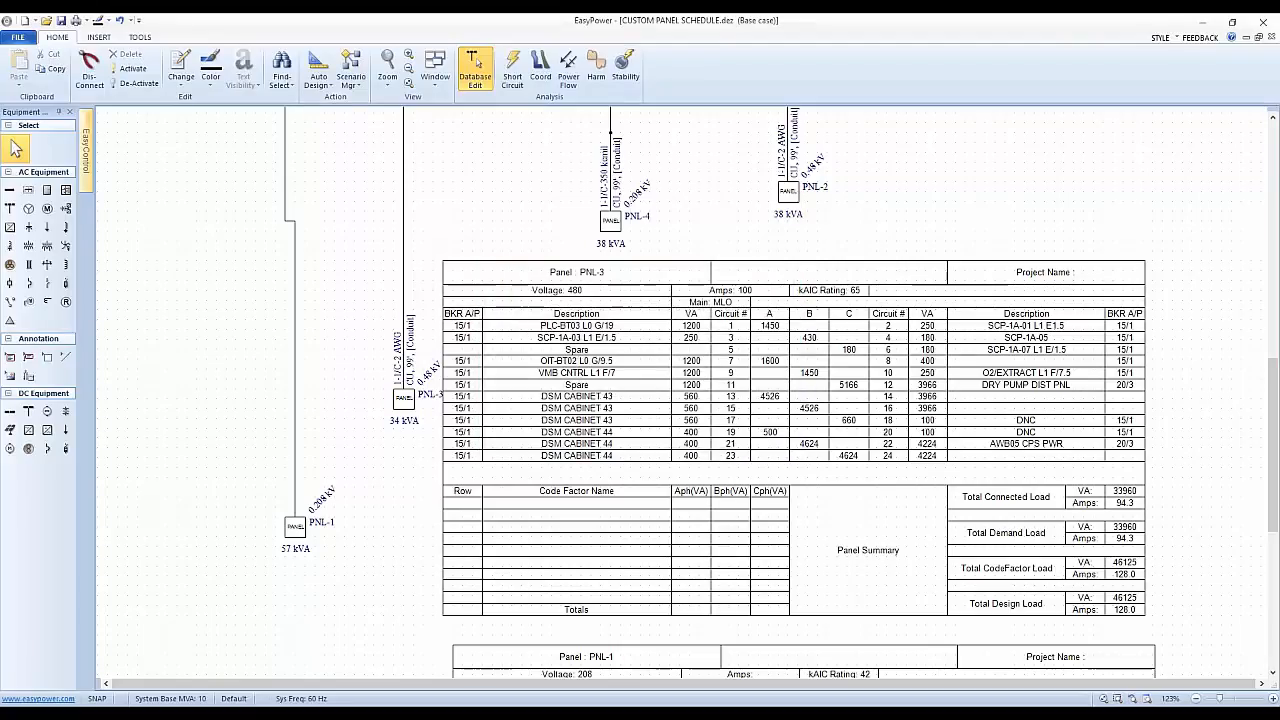
Step: Run Auto Design on panel PNL-1 and bring the top of its schedule into view
{"action": "left_click", "coordinate": [298, 530]}
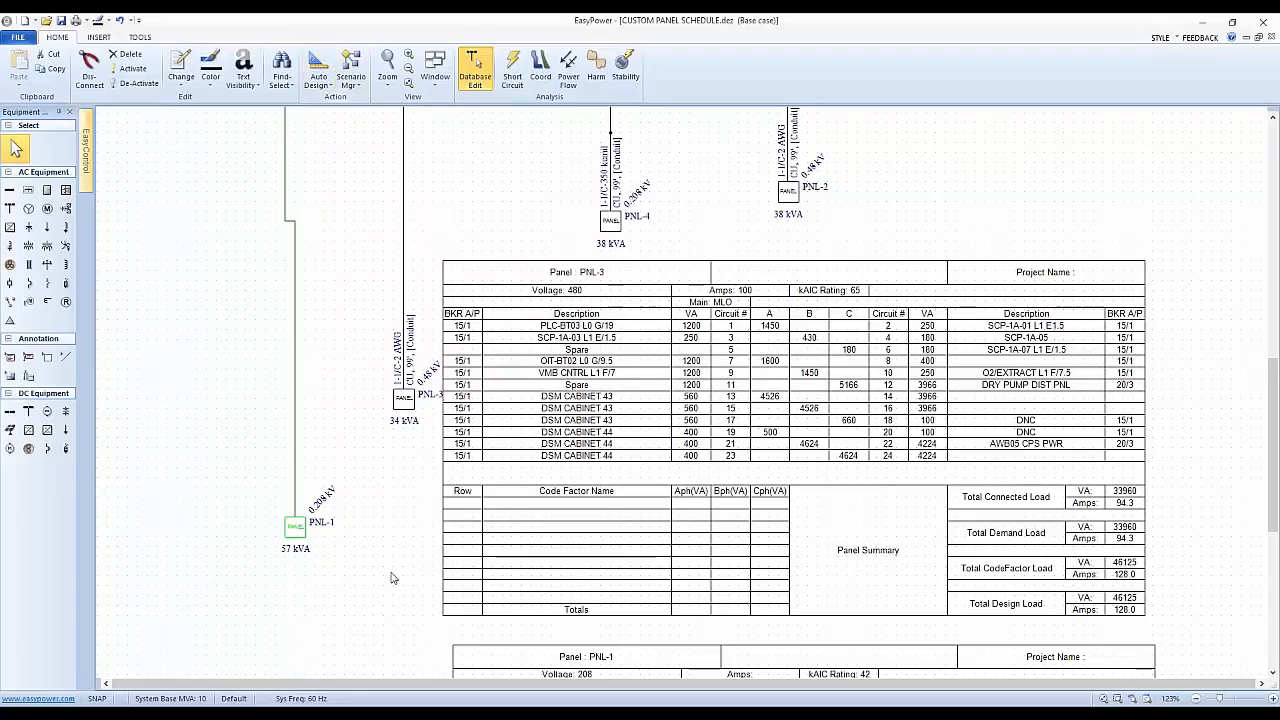
{"action": "double_click", "coordinate": [297, 528]}
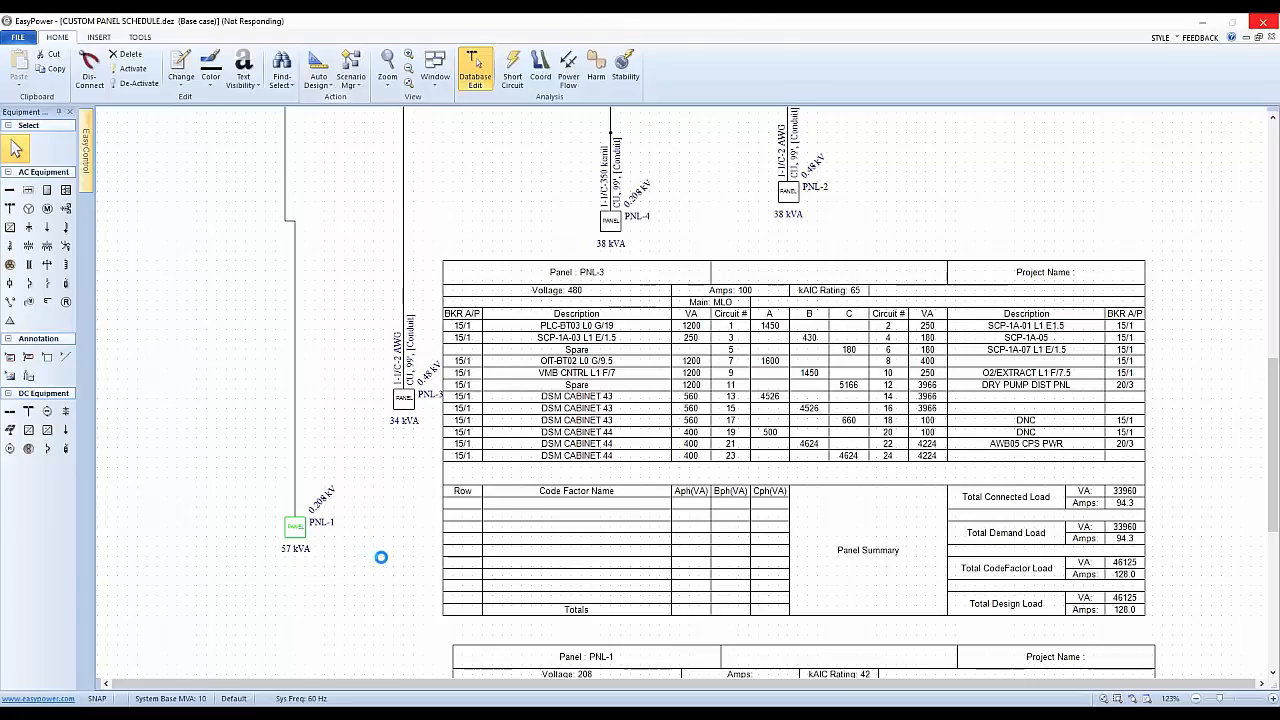
{"action": "mouse_move", "coordinate": [385, 563]}
{"action": "left_mouse_down"}
{"action": "mouse_move", "coordinate": [412, 390]}
{"action": "mouse_move", "coordinate": [358, 353]}
{"action": "mouse_move", "coordinate": [386, 514]}
{"action": "left_mouse_up"}
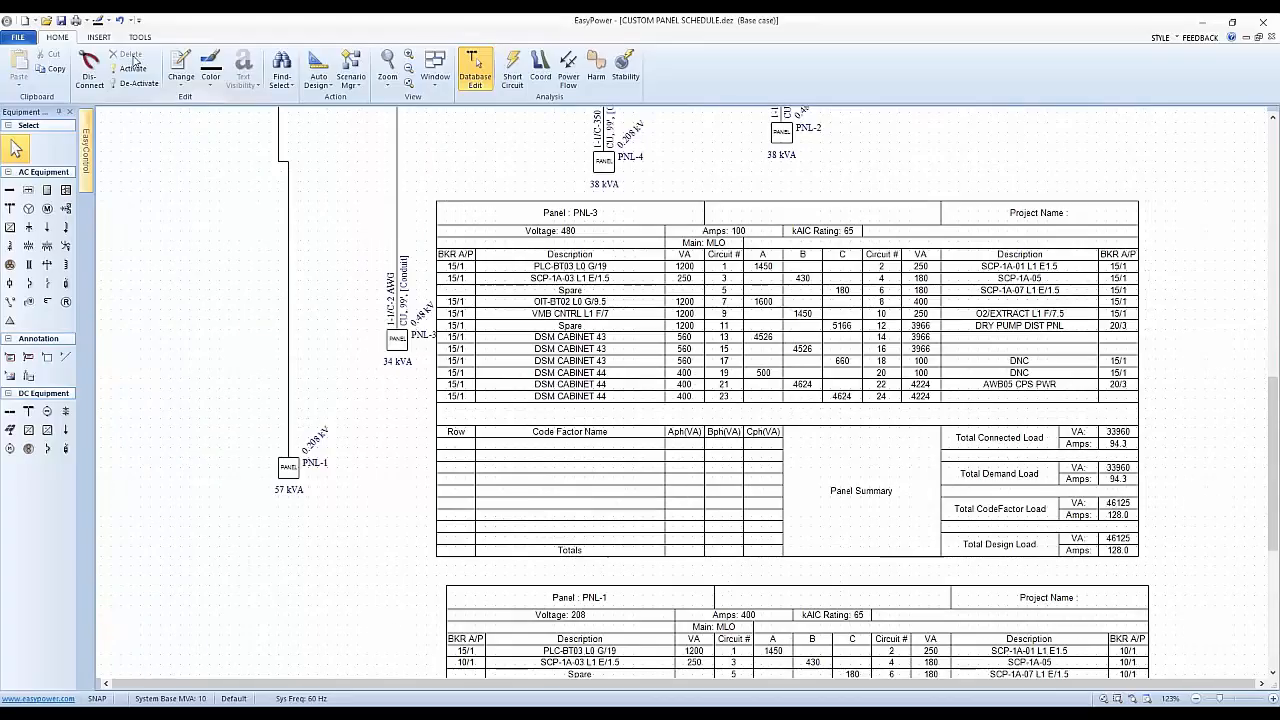
Step: Open the database file properties and enable a specified template for the Panel Schedule type
{"action": "left_click", "coordinate": [18, 38]}
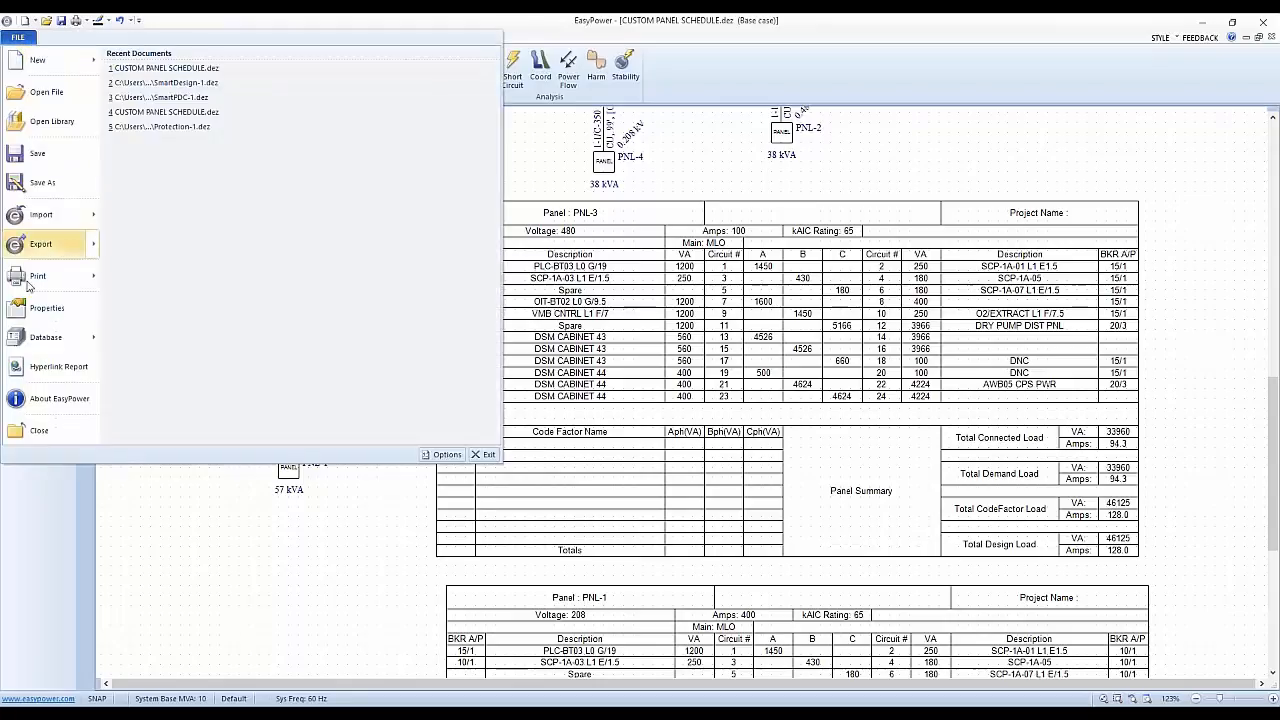
{"action": "left_click", "coordinate": [29, 312]}
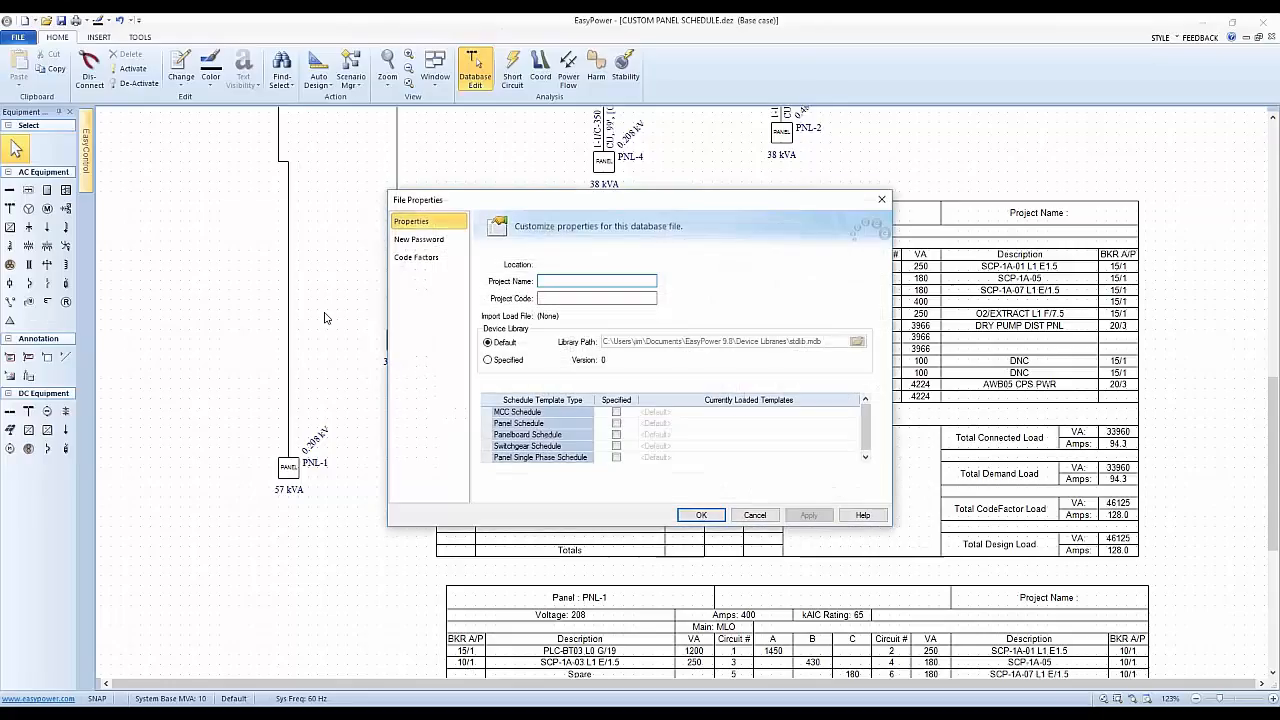
{"action": "left_click_drag", "start_coordinate": [543, 199], "coordinate": [388, 170]}
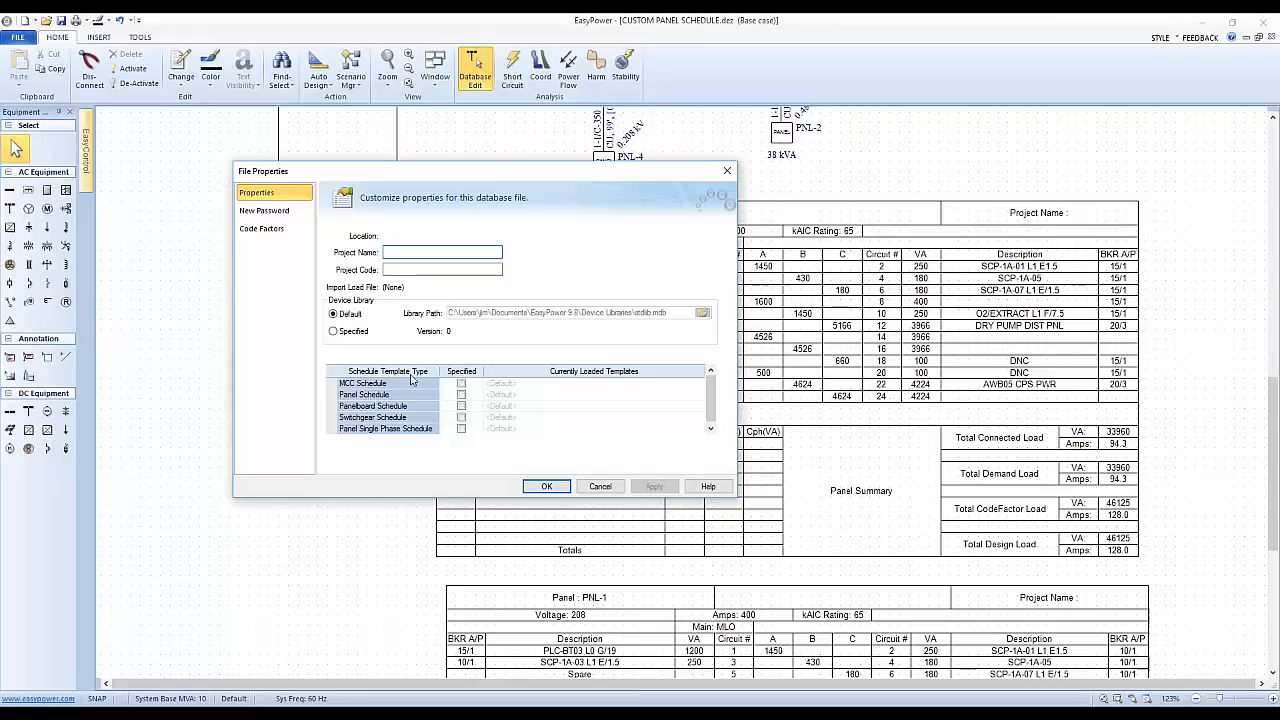
{"action": "left_click", "coordinate": [350, 398]}
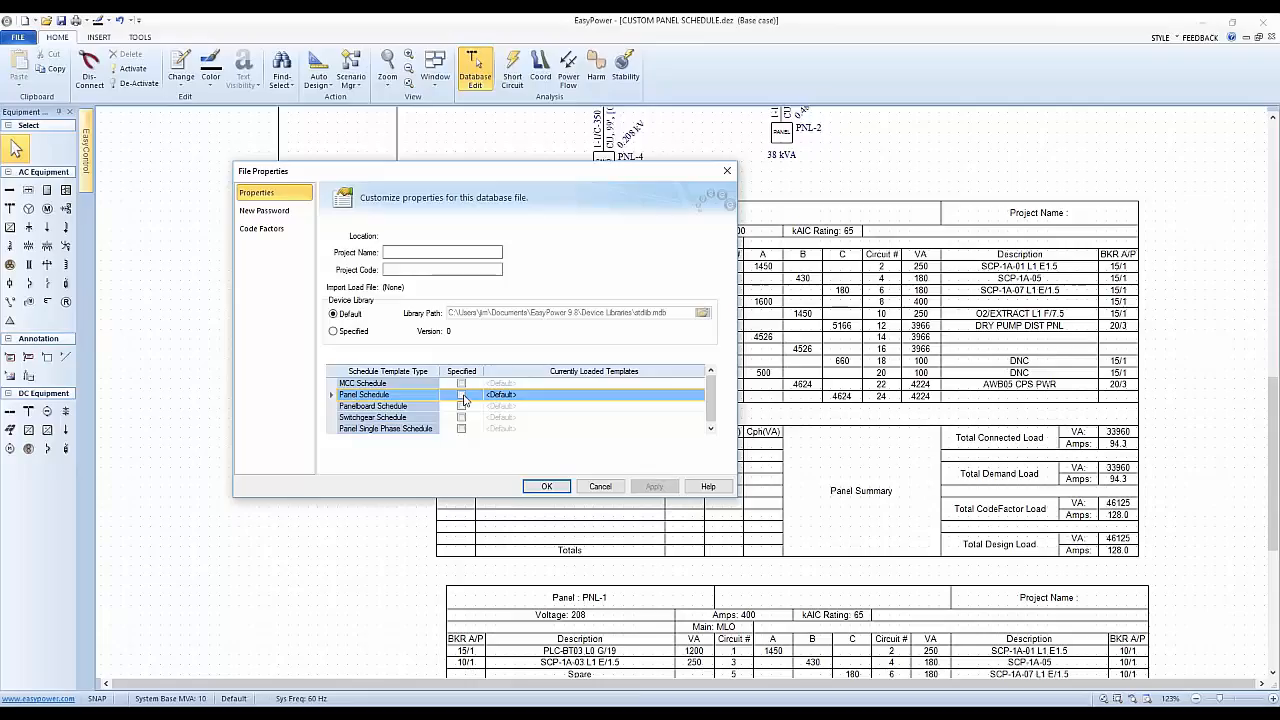
{"action": "left_click", "coordinate": [461, 395]}
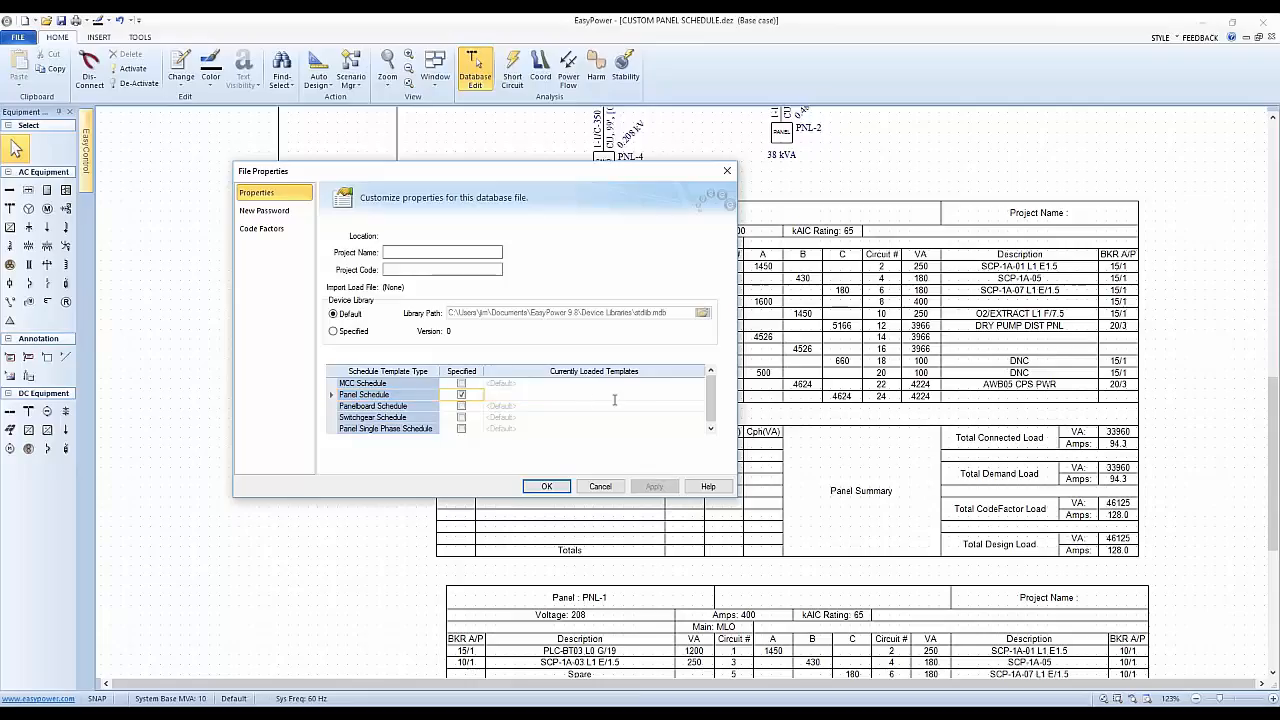
Step: Load the name-prefixed PanelSchedule.ezpnl from the Templates folder as the panel schedule template and update all existing schedules
{"action": "left_click", "coordinate": [699, 395]}
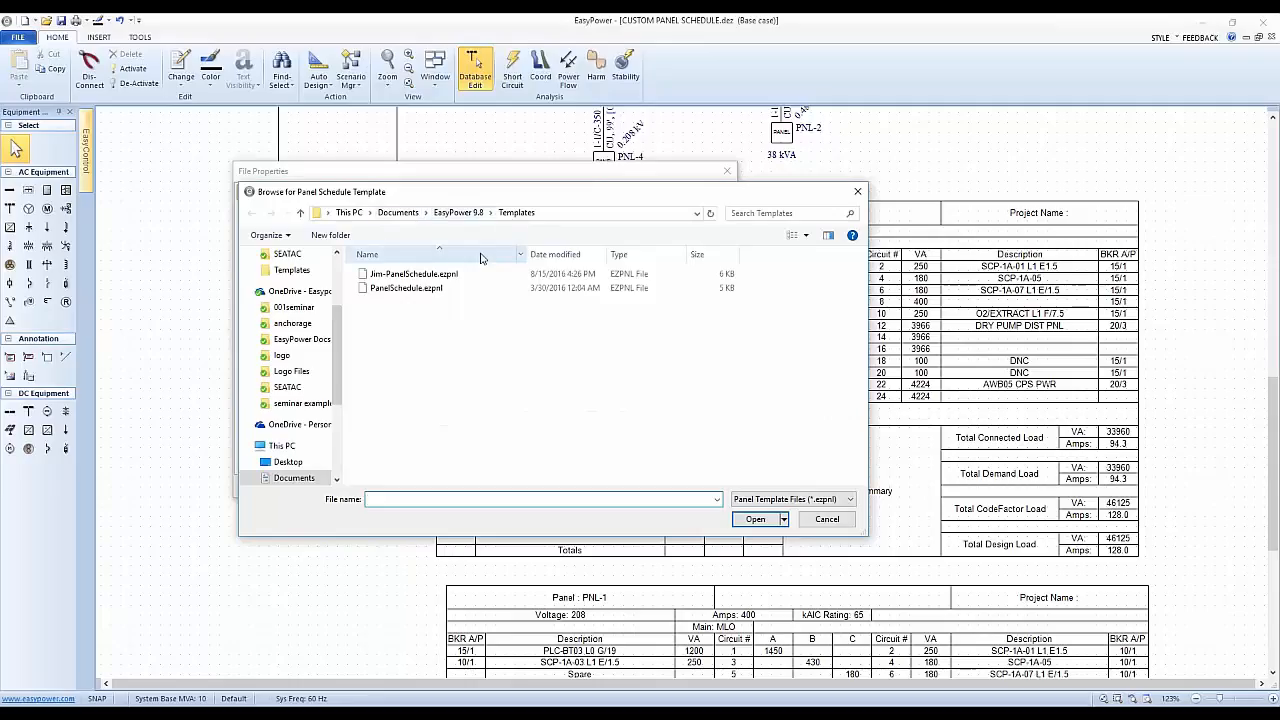
{"action": "left_click", "coordinate": [413, 276]}
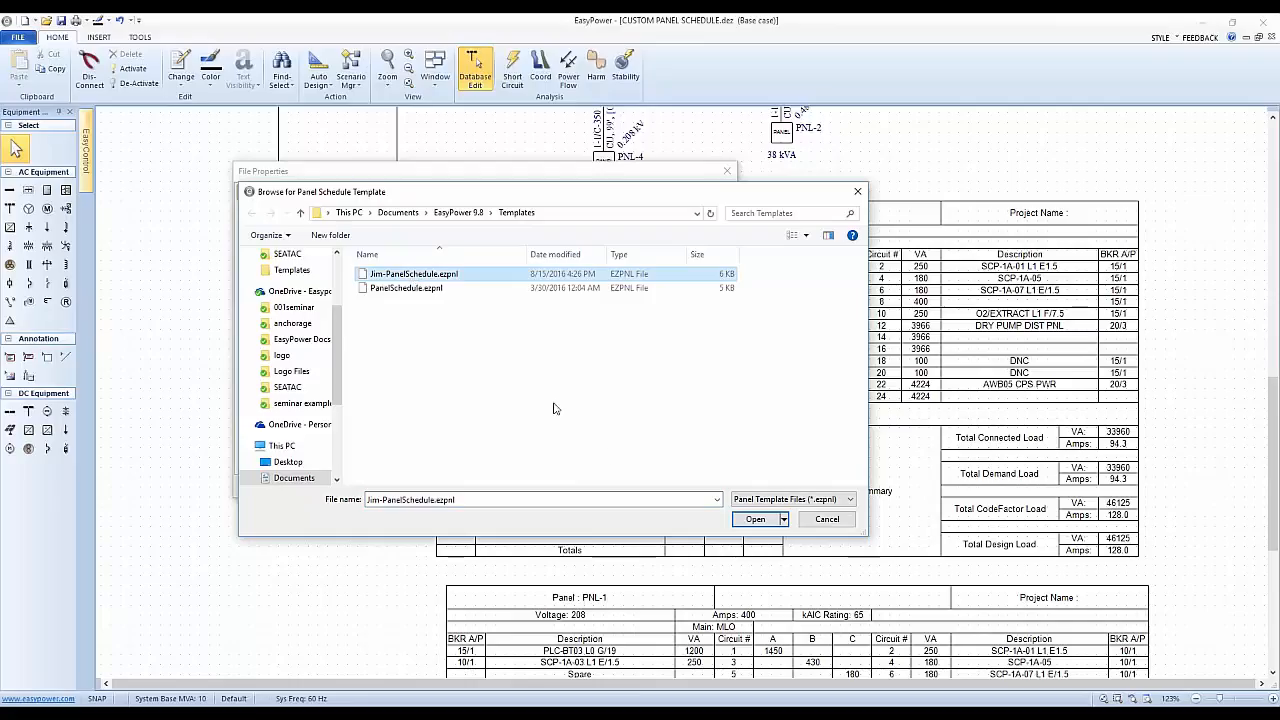
{"action": "left_click", "coordinate": [756, 519]}
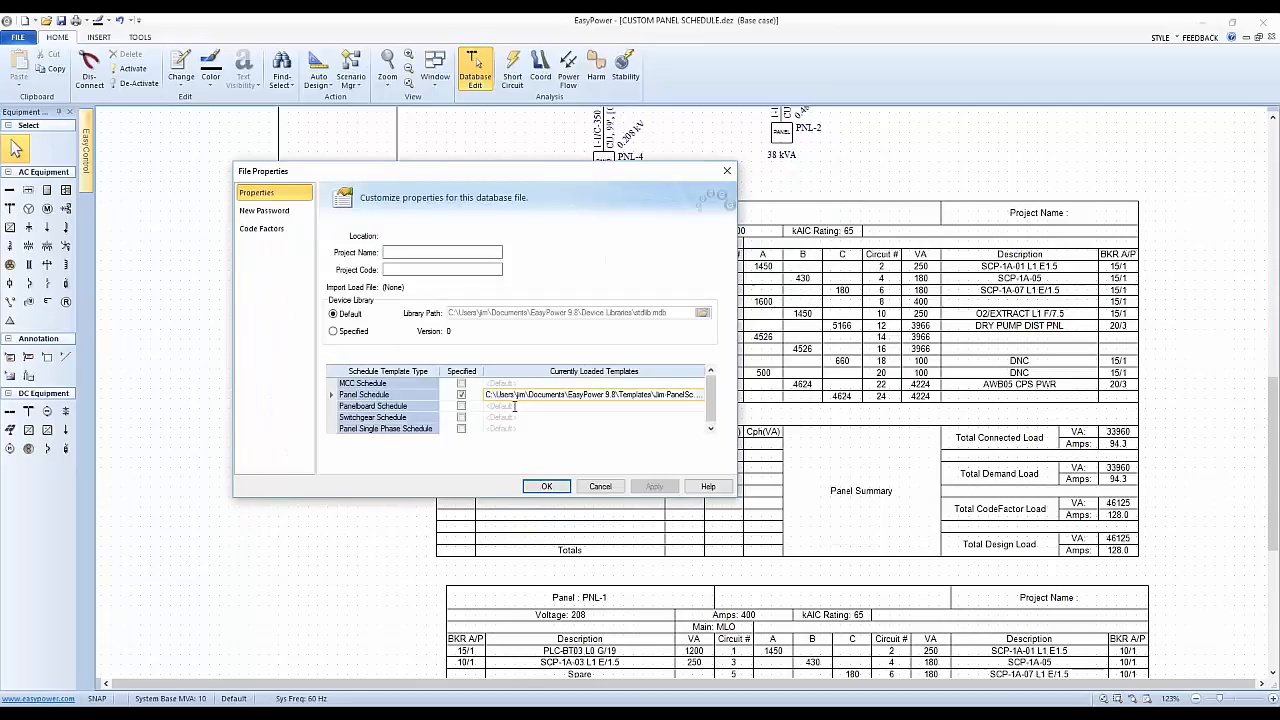
{"action": "left_click", "coordinate": [537, 487]}
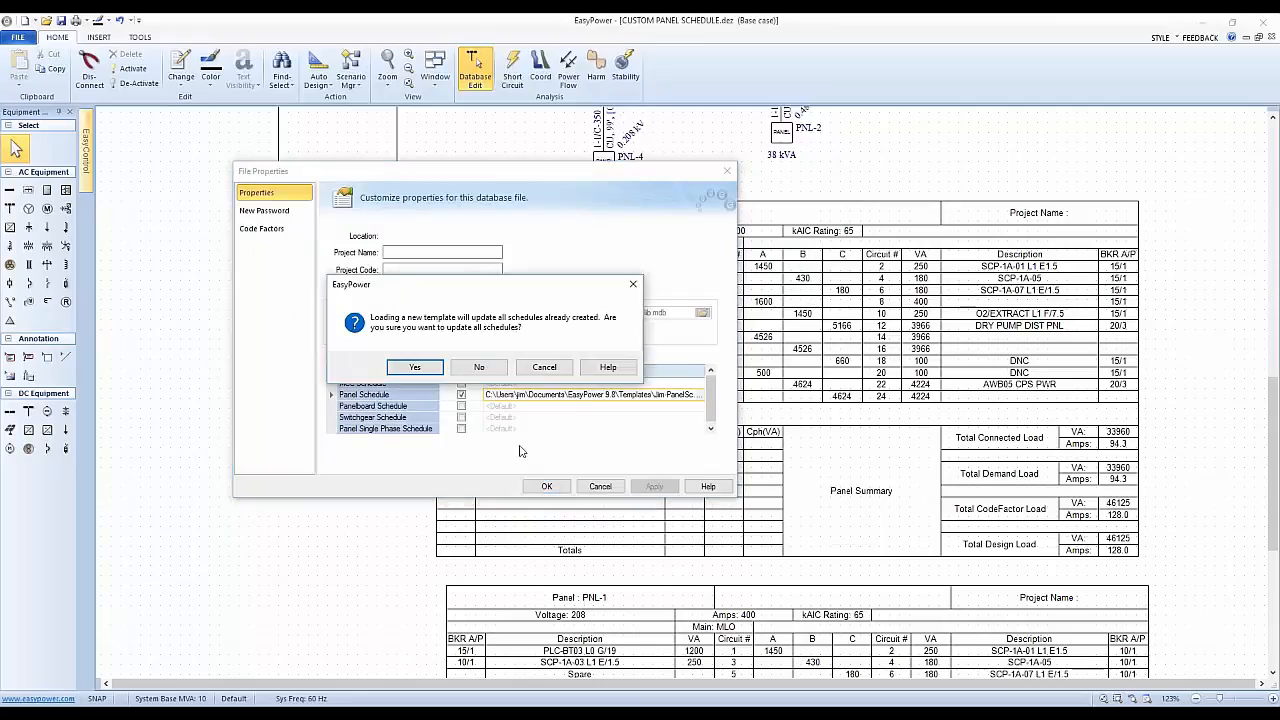
{"action": "left_click", "coordinate": [413, 368]}
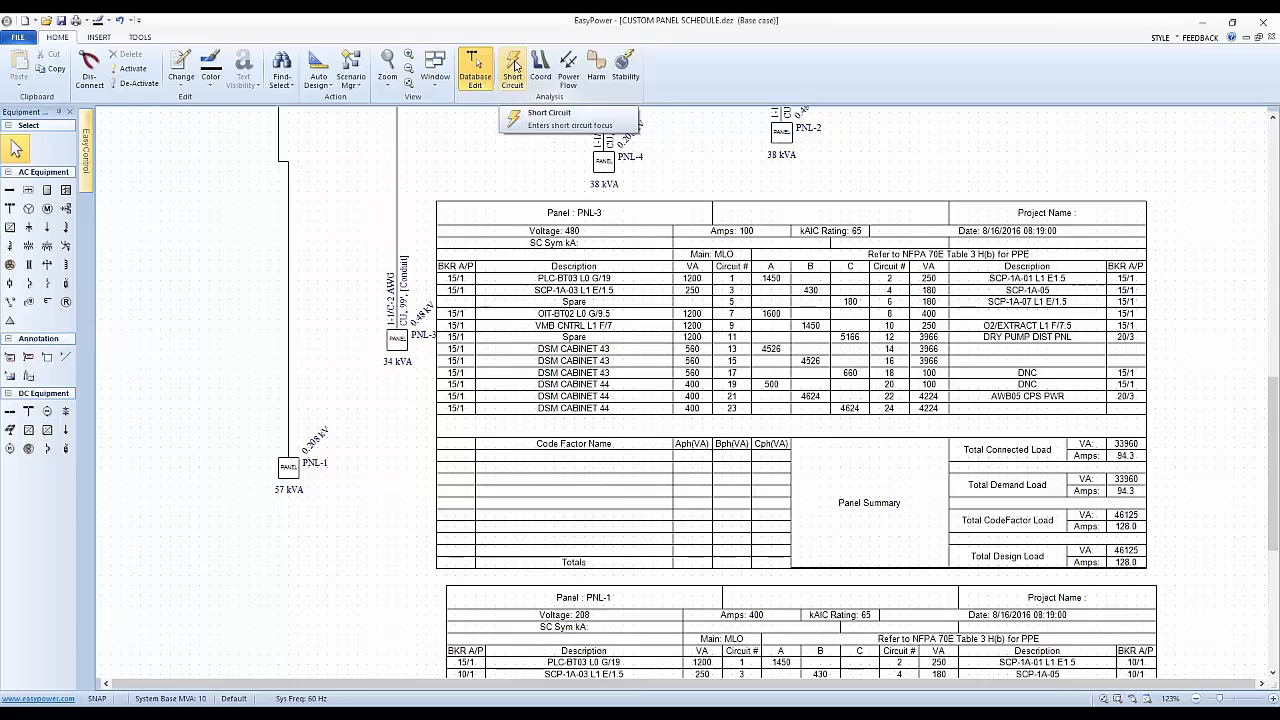
Step: Enter short circuit focus and run Fault and Store Sym kA to fill the schedules' short circuit field
{"action": "left_click", "coordinate": [513, 68]}
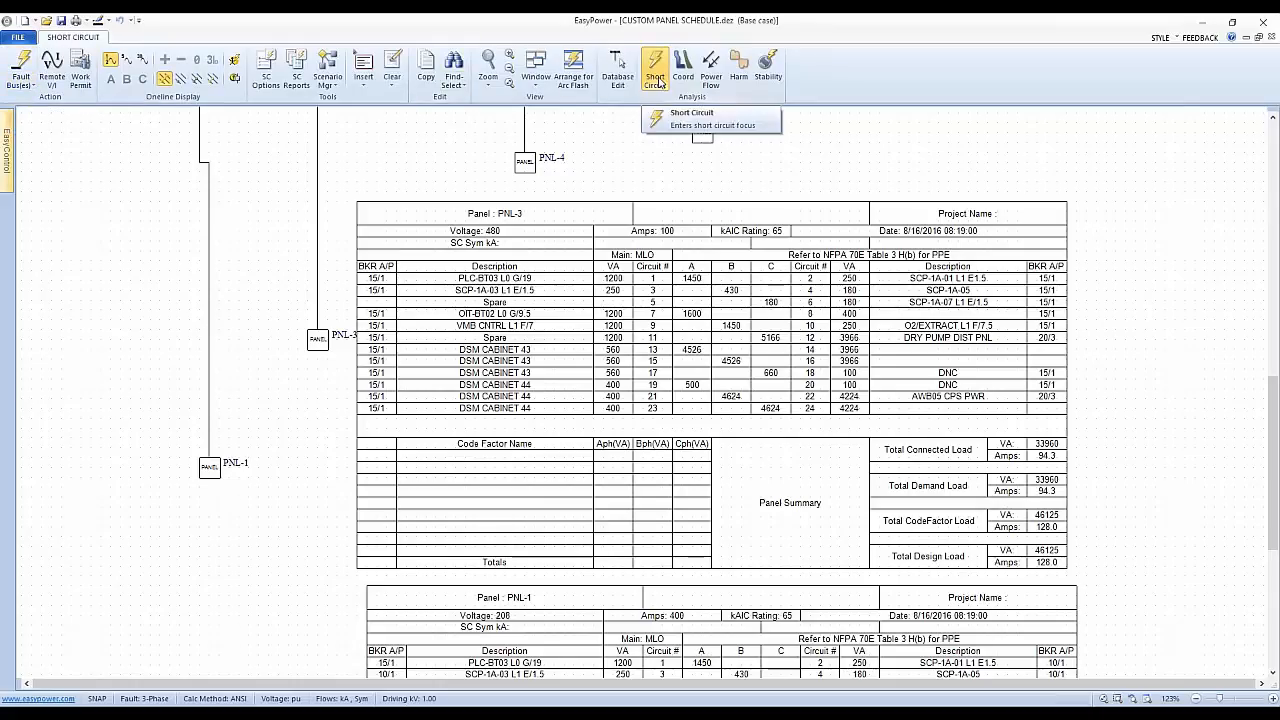
{"action": "left_click", "coordinate": [33, 87]}
{"action": "mouse_move", "coordinate": [45, 131]}
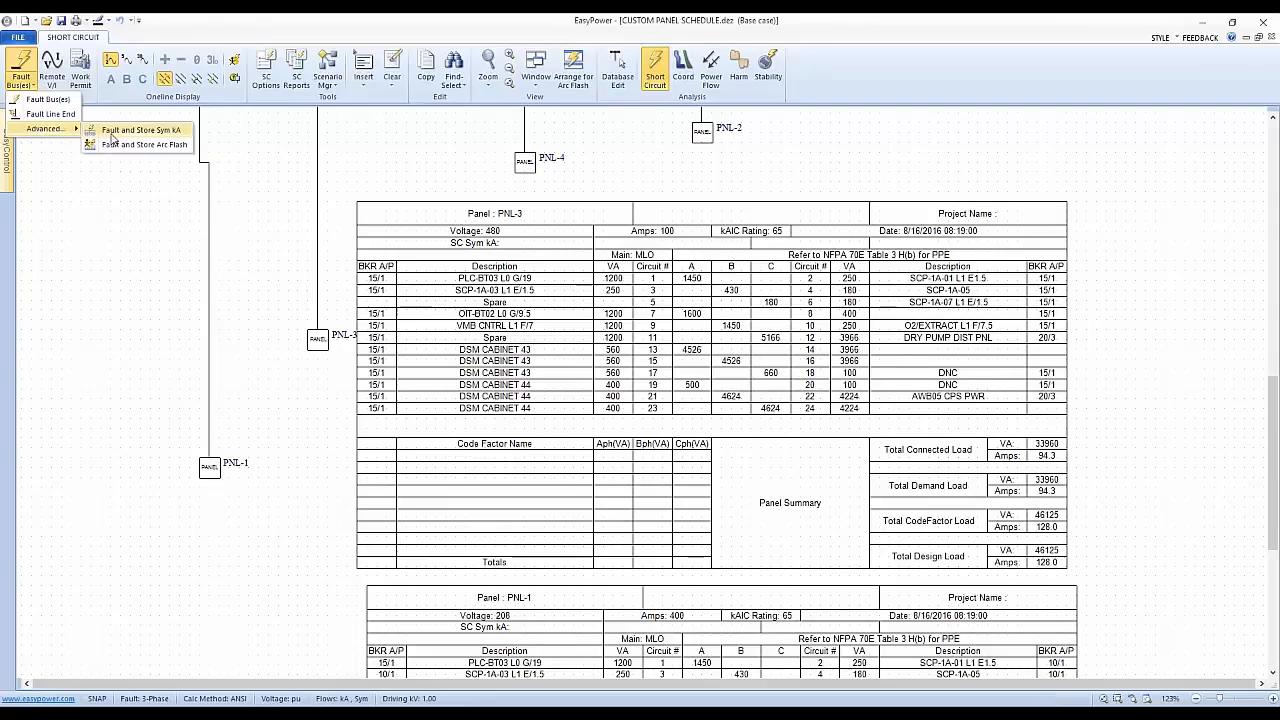
{"action": "left_click", "coordinate": [112, 133]}
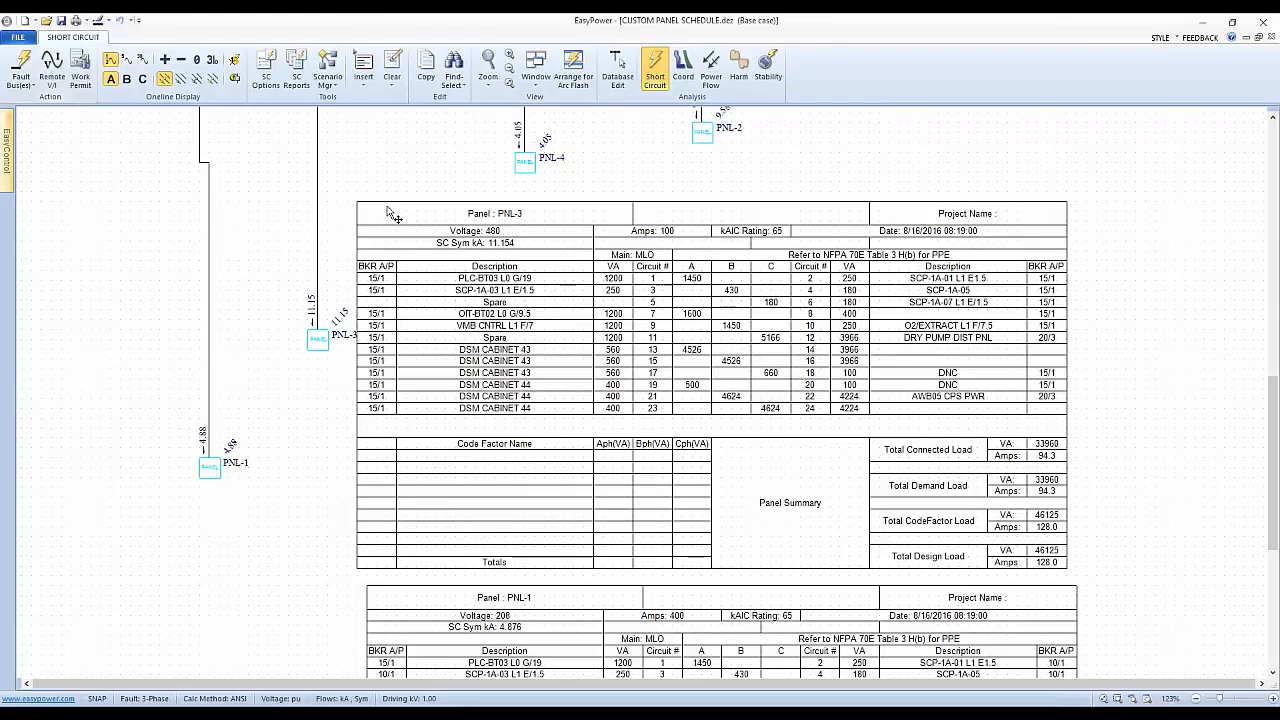
Step: Run Fault and Store Arc Flash and review the arc flash rows in the PNL-3 and PNL-1 schedules
{"action": "left_click", "coordinate": [28, 84]}
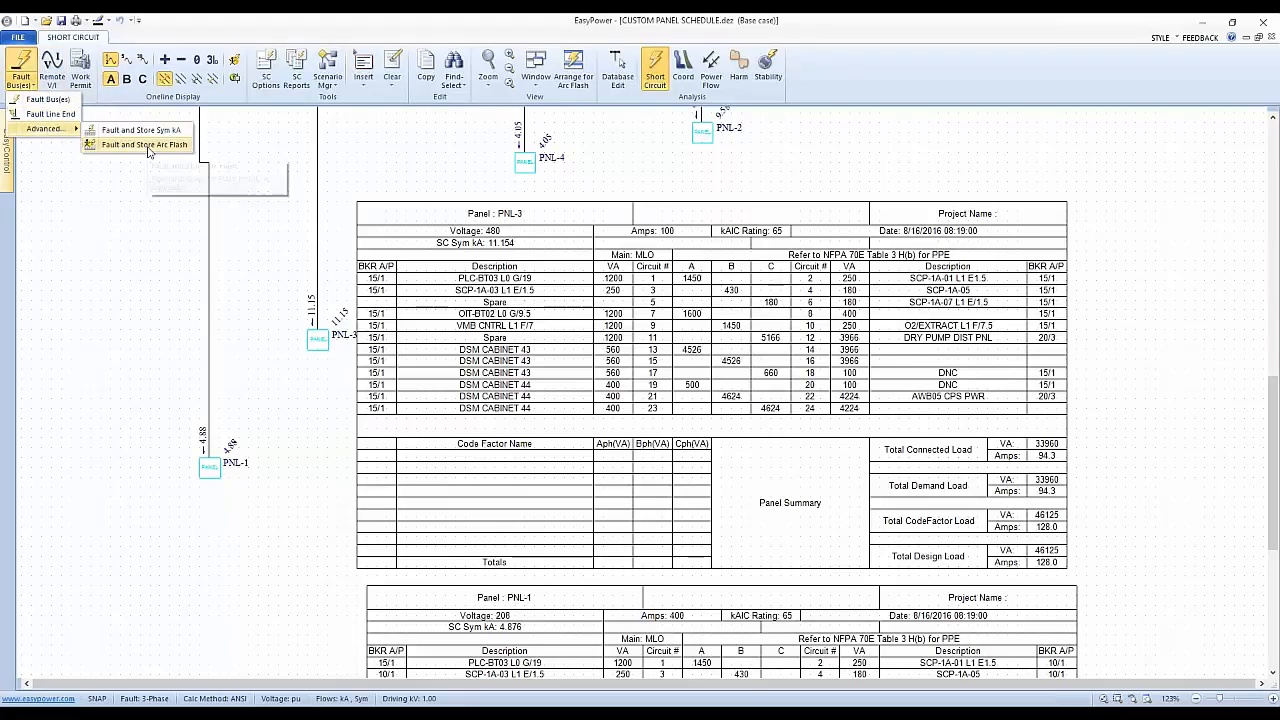
{"action": "left_click", "coordinate": [148, 151]}
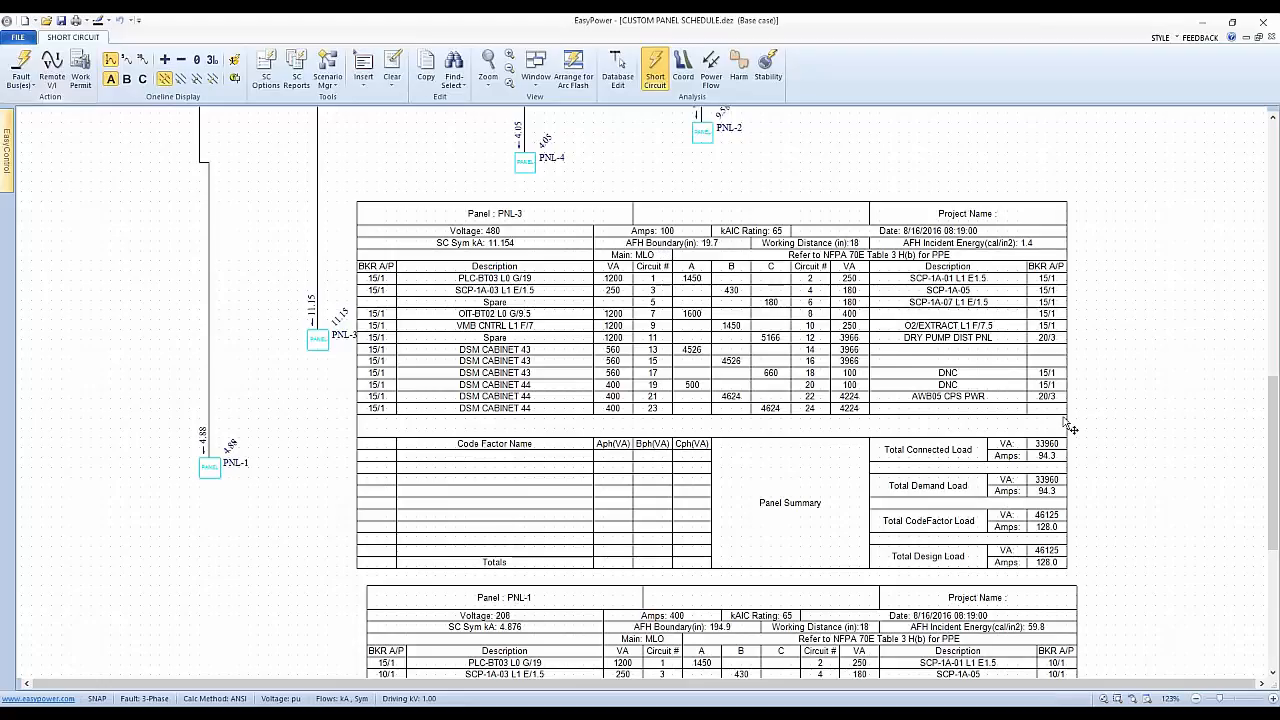
{"action": "left_click_drag", "start_coordinate": [1274, 409], "coordinate": [1273, 481]}
{"action": "scroll", "coordinate": [1141, 497], "scroll_direction": "down", "scroll_amount": 1}
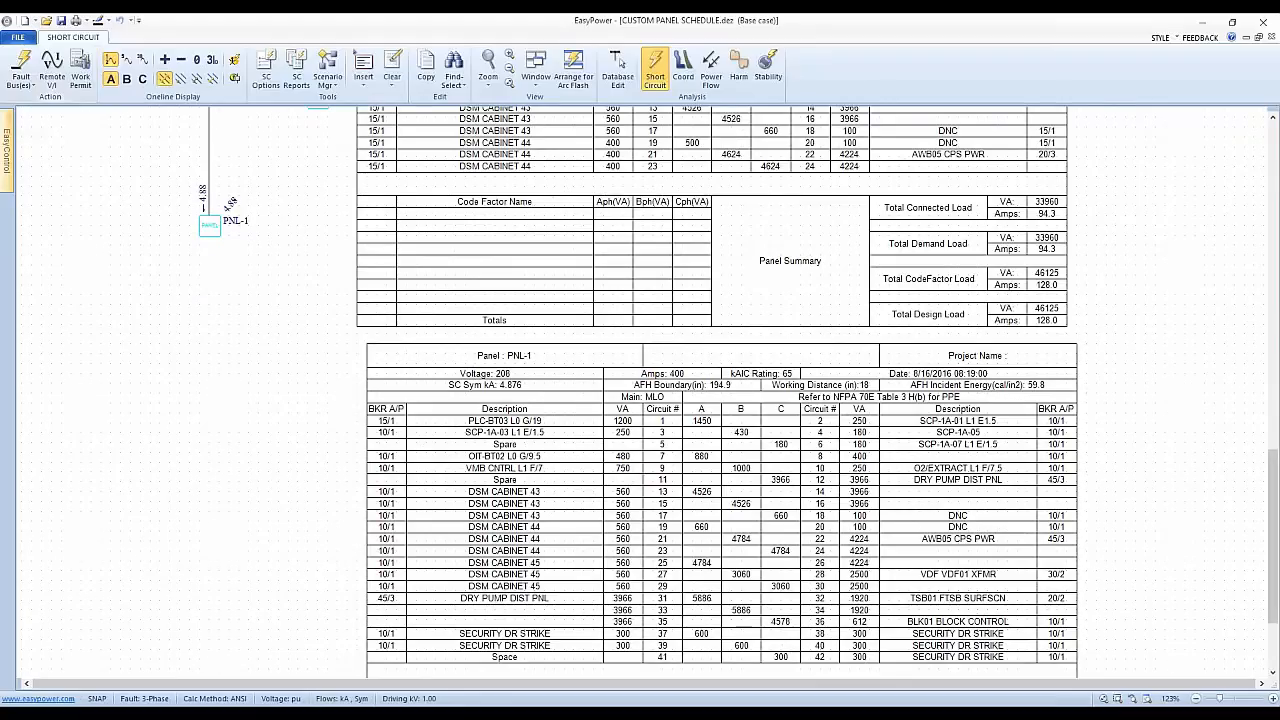
{"action": "scroll", "coordinate": [1274, 496], "scroll_direction": "down", "scroll_amount": 3}
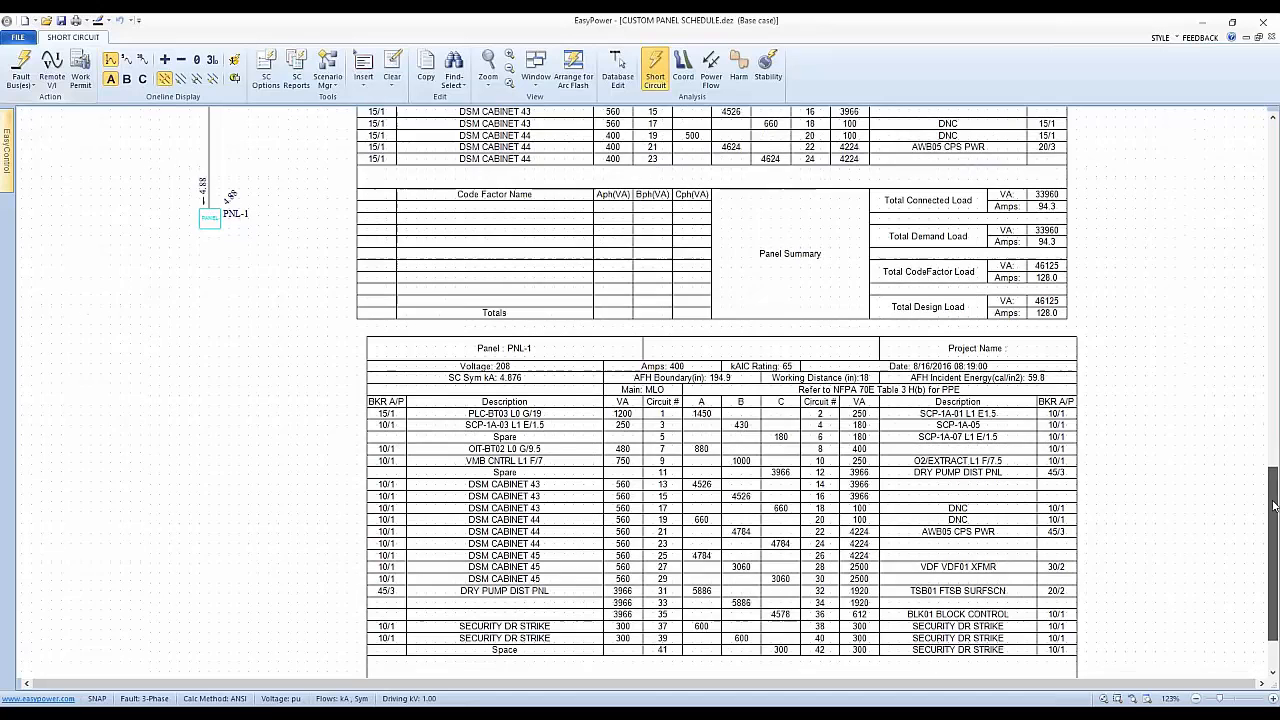
{"action": "left_click_drag", "start_coordinate": [1269, 473], "coordinate": [1269, 364]}
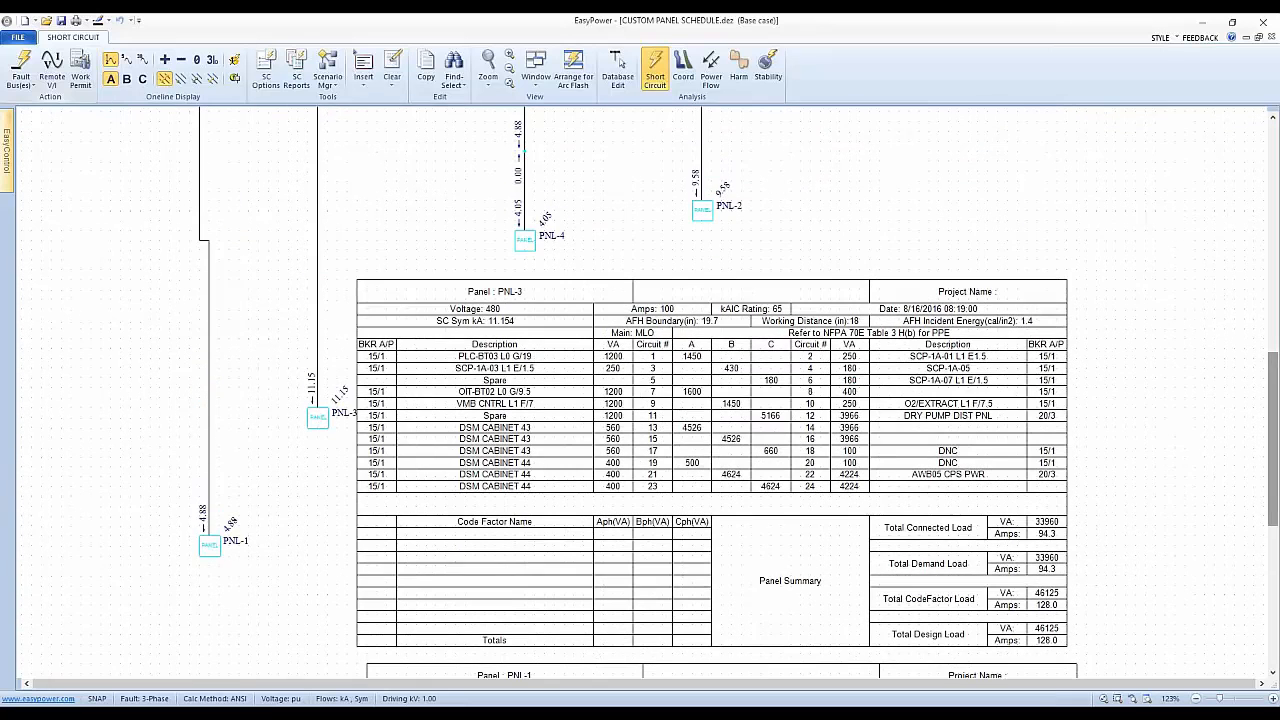
Step: Enter a nickname as the project name, return Panel Schedule to its default template in the file properties, and update all schedules
{"action": "left_click", "coordinate": [18, 42]}
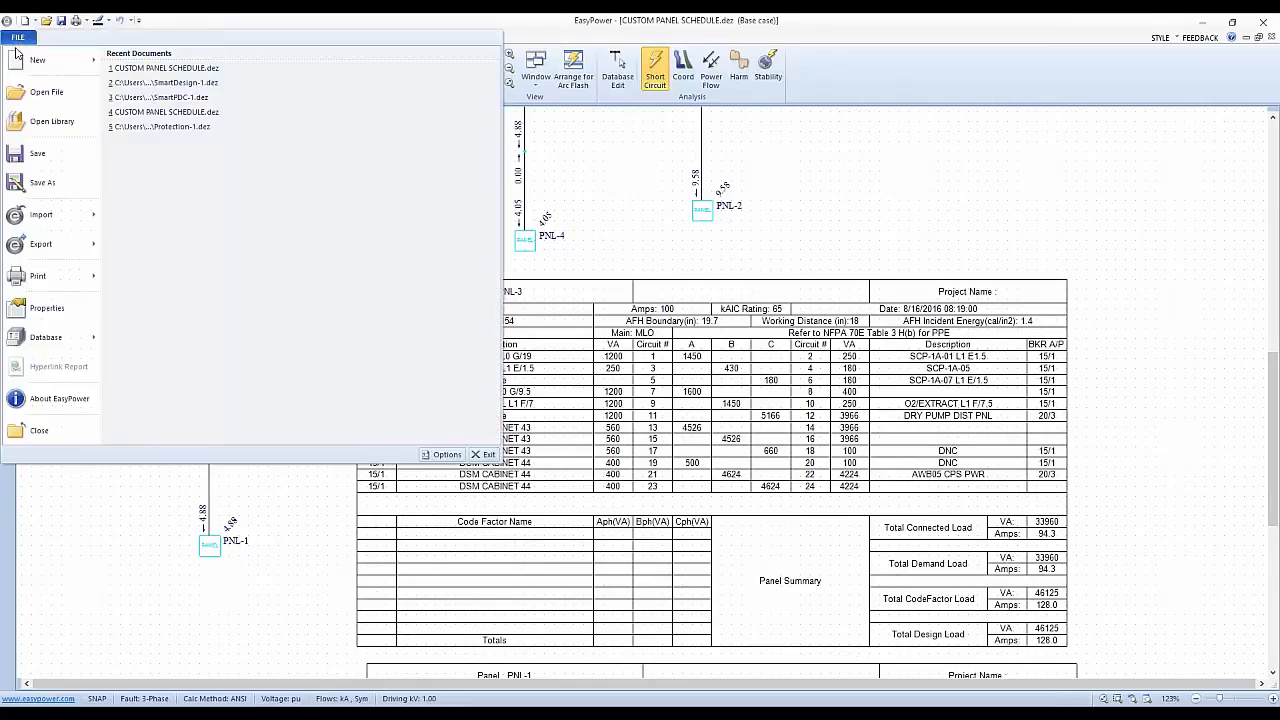
{"action": "left_click", "coordinate": [27, 312]}
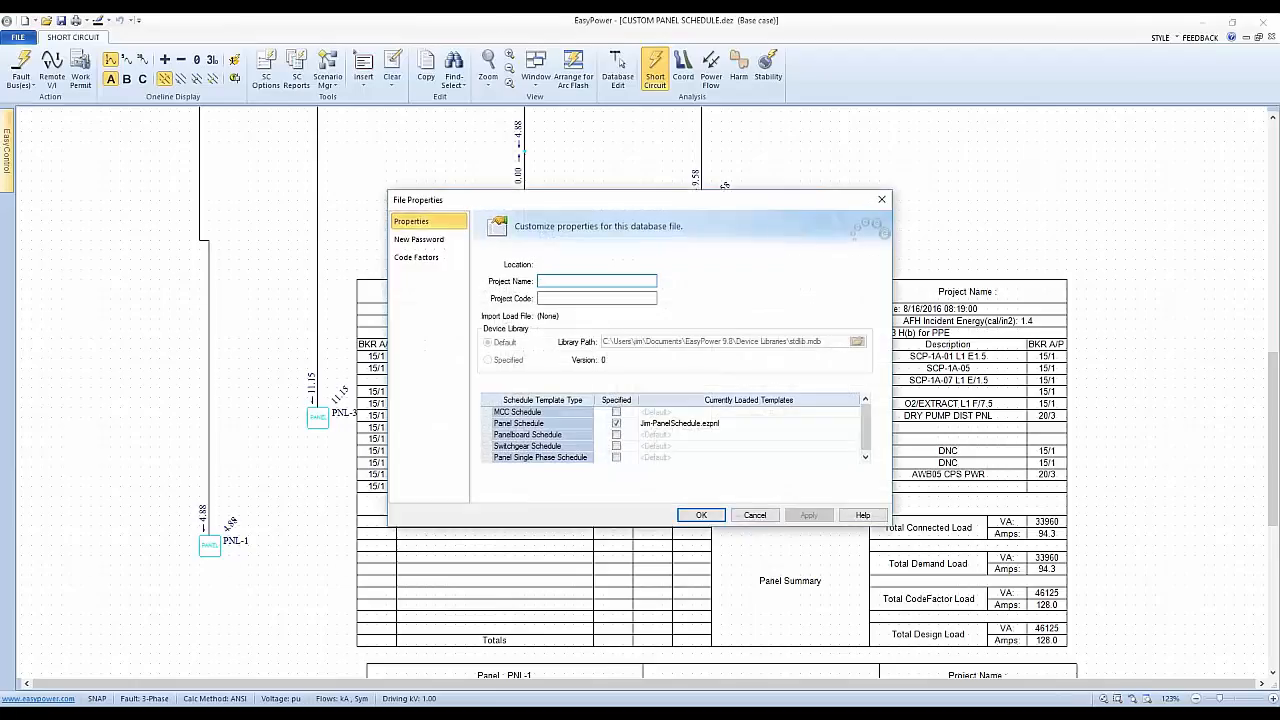
{"action": "type", "text": "jimbo"}
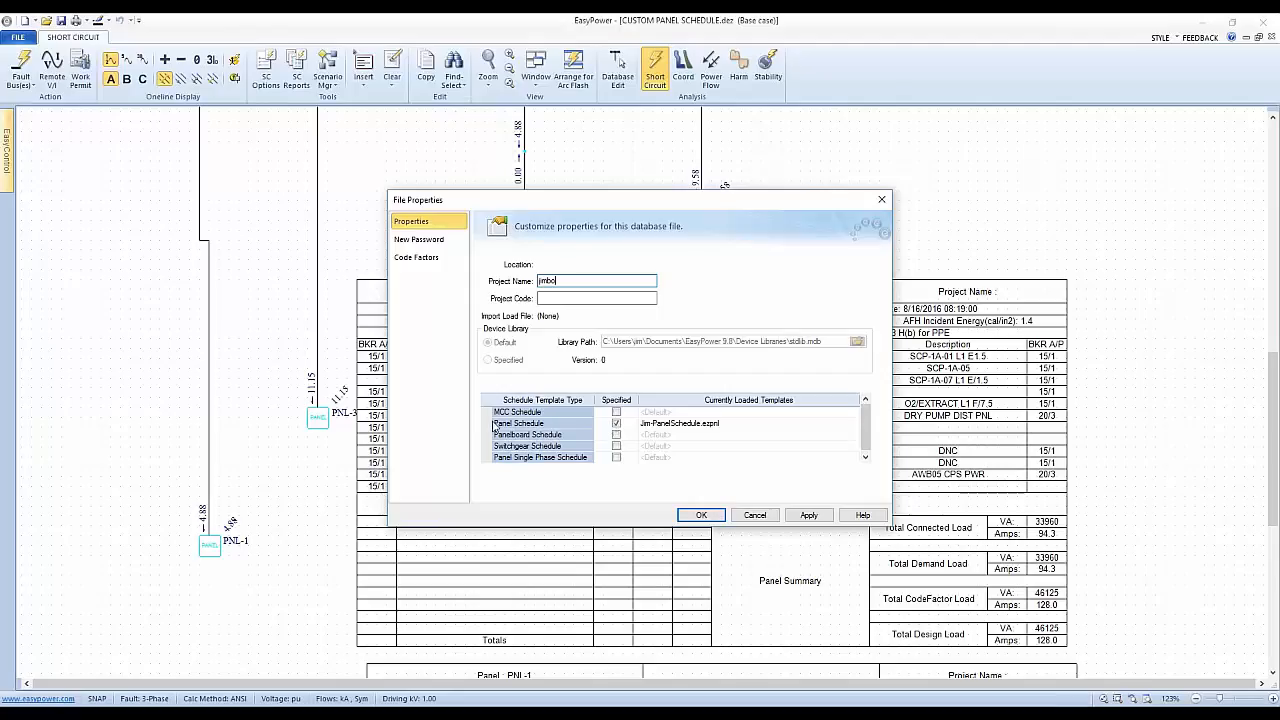
{"action": "left_click", "coordinate": [615, 425]}
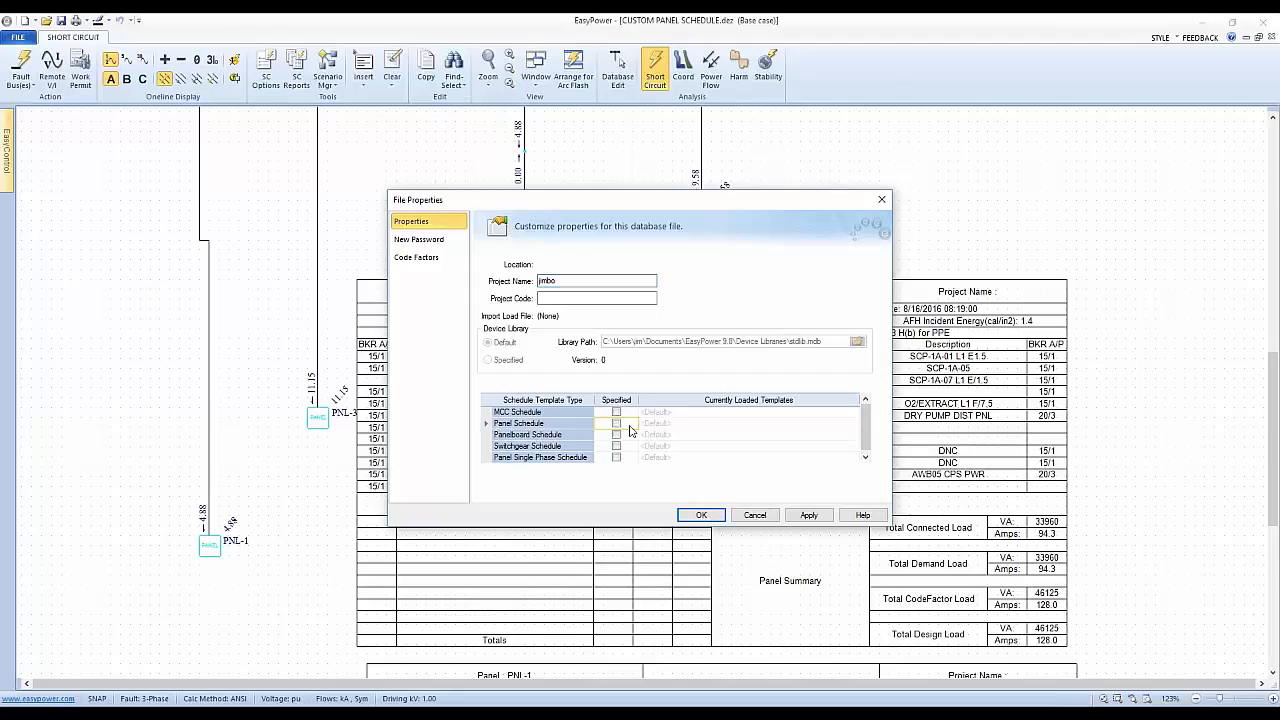
{"action": "left_click", "coordinate": [701, 516]}
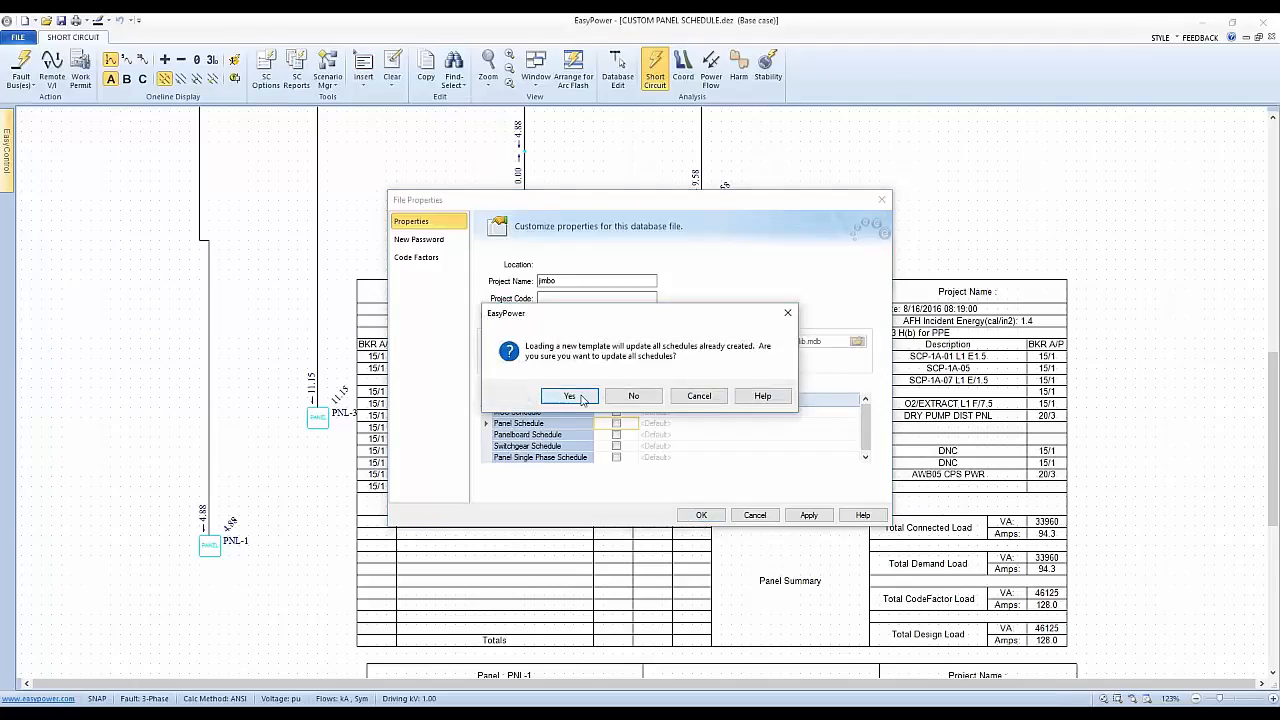
{"action": "left_click", "coordinate": [583, 397]}
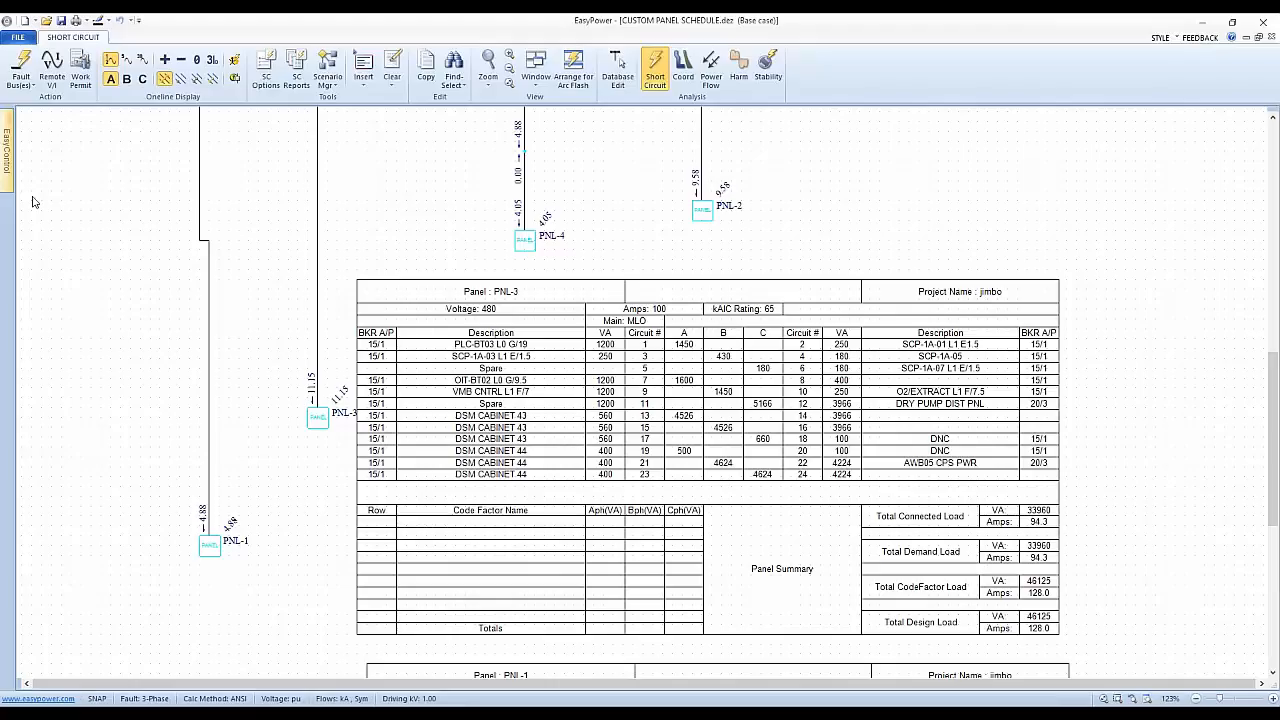
Step: Specify the customized name-prefixed PanelSchedule.ezpnl as the Panel Schedule template in the file properties and update all existing schedules
{"action": "left_click", "coordinate": [19, 37]}
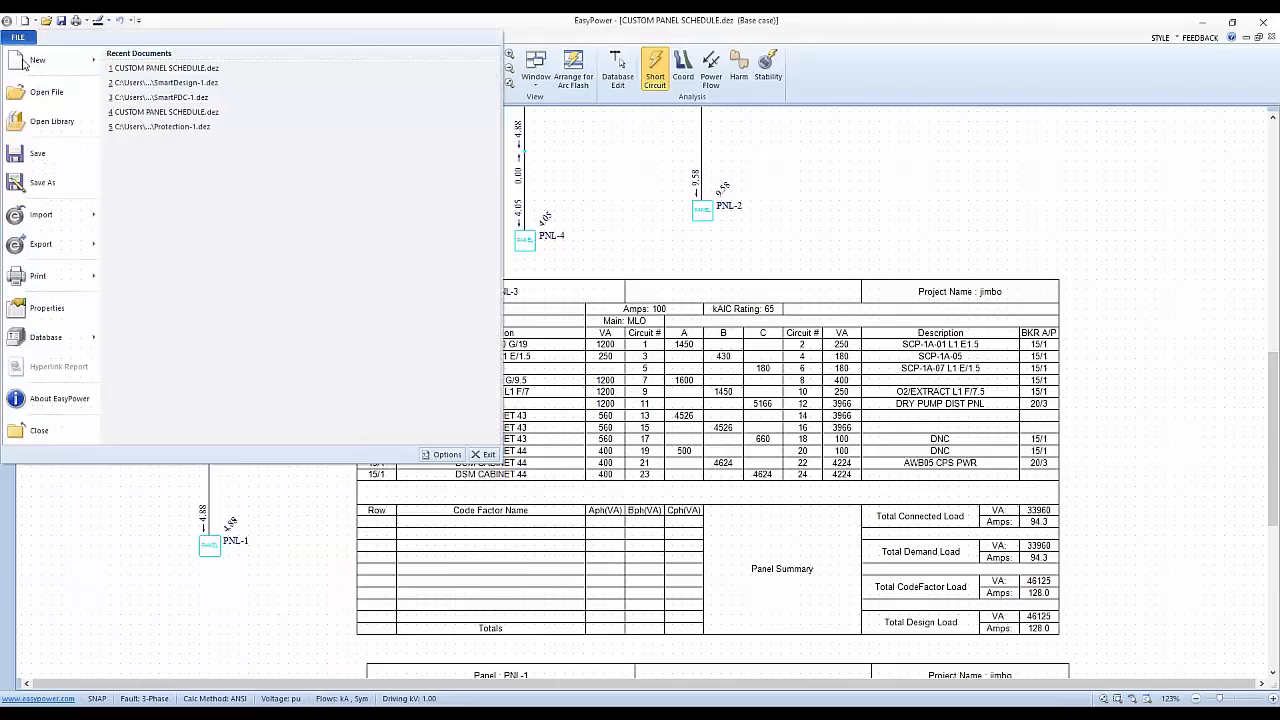
{"action": "left_click", "coordinate": [33, 312]}
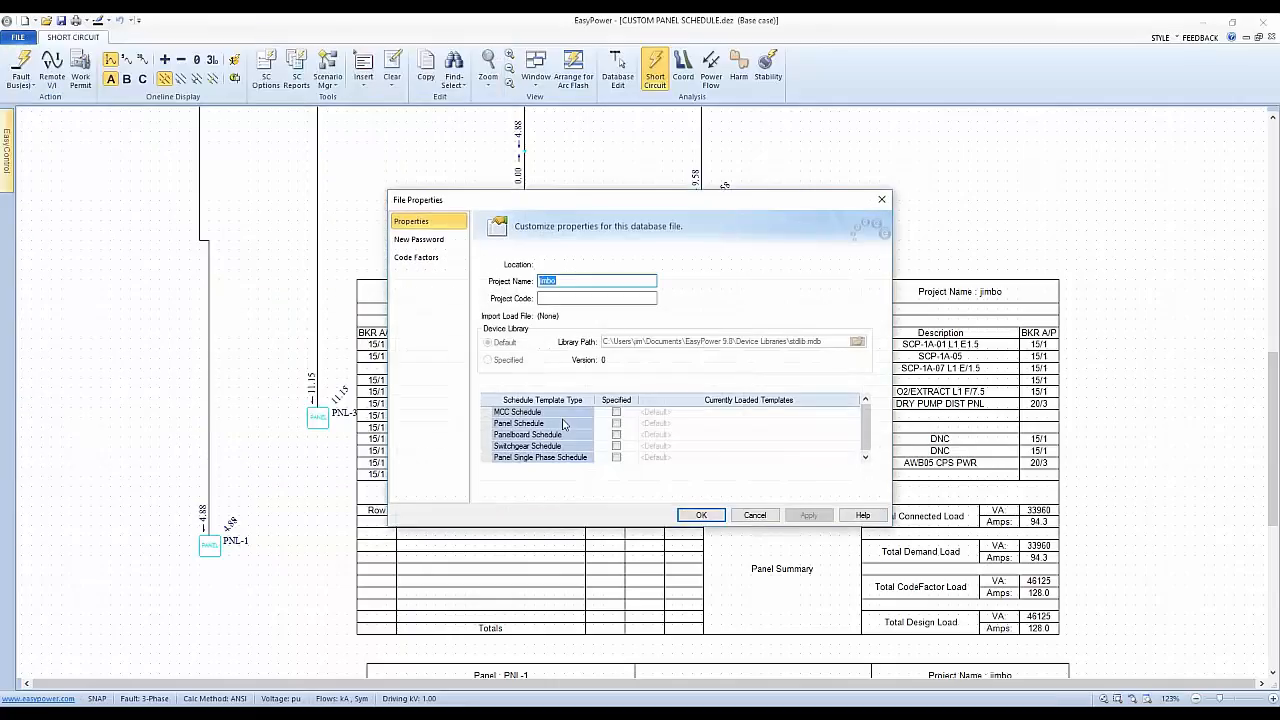
{"action": "left_click", "coordinate": [491, 425]}
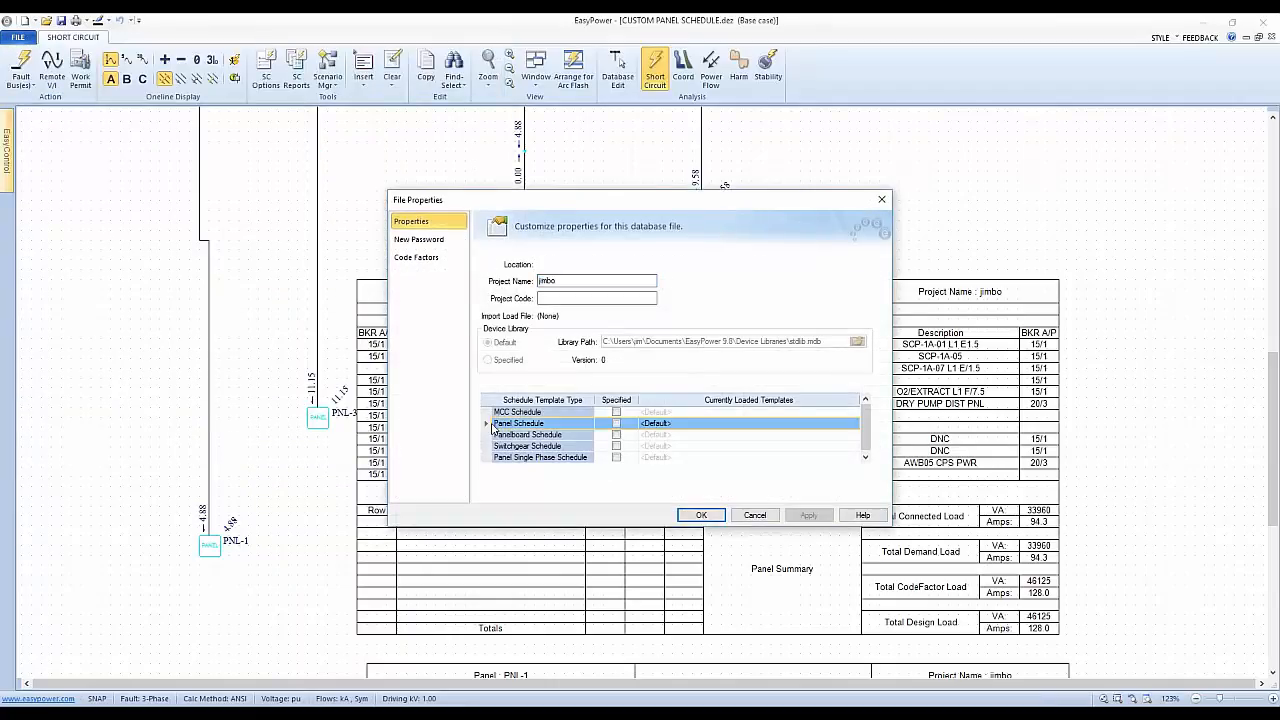
{"action": "left_click", "coordinate": [616, 424]}
{"action": "left_click", "coordinate": [854, 421]}
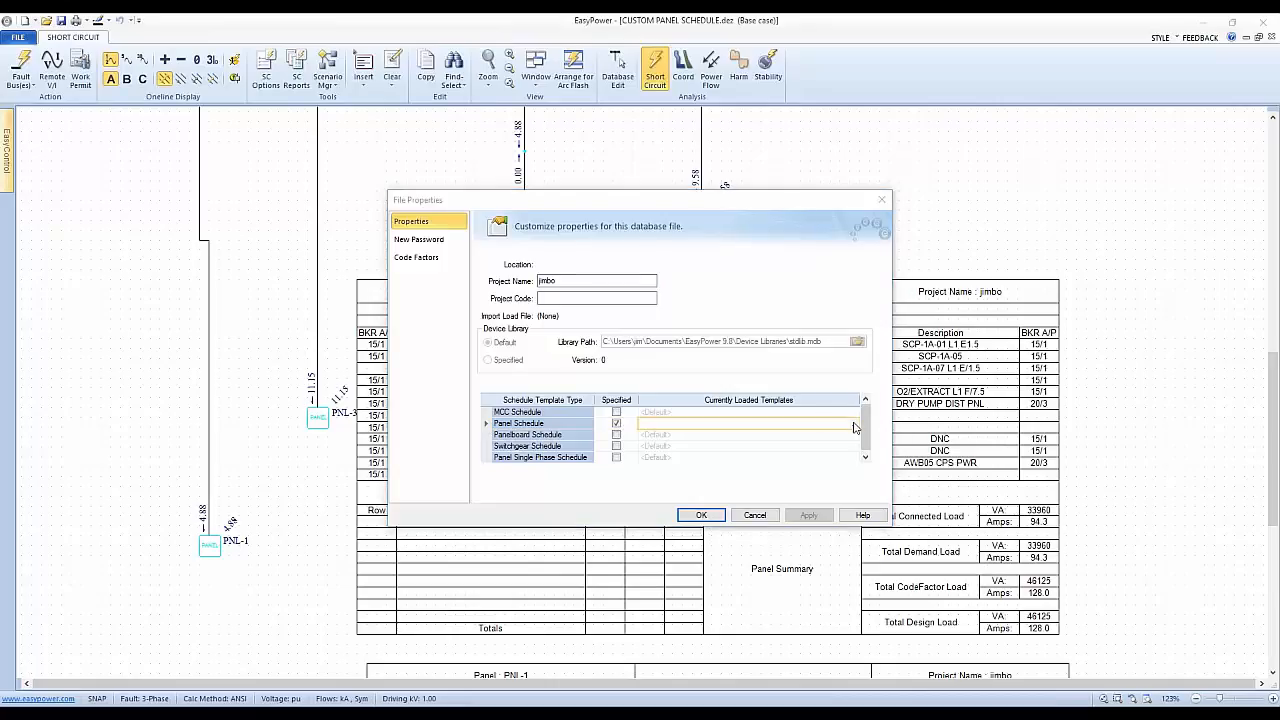
{"action": "left_click", "coordinate": [854, 428]}
{"action": "left_click", "coordinate": [597, 302]}
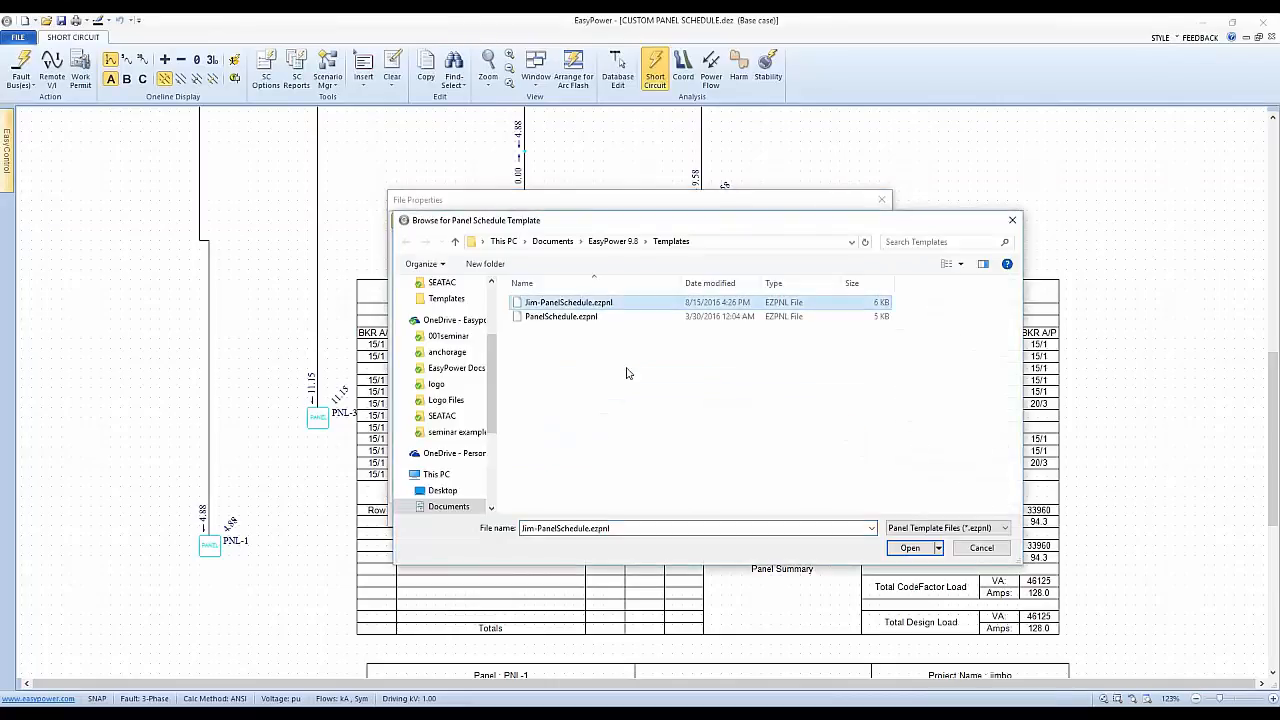
{"action": "left_click", "coordinate": [910, 547]}
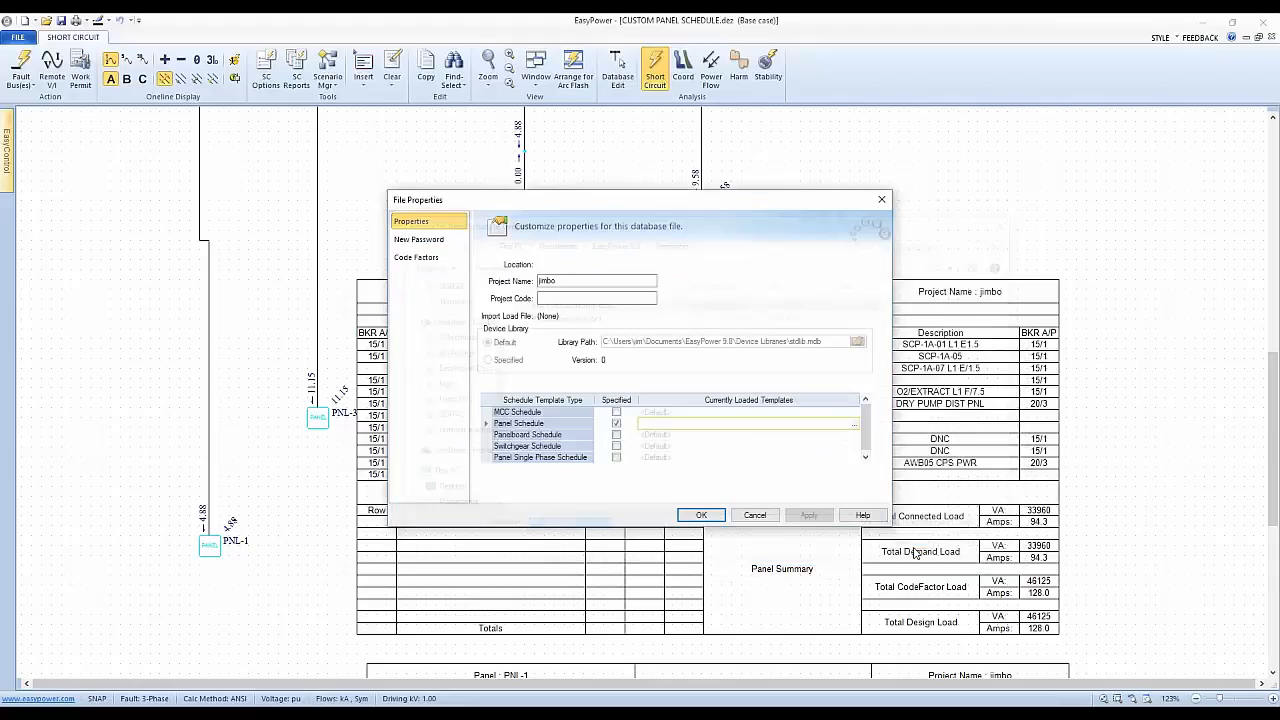
{"action": "left_click", "coordinate": [702, 516]}
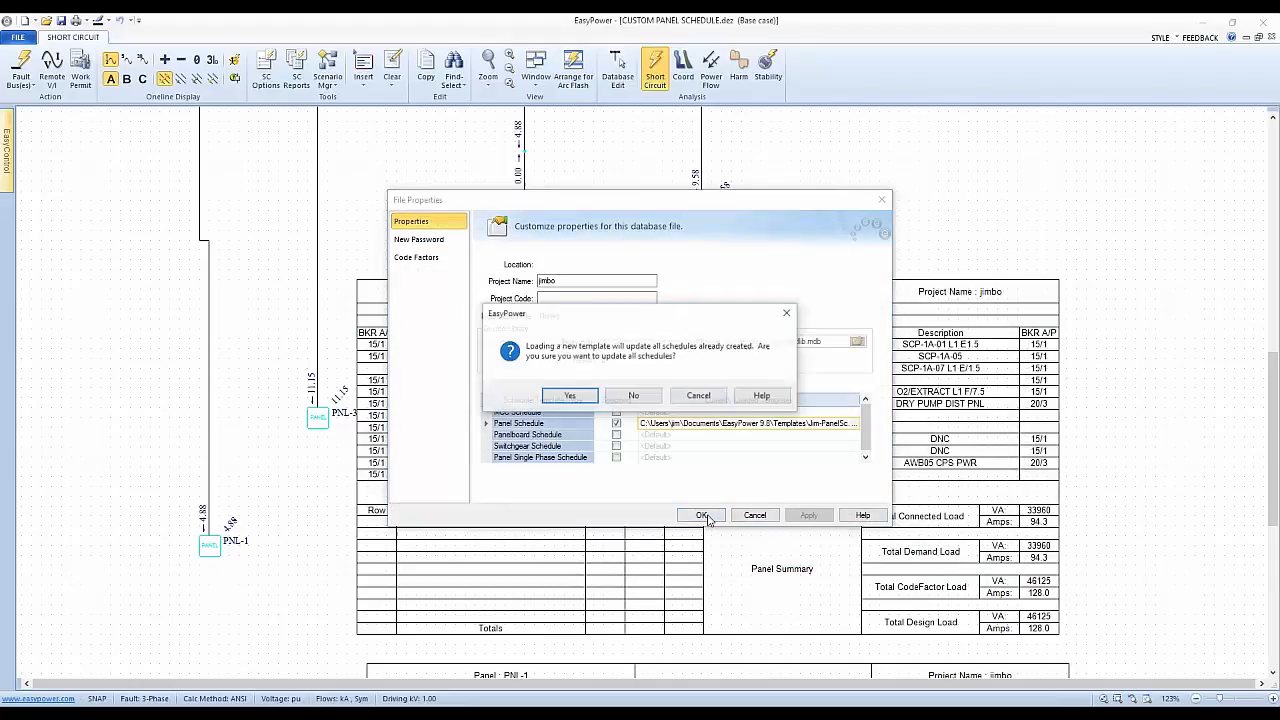
{"action": "left_click", "coordinate": [574, 396]}
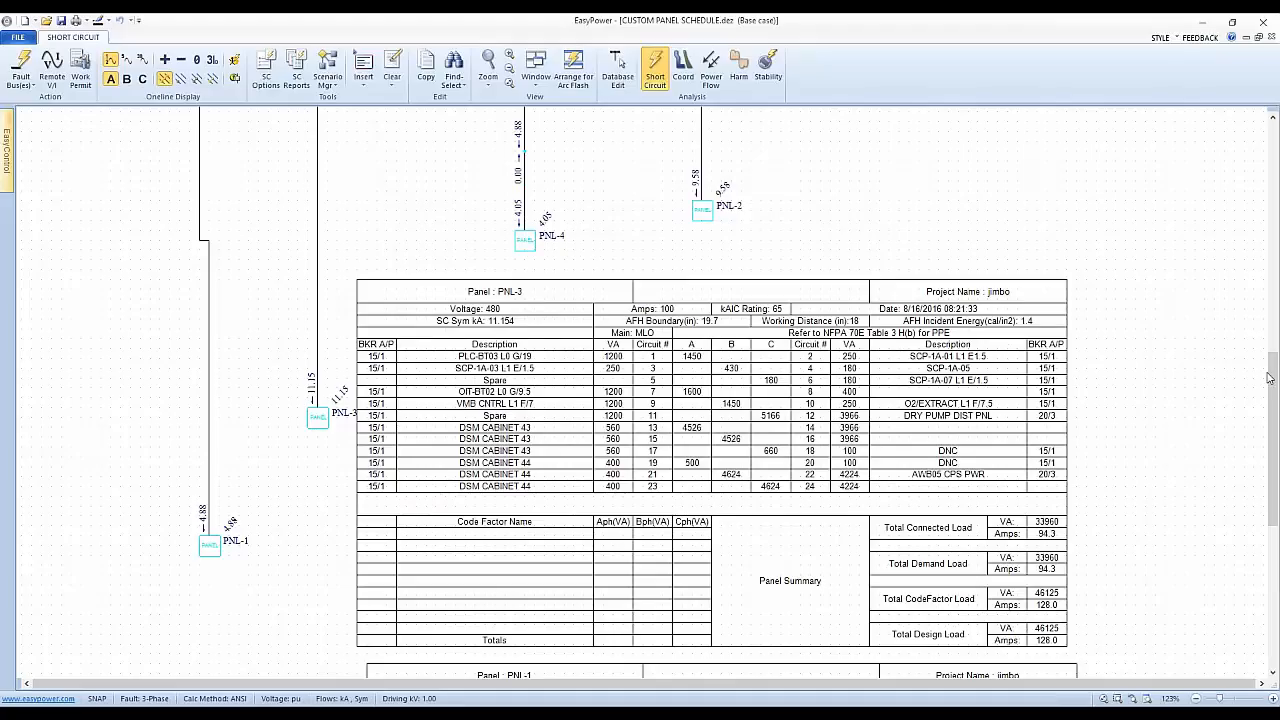
Step: Review the PNL-3 and PNL-1 schedules, select panel PNL-2, and return to Database Edit saving the temporary changes to the database
{"action": "left_click_drag", "start_coordinate": [1273, 380], "coordinate": [1262, 455]}
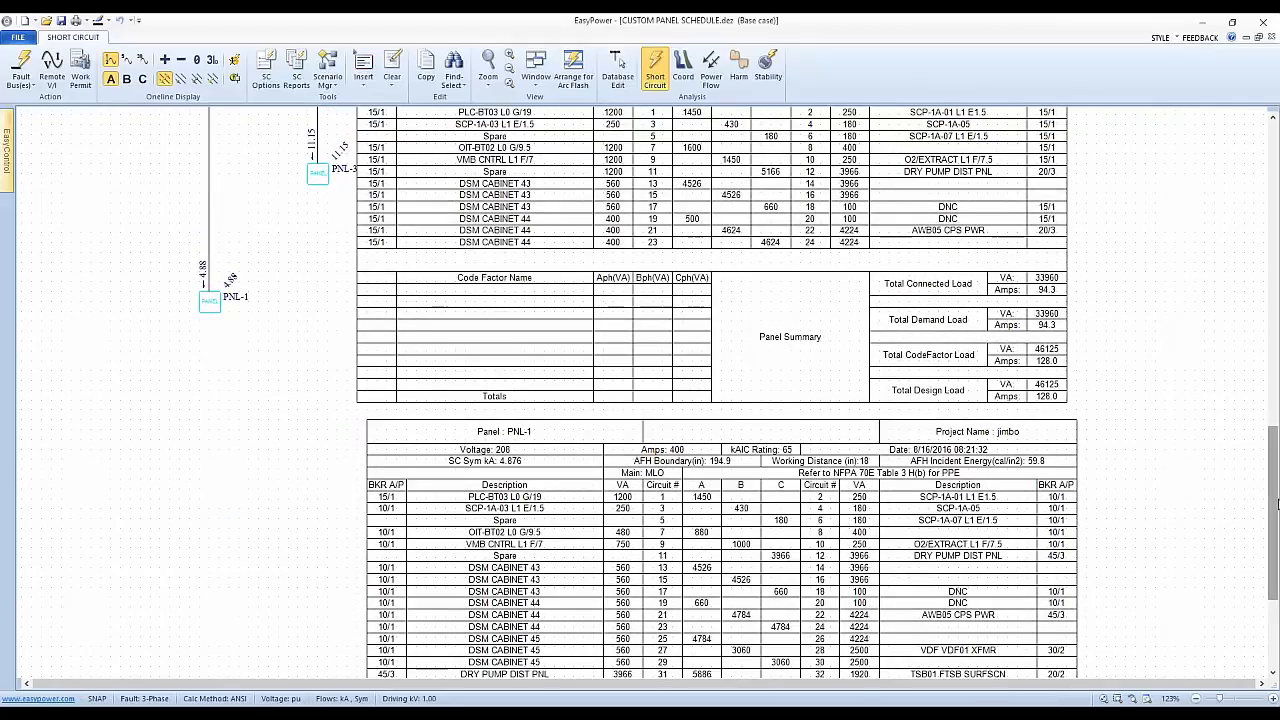
{"action": "scroll", "coordinate": [1276, 496], "scroll_direction": "up", "scroll_amount": 3}
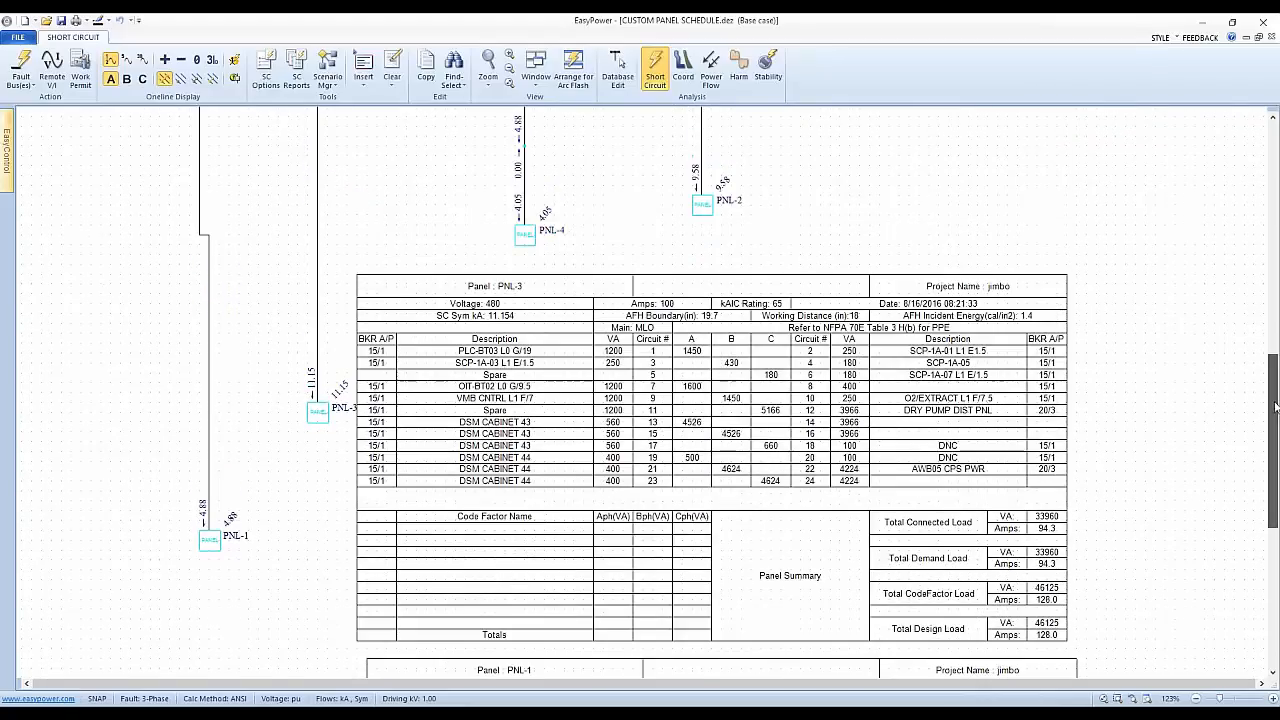
{"action": "scroll", "coordinate": [753, 428], "scroll_direction": "up", "scroll_amount": 3}
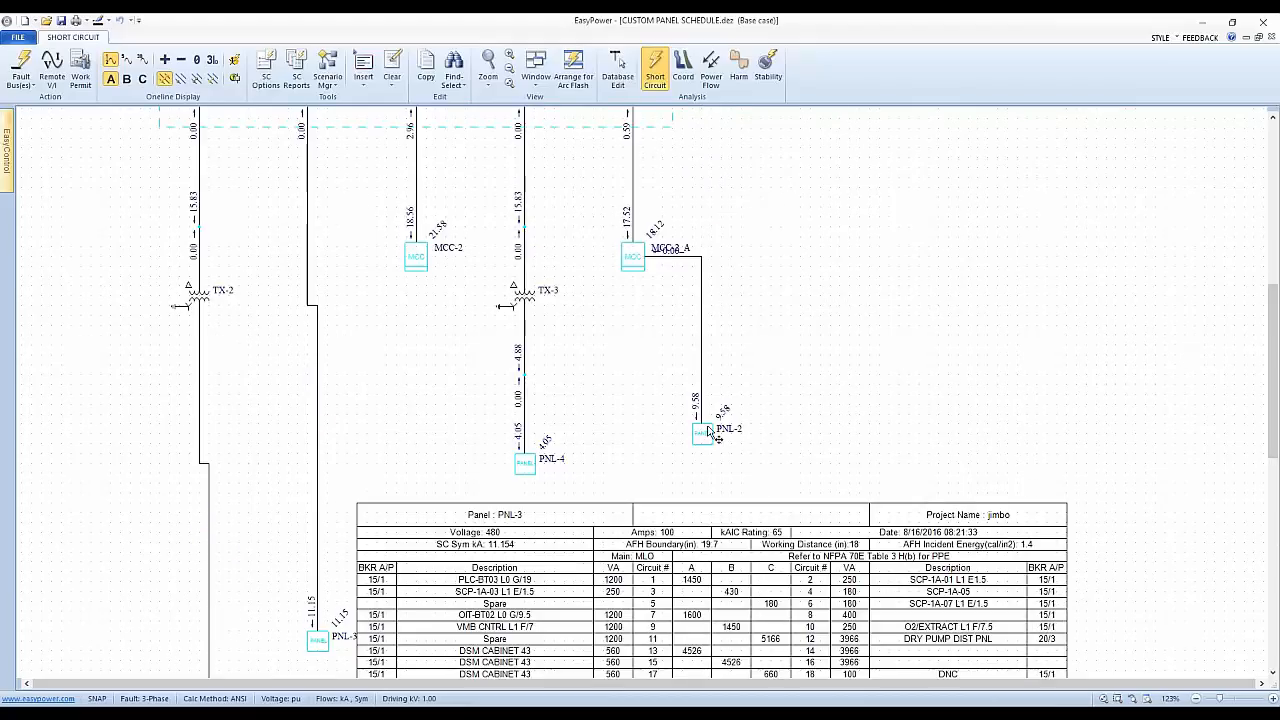
{"action": "left_click", "coordinate": [705, 434]}
{"action": "left_click", "coordinate": [618, 72]}
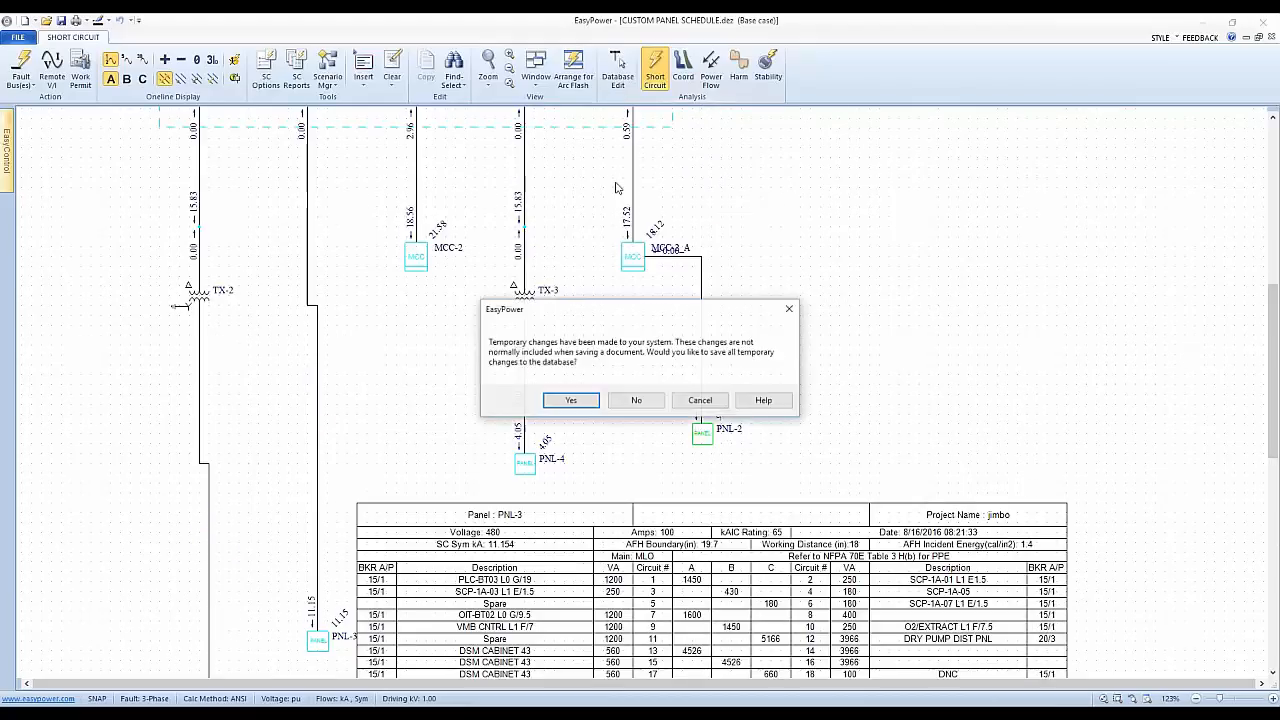
{"action": "left_click", "coordinate": [571, 400]}
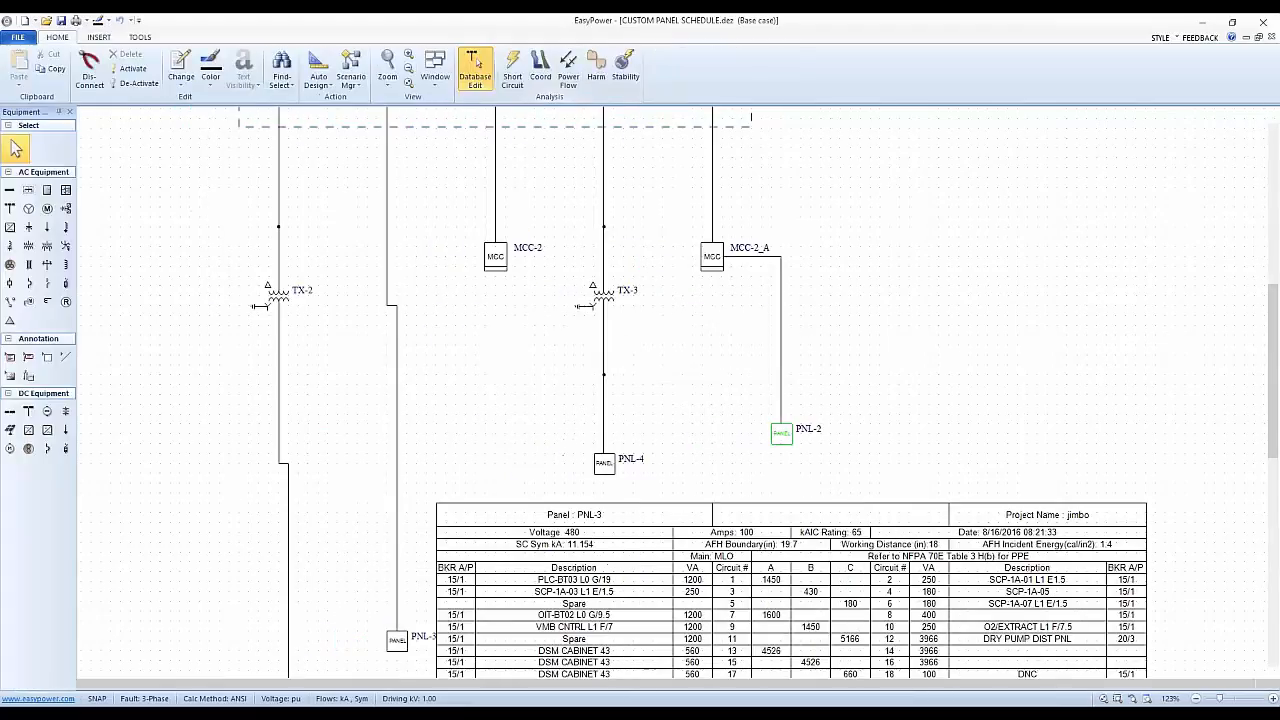
Step: Insert a schedule for panel PNL-2 on the main one-line and move it off the PNL-3 schedule
{"action": "left_click", "coordinate": [789, 447]}
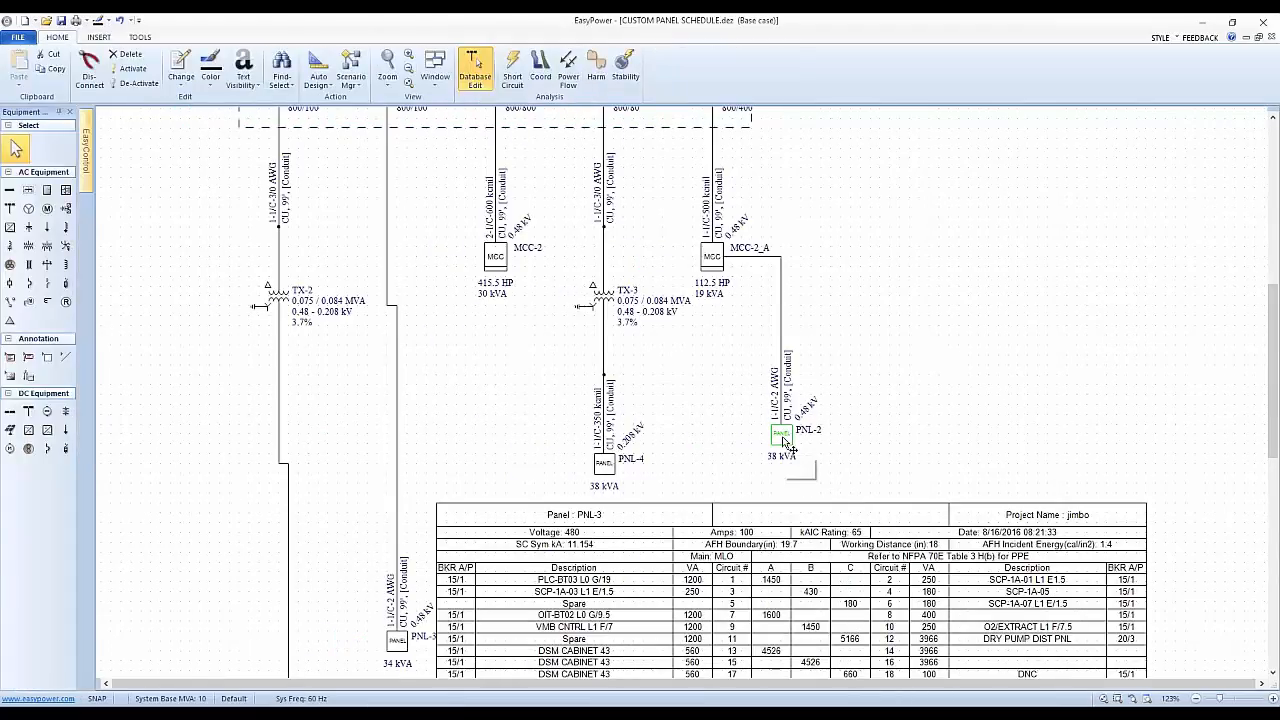
{"action": "right_click", "coordinate": [862, 270]}
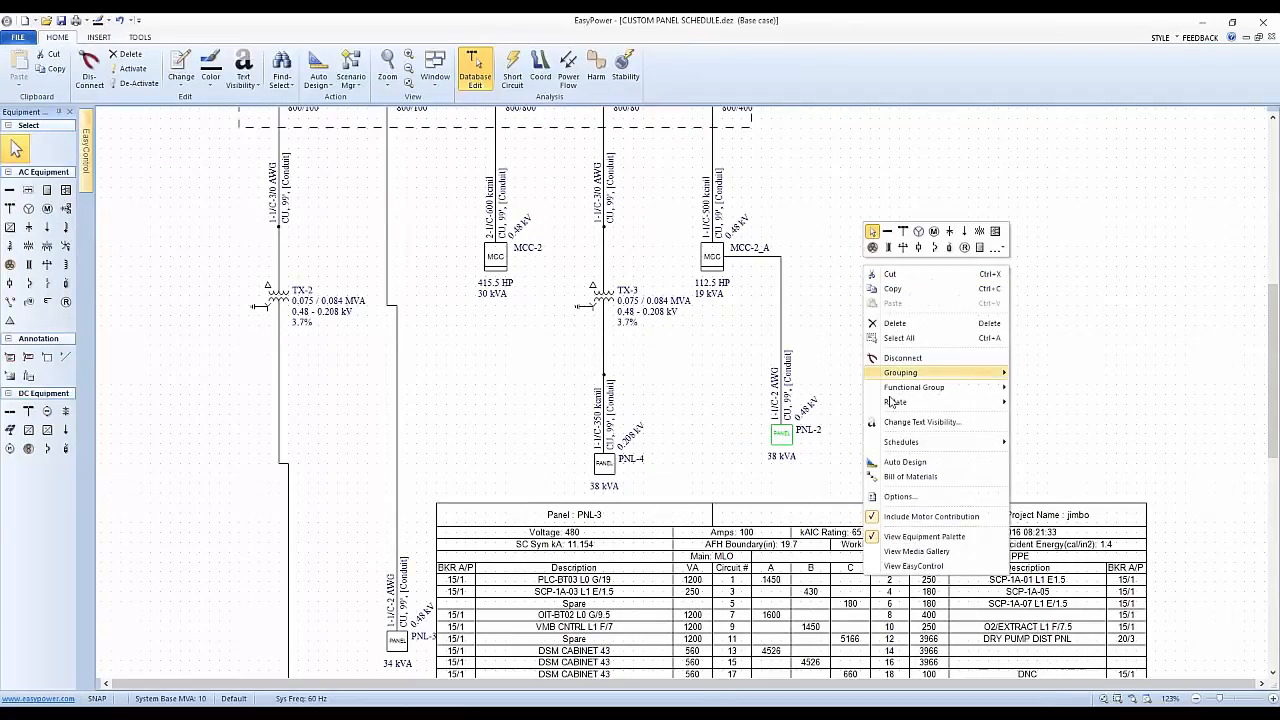
{"action": "mouse_move", "coordinate": [946, 448]}
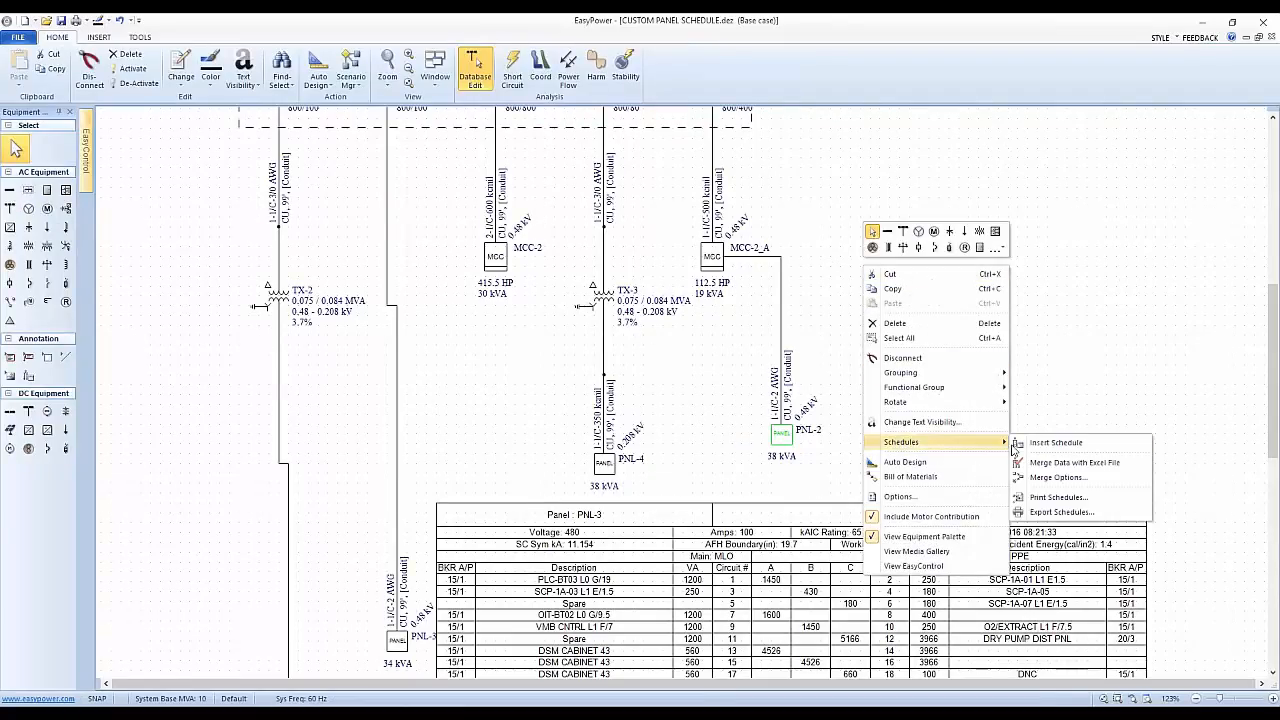
{"action": "left_click", "coordinate": [1045, 443]}
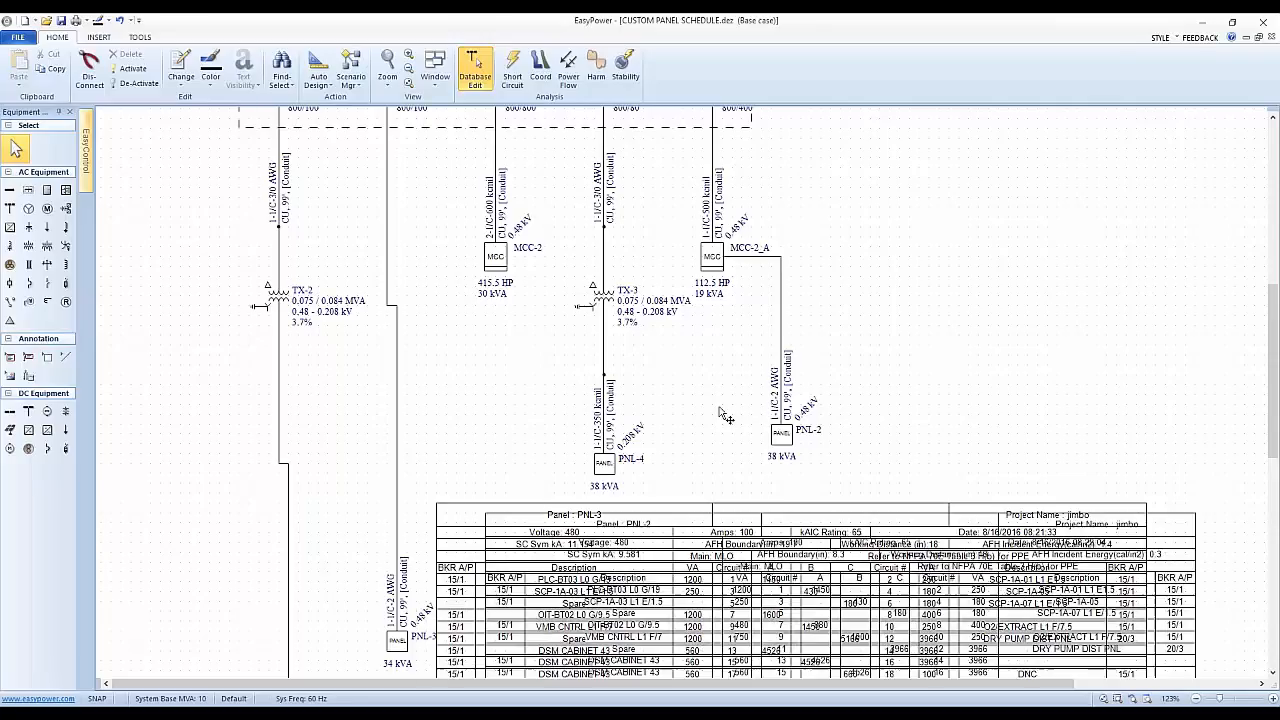
{"action": "left_click", "coordinate": [833, 147]}
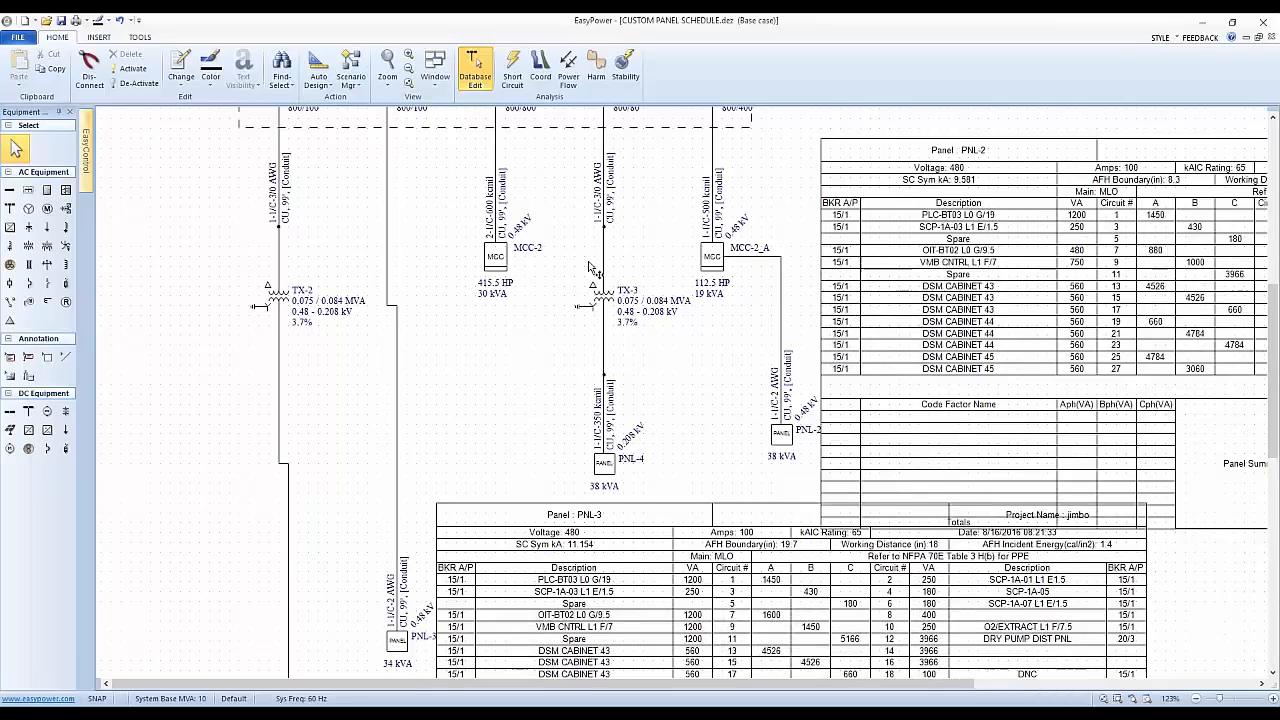
{"action": "left_click_drag", "start_coordinate": [522, 337], "coordinate": [375, 480]}
{"action": "left_click_drag", "start_coordinate": [727, 355], "coordinate": [712, 245]}
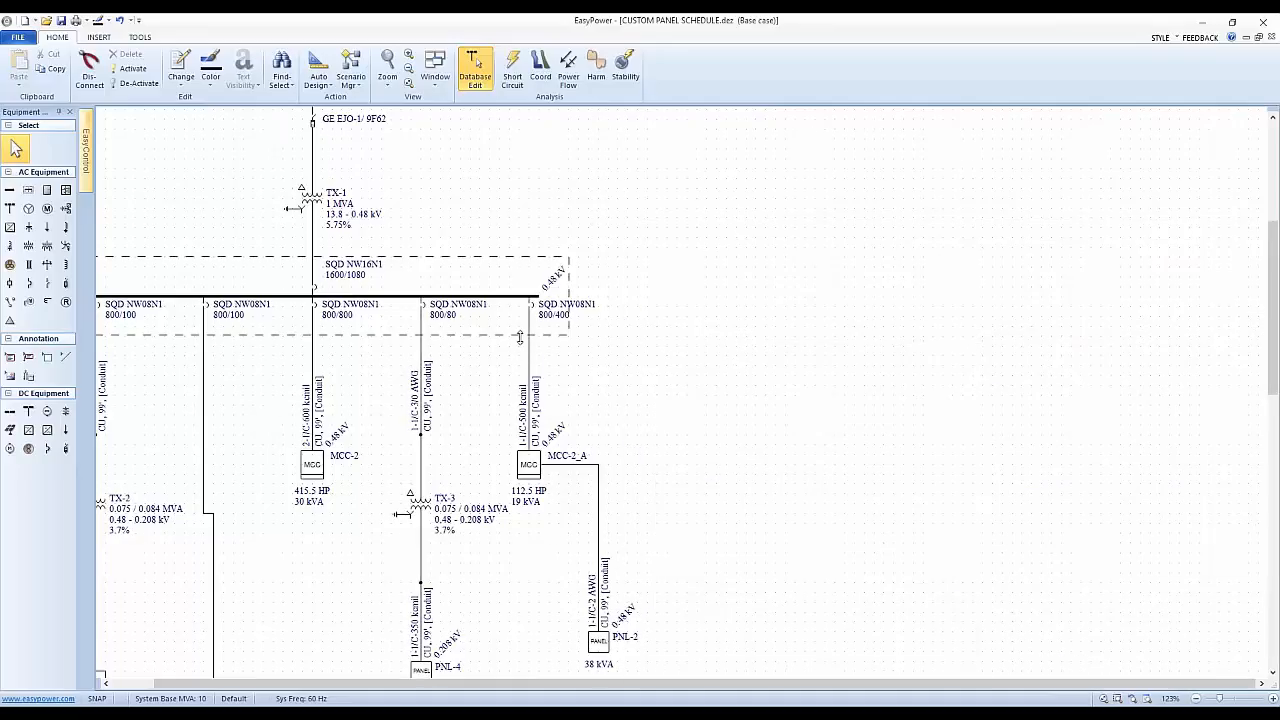
Step: Create a drawing named "pnl 2" from panel PNL-2 and its feeder cable, and move the equipment inward from the sheet corner
{"action": "scroll", "coordinate": [688, 553], "scroll_direction": "down", "scroll_amount": 2}
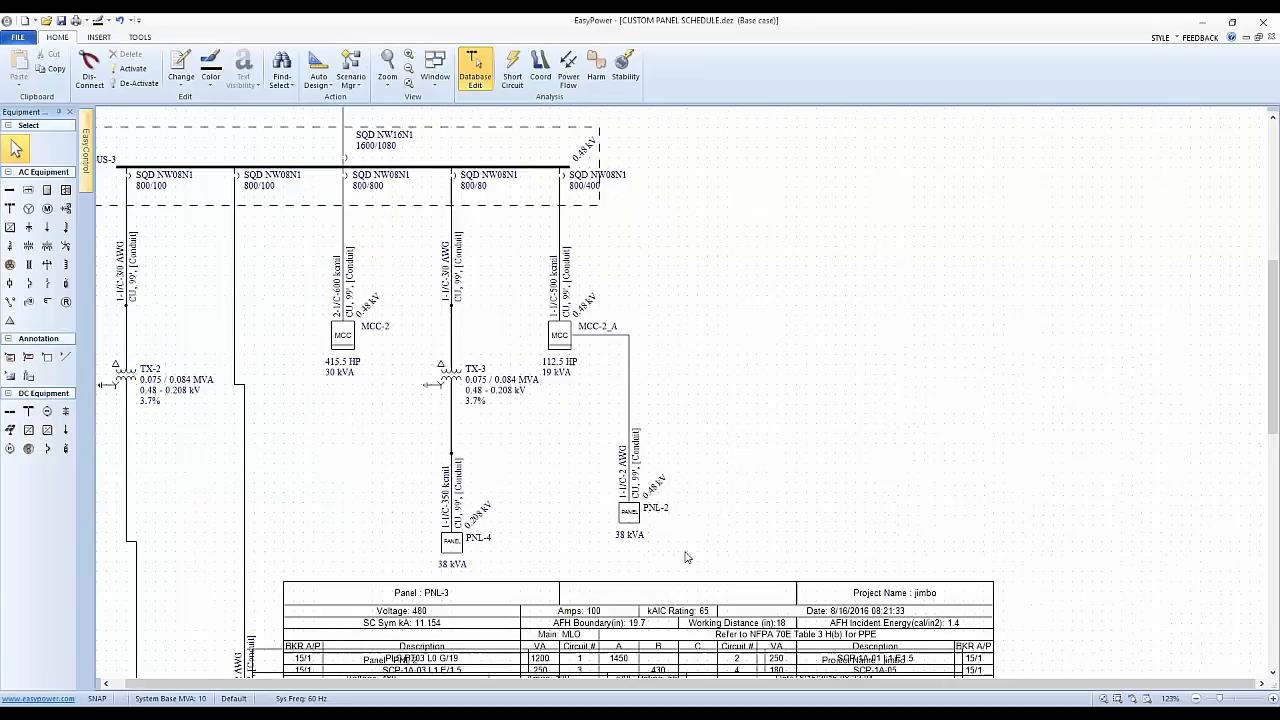
{"action": "left_click_drag", "start_coordinate": [688, 553], "coordinate": [612, 384]}
{"action": "mouse_move", "coordinate": [88, 165]}
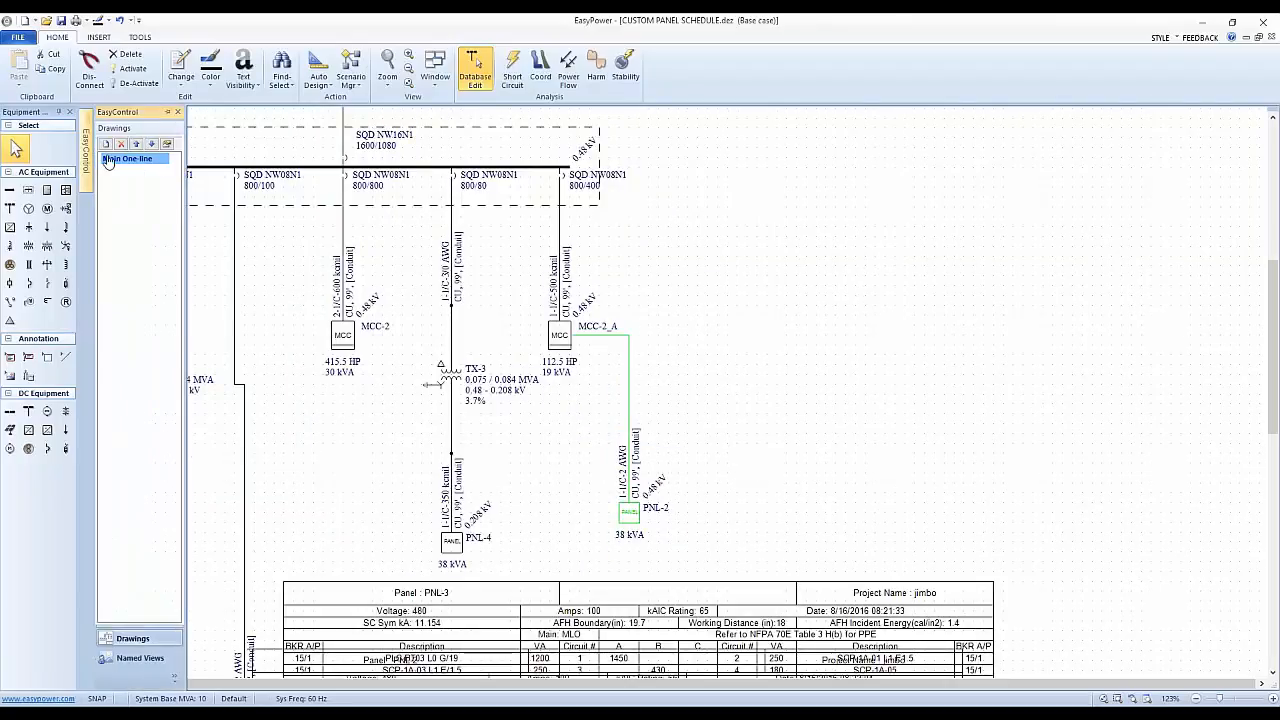
{"action": "left_click", "coordinate": [106, 144]}
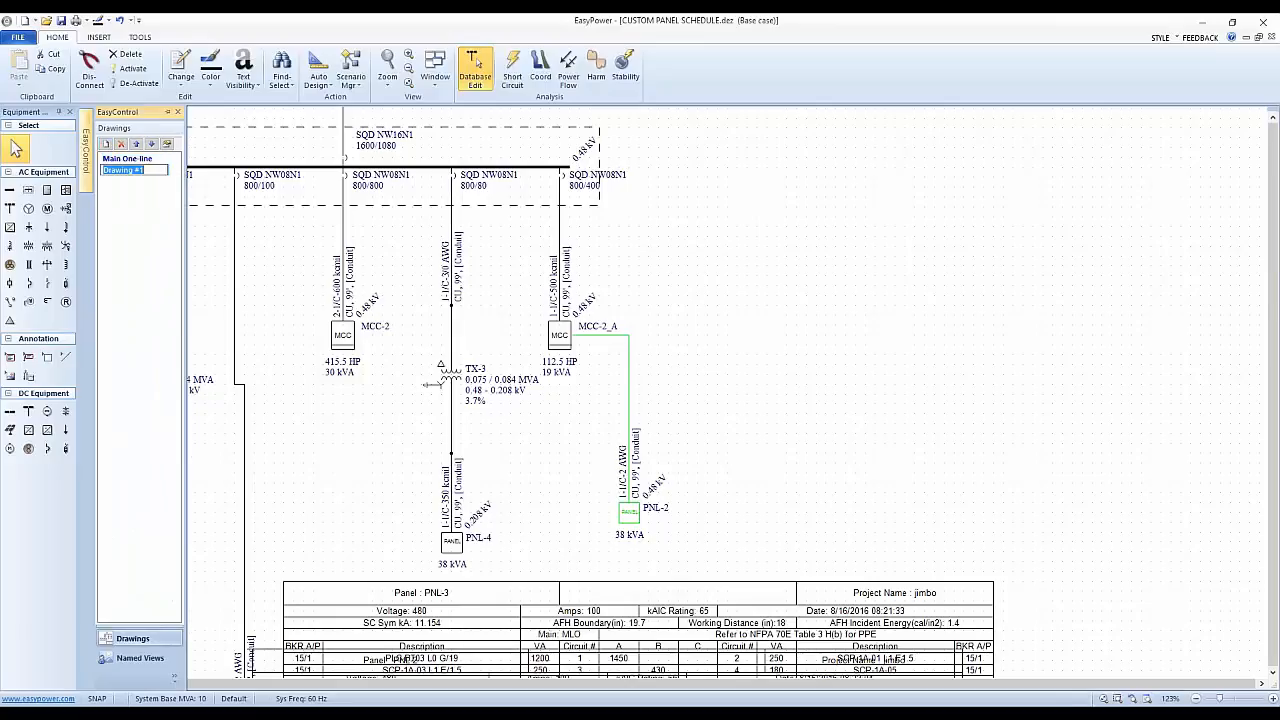
{"action": "type", "text": "p"}
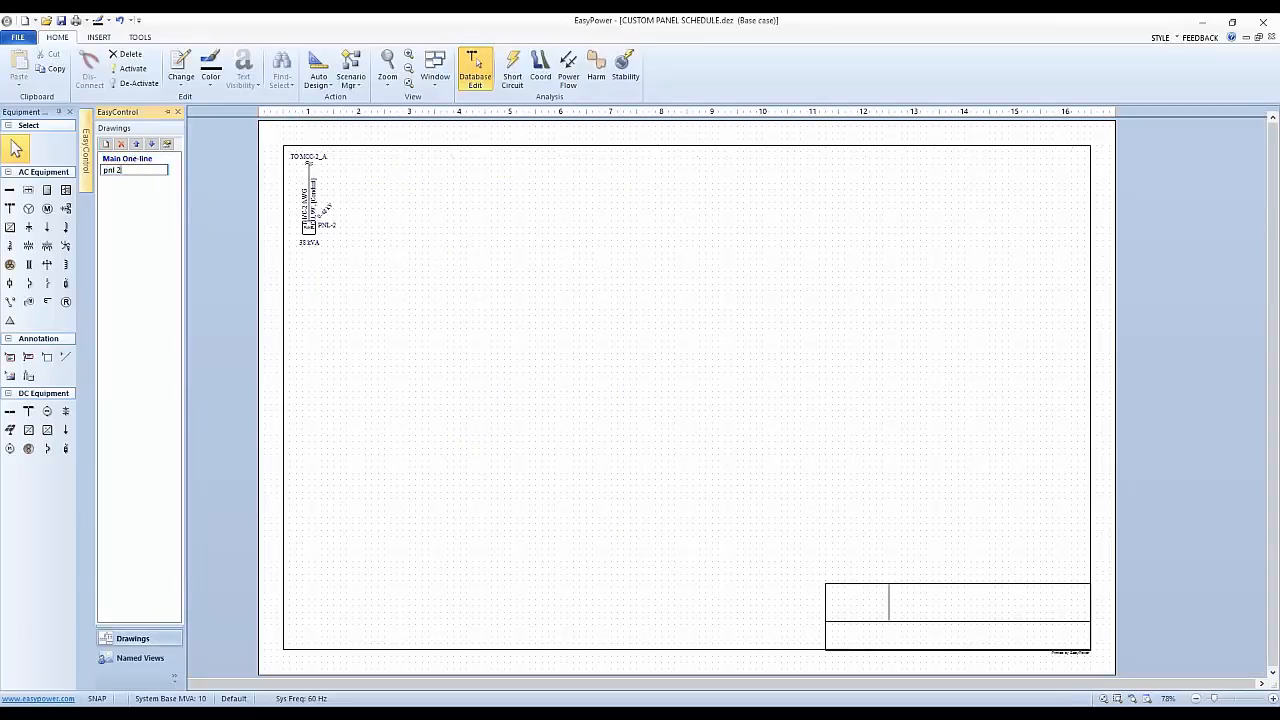
{"action": "type", "text": "nl 2"}
{"action": "key", "text": "Return"}
{"action": "left_click_drag", "start_coordinate": [281, 143], "coordinate": [424, 395]}
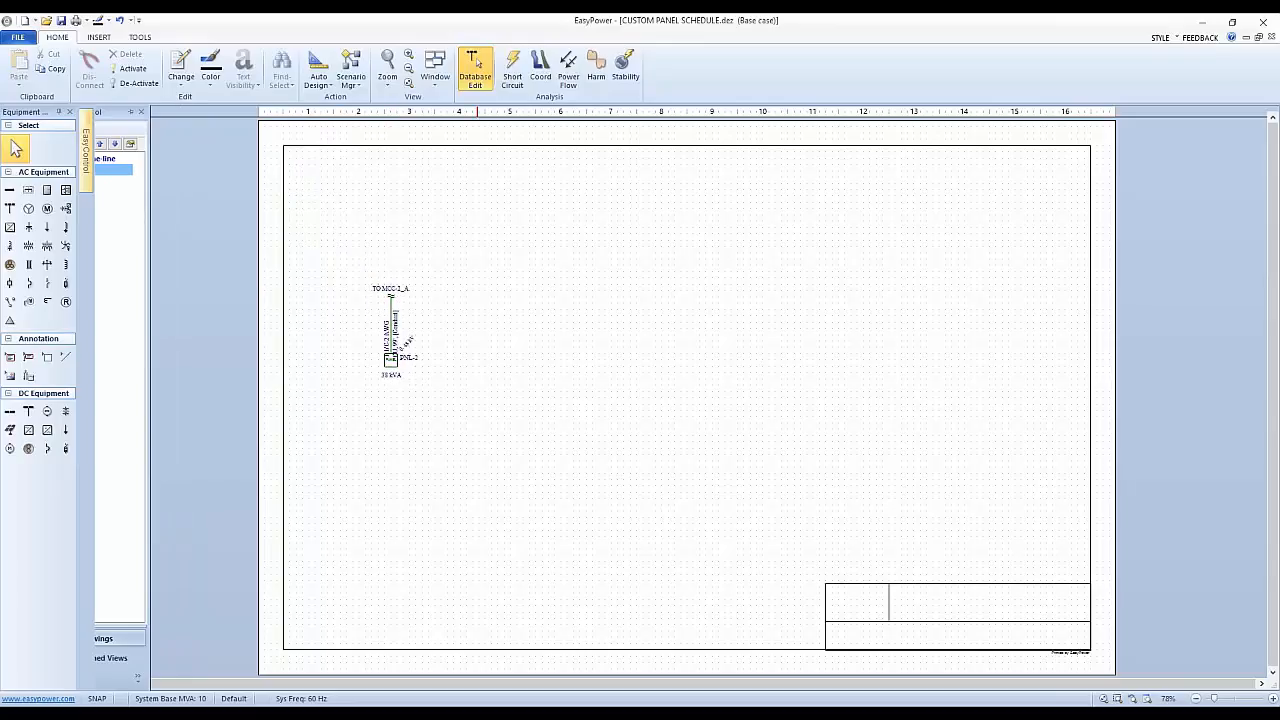
Step: Insert the PNL-2 schedule in the pnl 2 drawing and place it inside the border beside the panel
{"action": "right_click", "coordinate": [531, 337]}
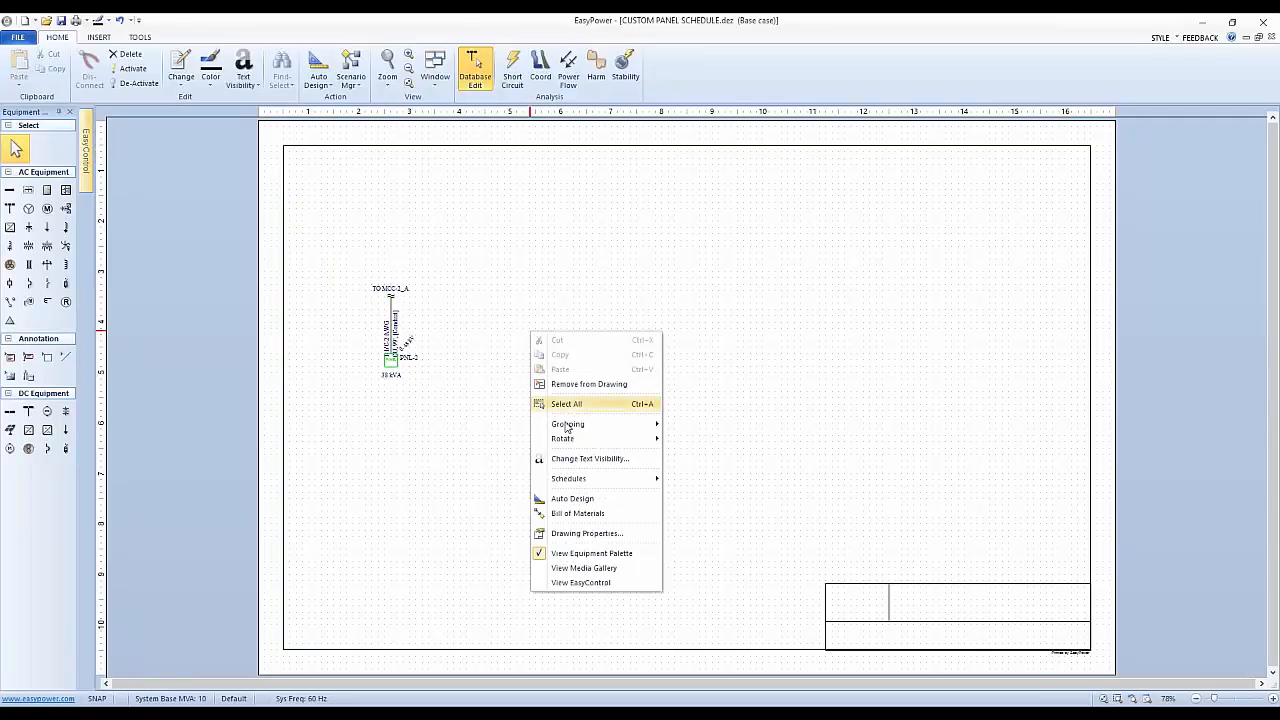
{"action": "mouse_move", "coordinate": [575, 482]}
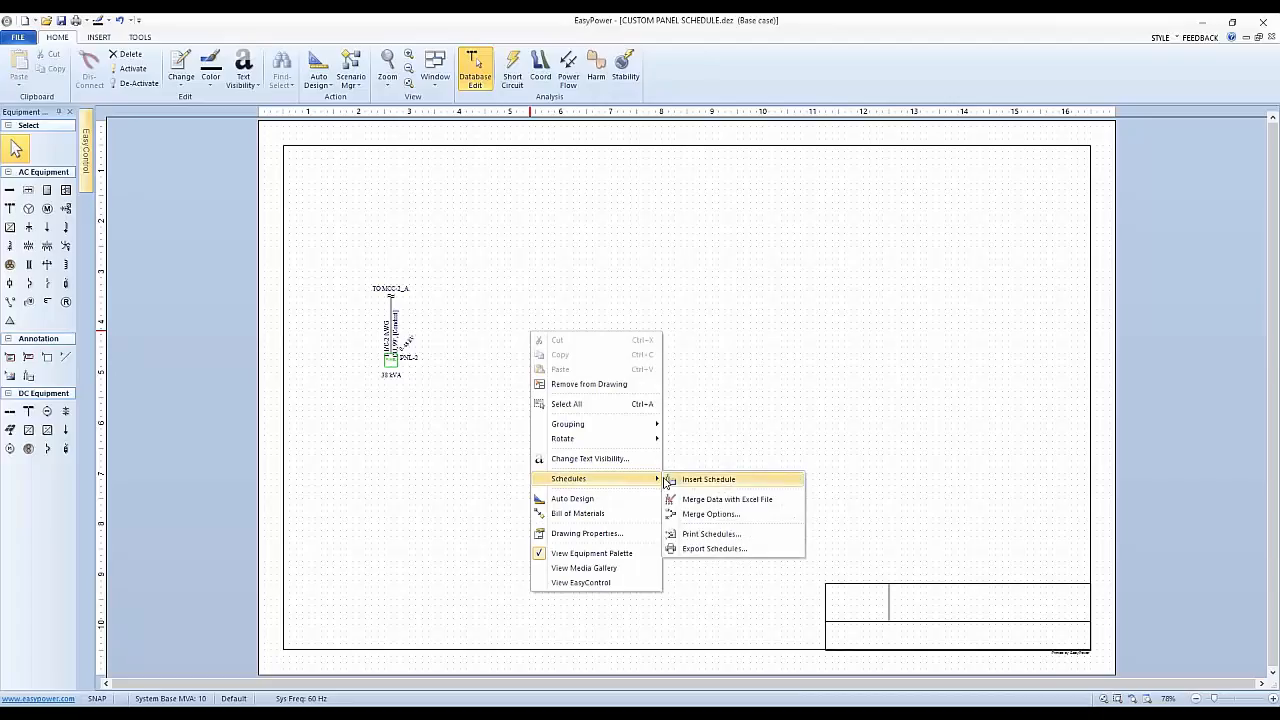
{"action": "left_click", "coordinate": [668, 481]}
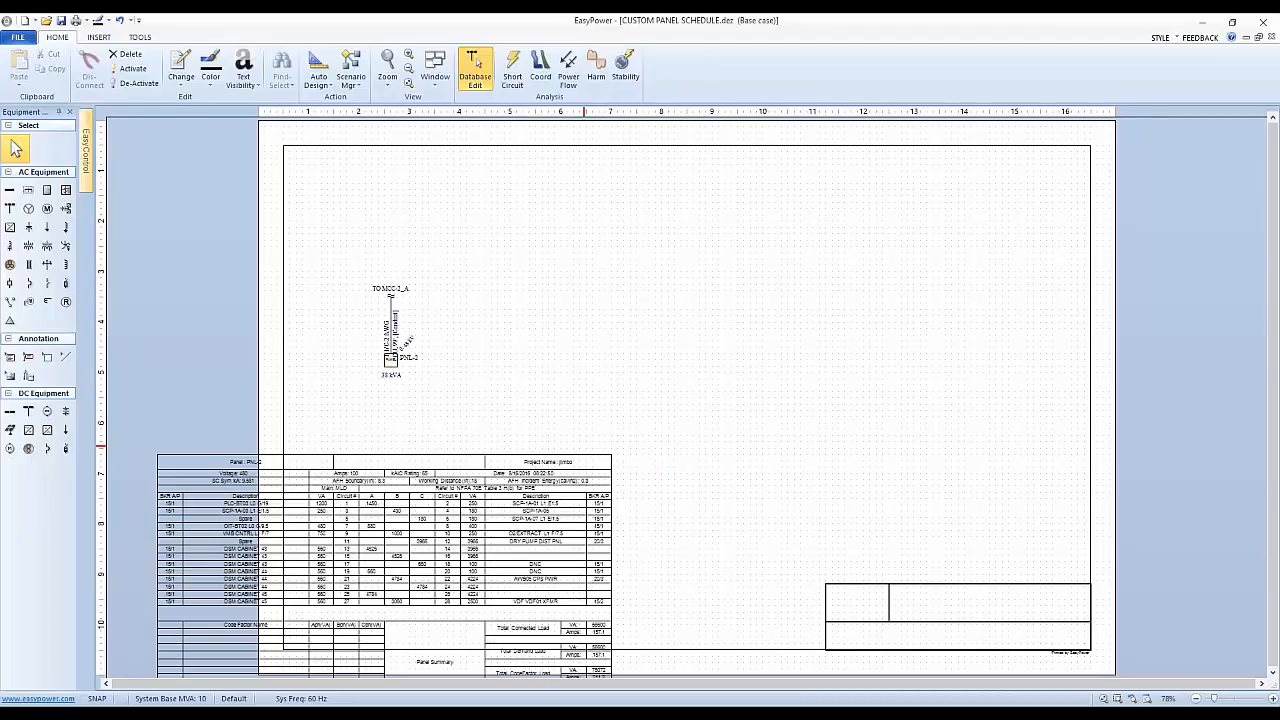
{"action": "left_click_drag", "start_coordinate": [549, 457], "coordinate": [905, 186]}
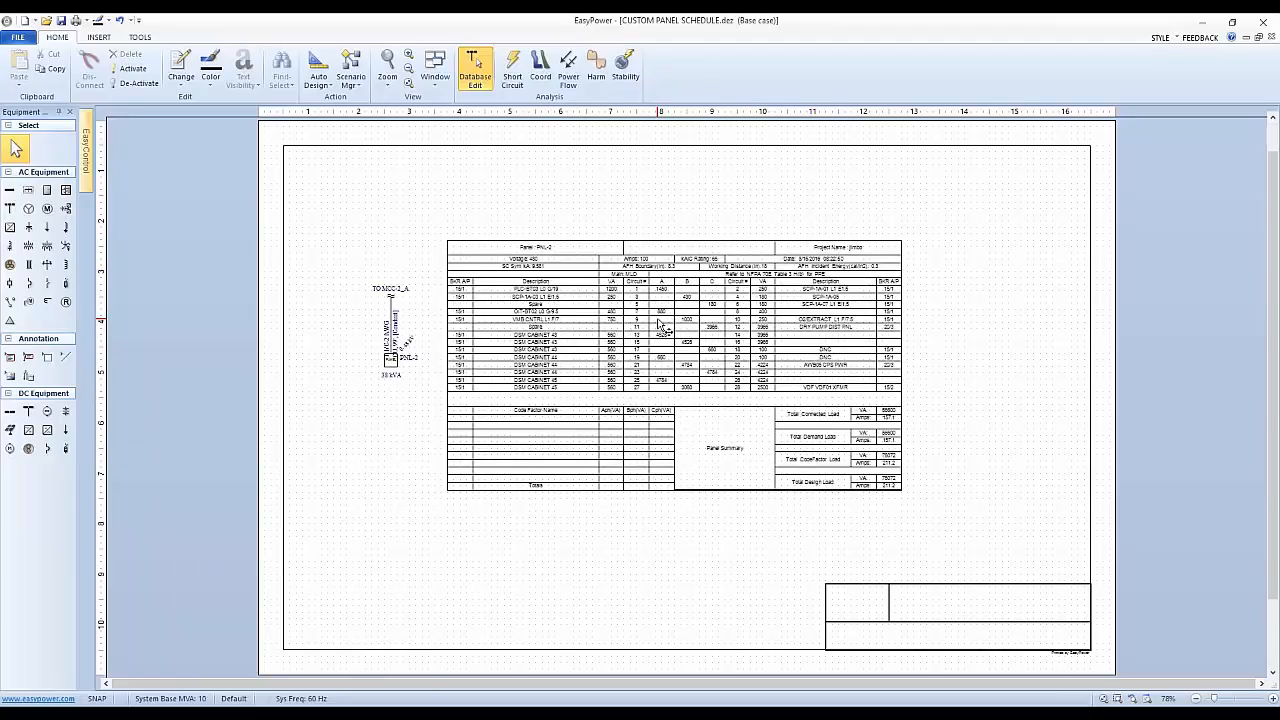
{"action": "scroll", "coordinate": [659, 325], "scroll_direction": "up", "scroll_amount": 2}
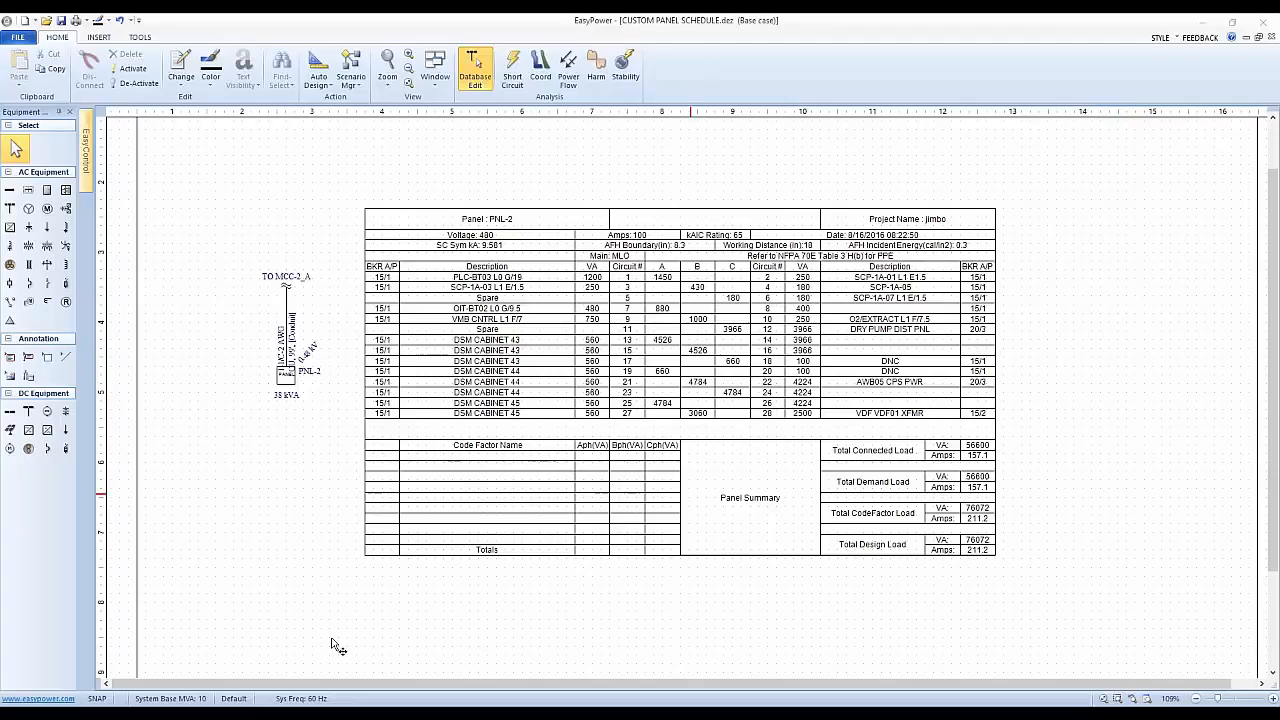
Step: Switch to the PowerPoint presentation, start the slide show from the Custom Template slide and advance to the EasyPower Resources slide
{"action": "mouse_move", "coordinate": [277, 714]}
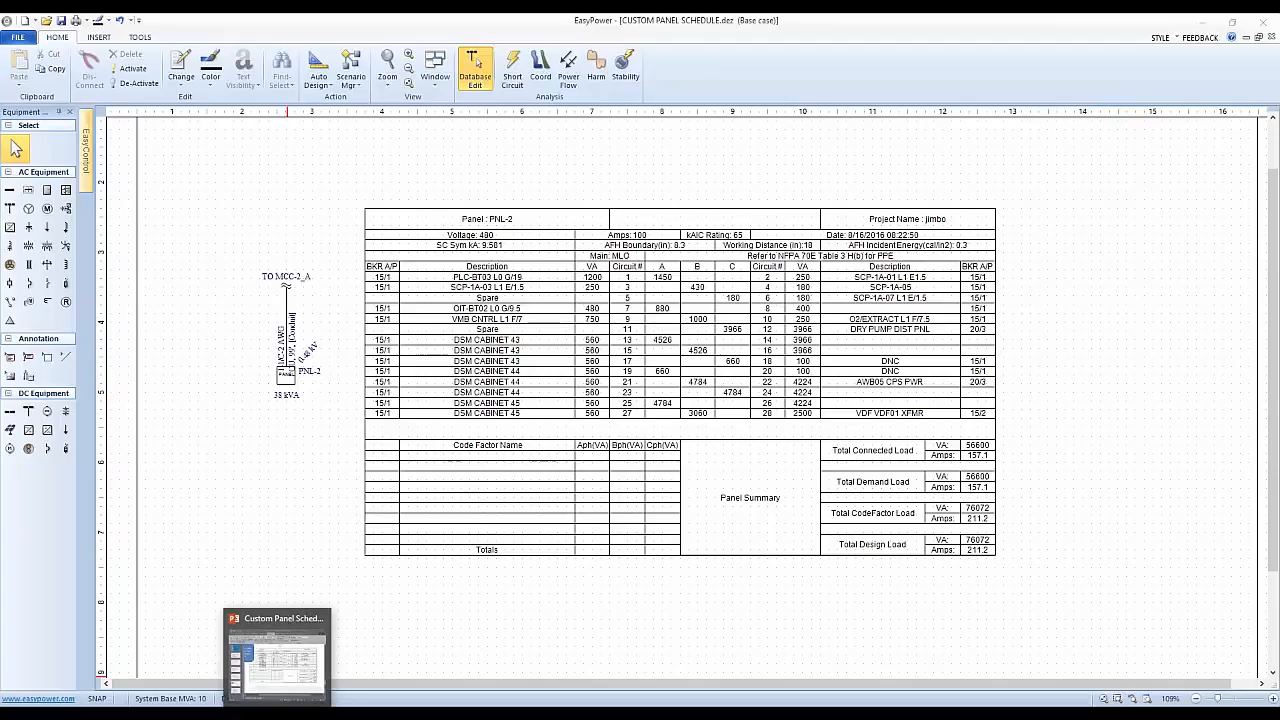
{"action": "left_click", "coordinate": [277, 660]}
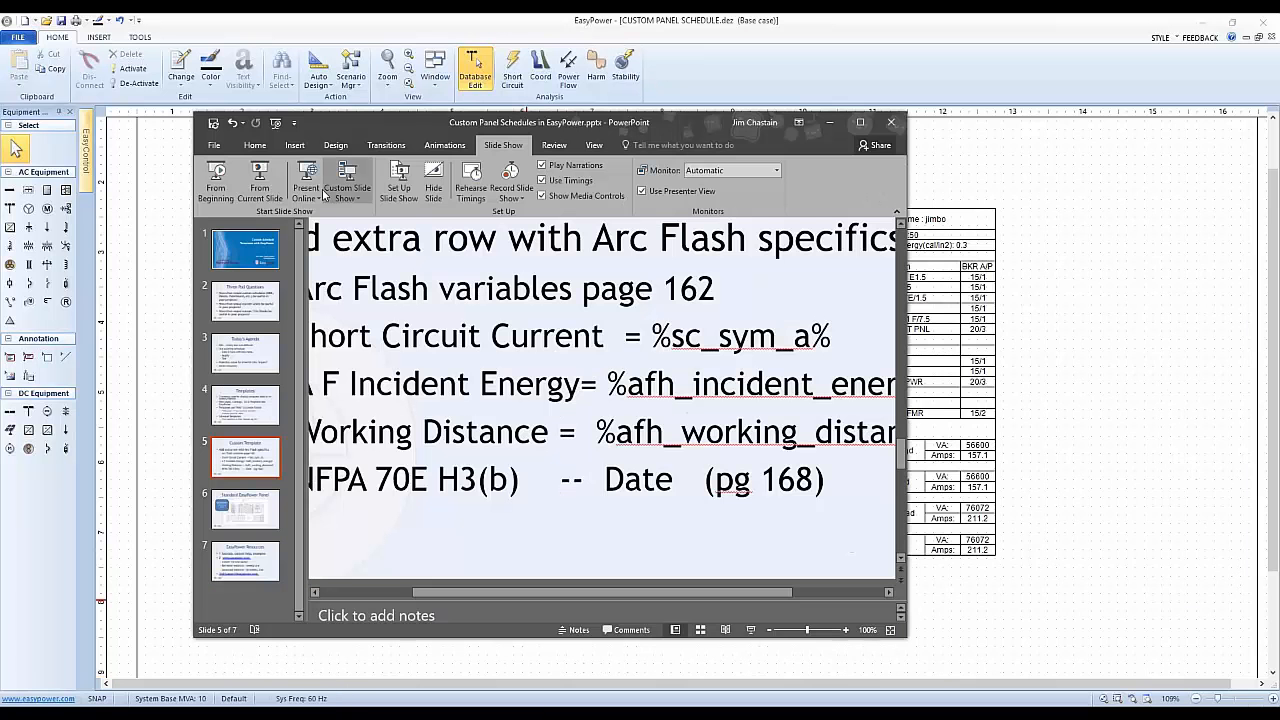
{"action": "left_click", "coordinate": [258, 188]}
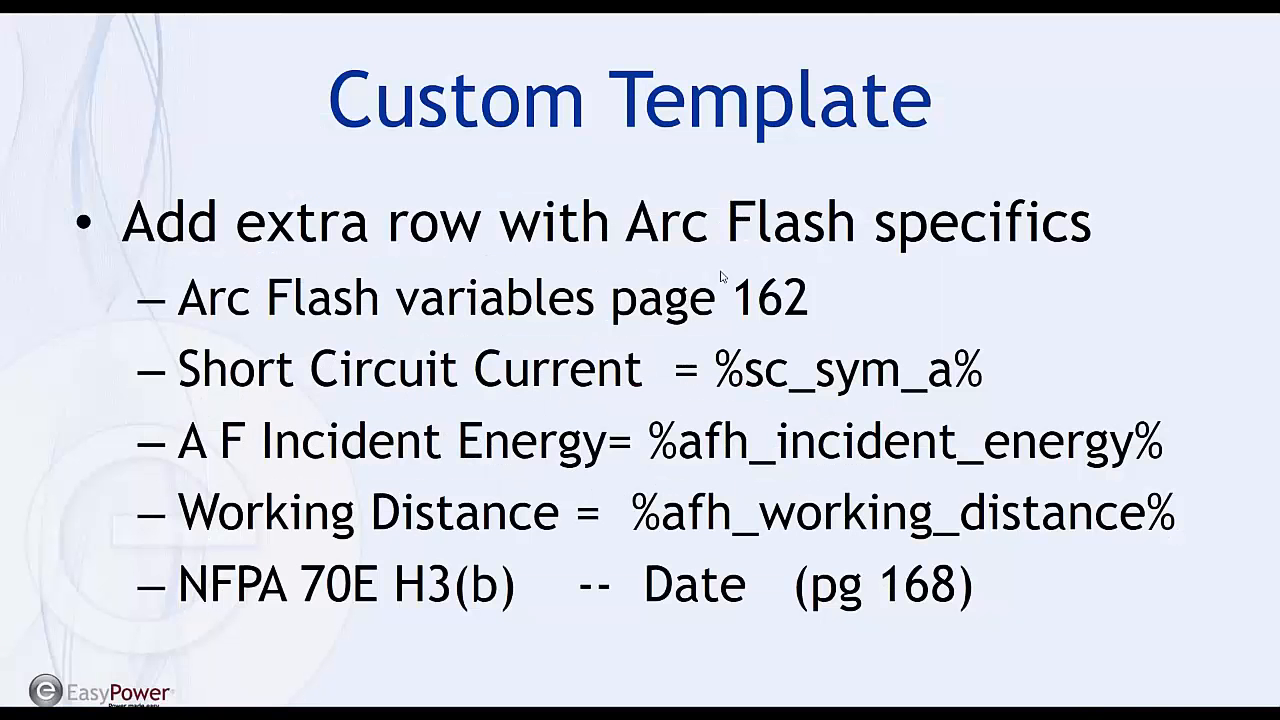
{"action": "left_click", "coordinate": [682, 510]}
{"action": "left_click", "coordinate": [682, 510]}
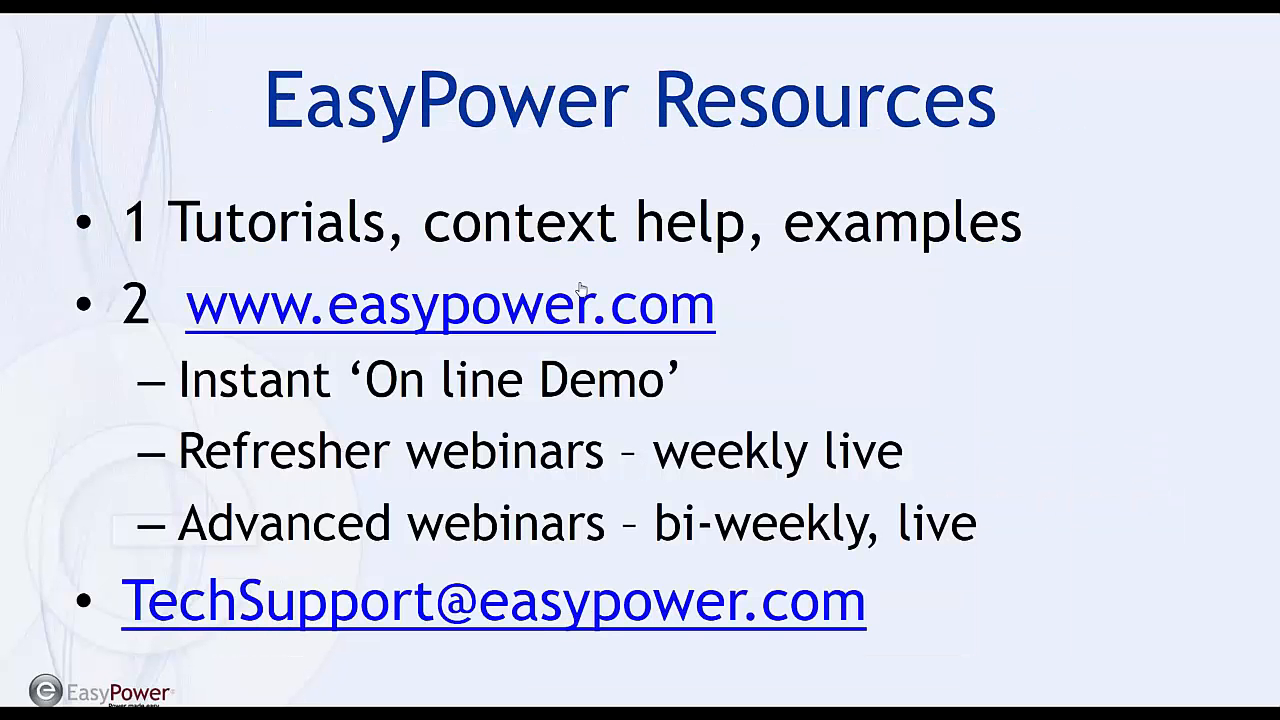